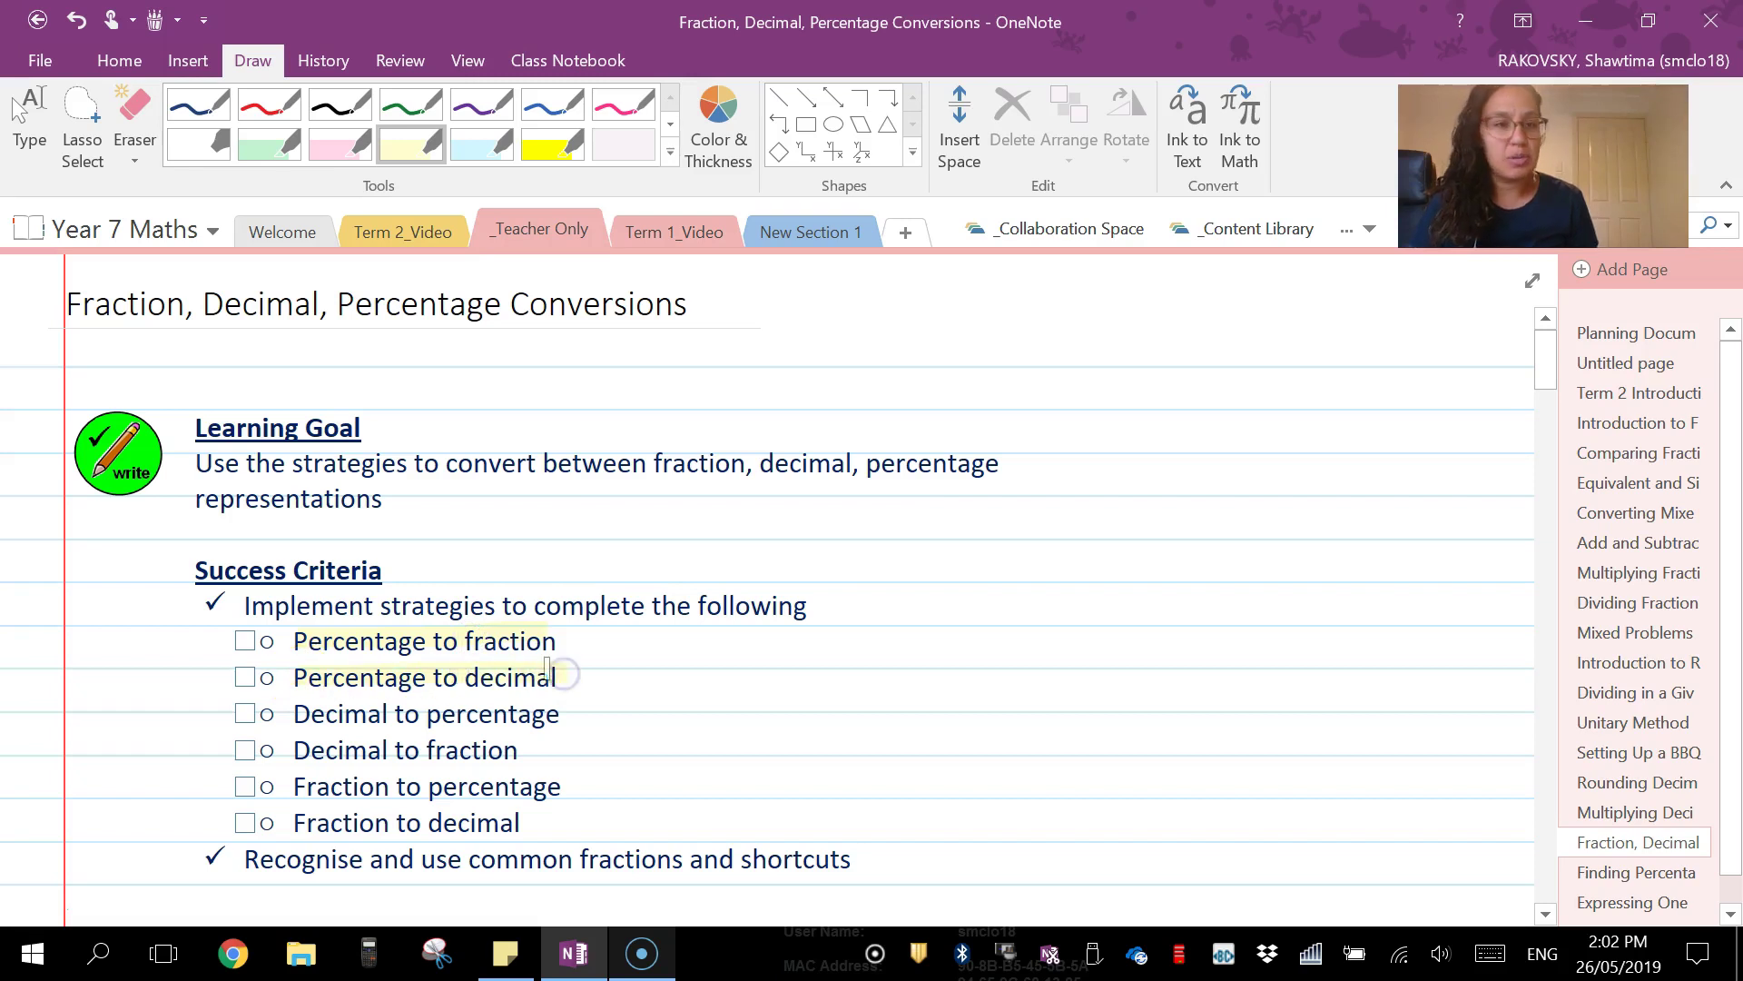
Switch to the Type tool and scroll past the Success Criteria and triangle diagram to the Percent Conversions Summary
key(Escape)
scroll(836, 563, down, 1)
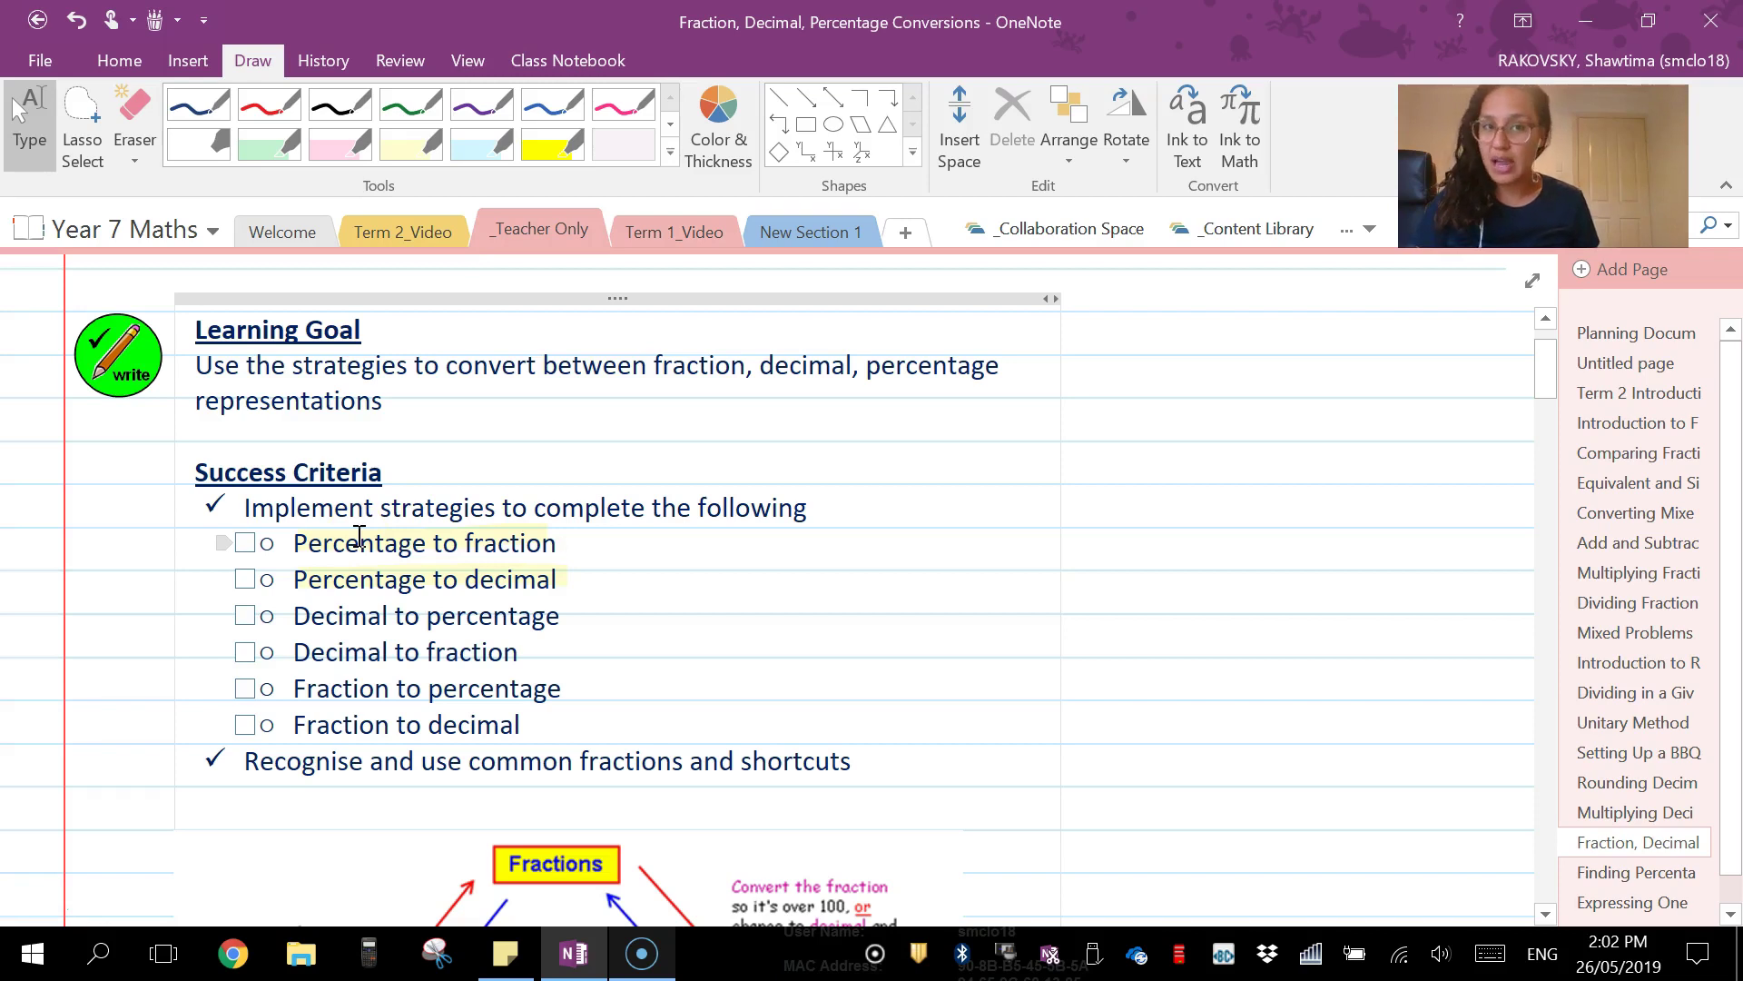
scroll(183, 700, down, 5)
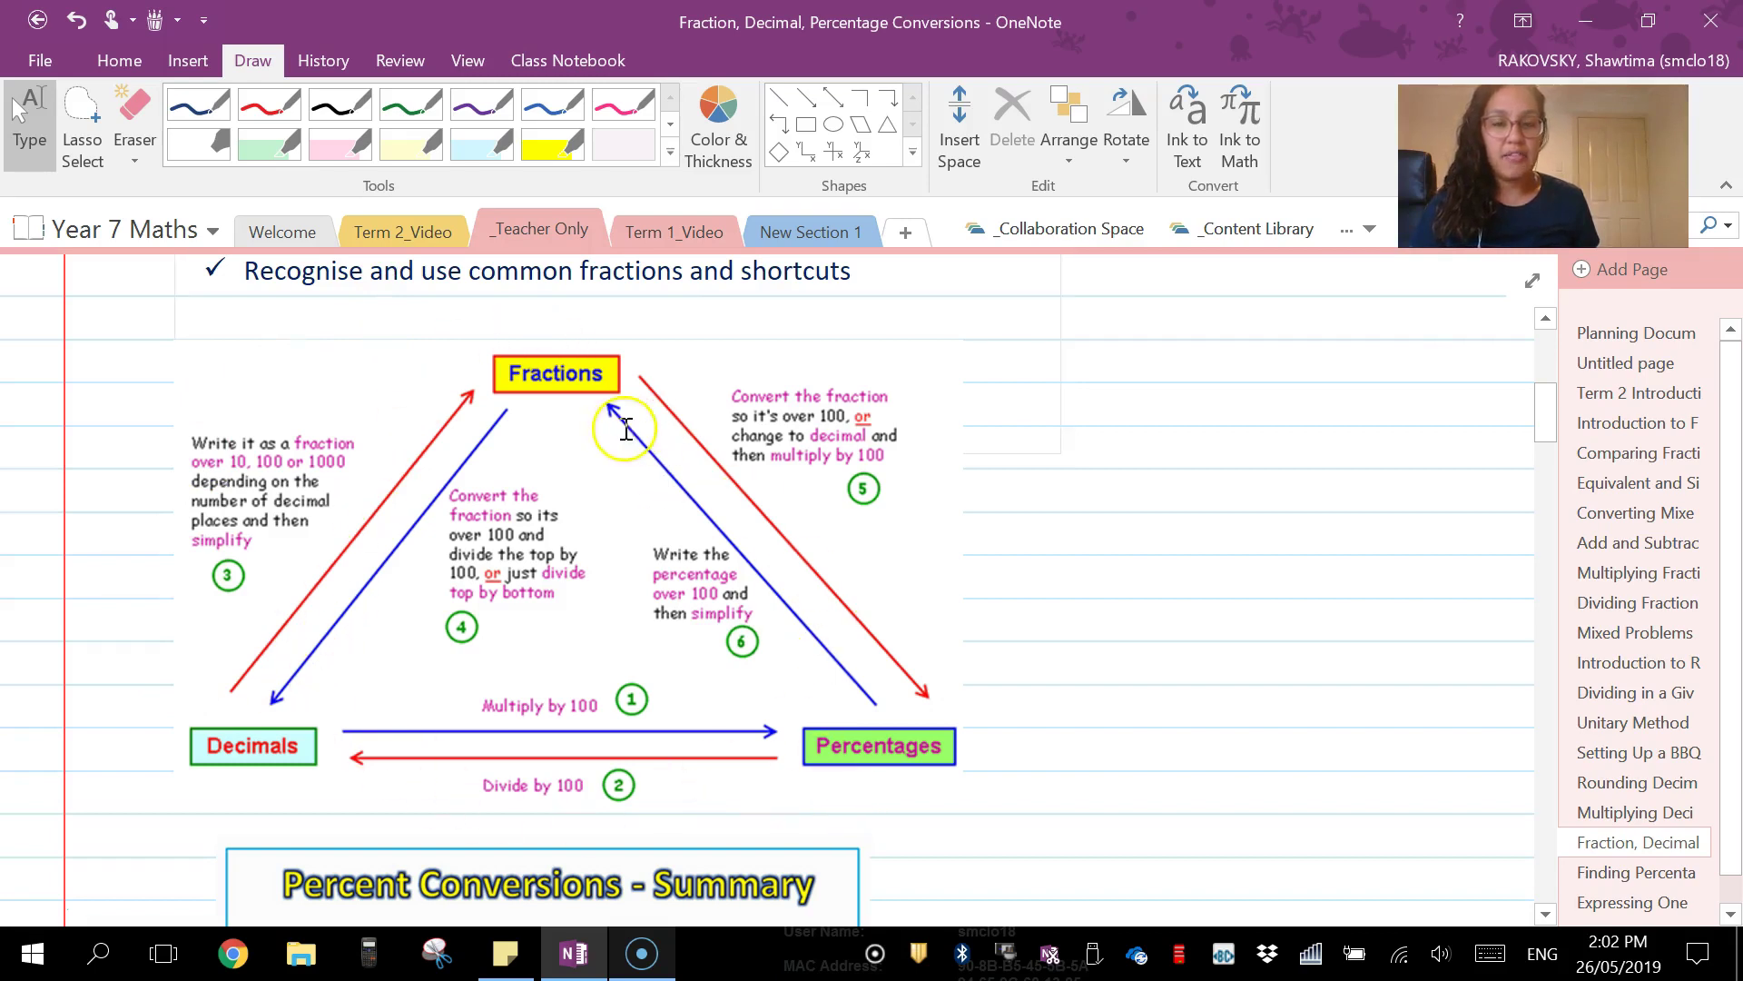
scroll(257, 617, down, 4)
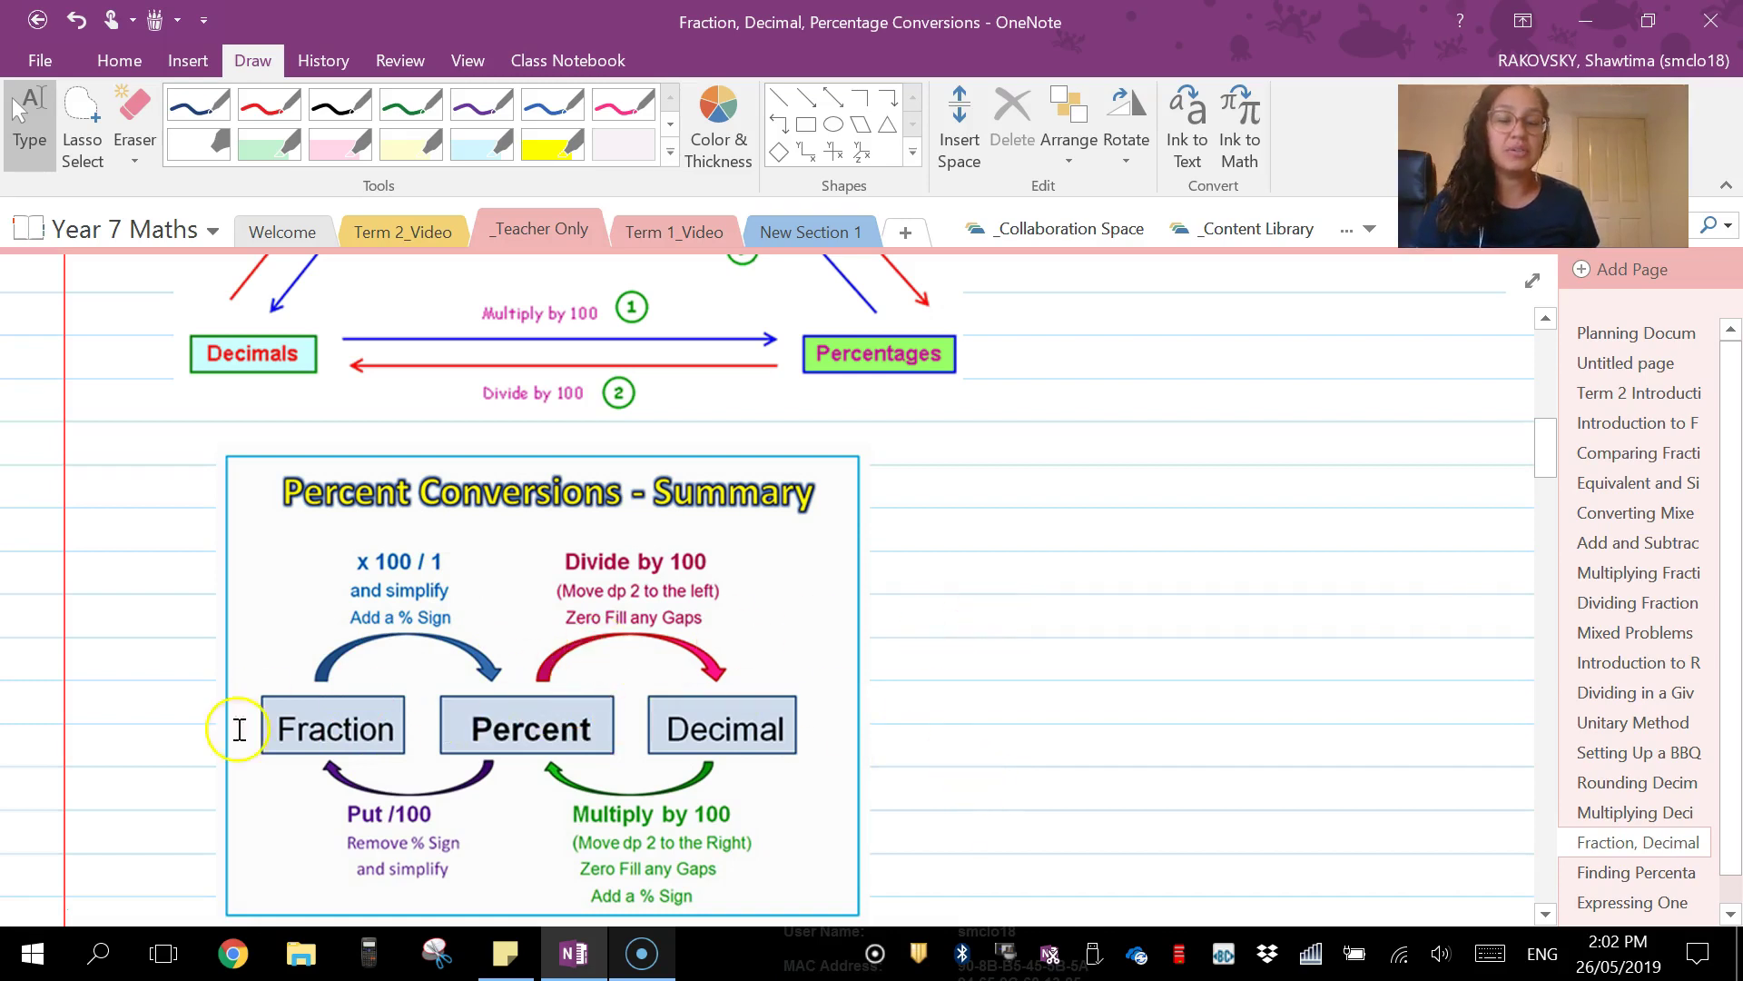
Write 'per cent' and 'per 100' in dark-blue ink beside the Percentage to Fraction heading
scroll(71, 757, down, 7)
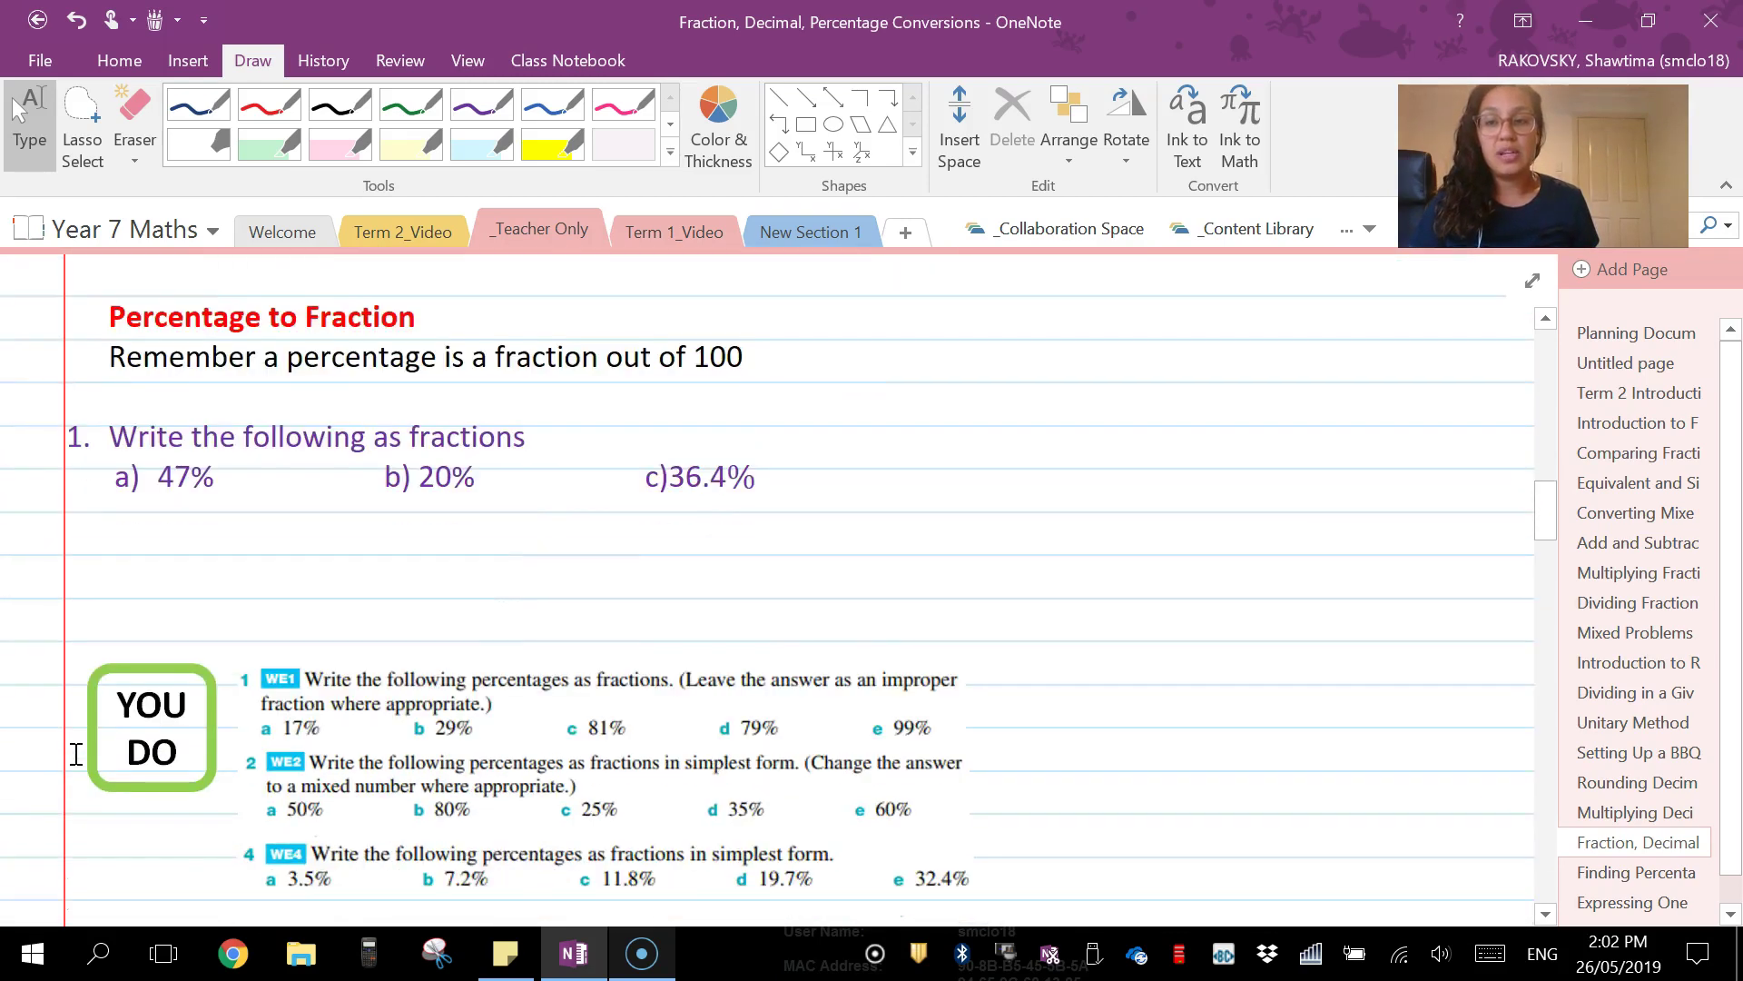
scroll(75, 732, up, 1)
scroll(74, 732, down, 1)
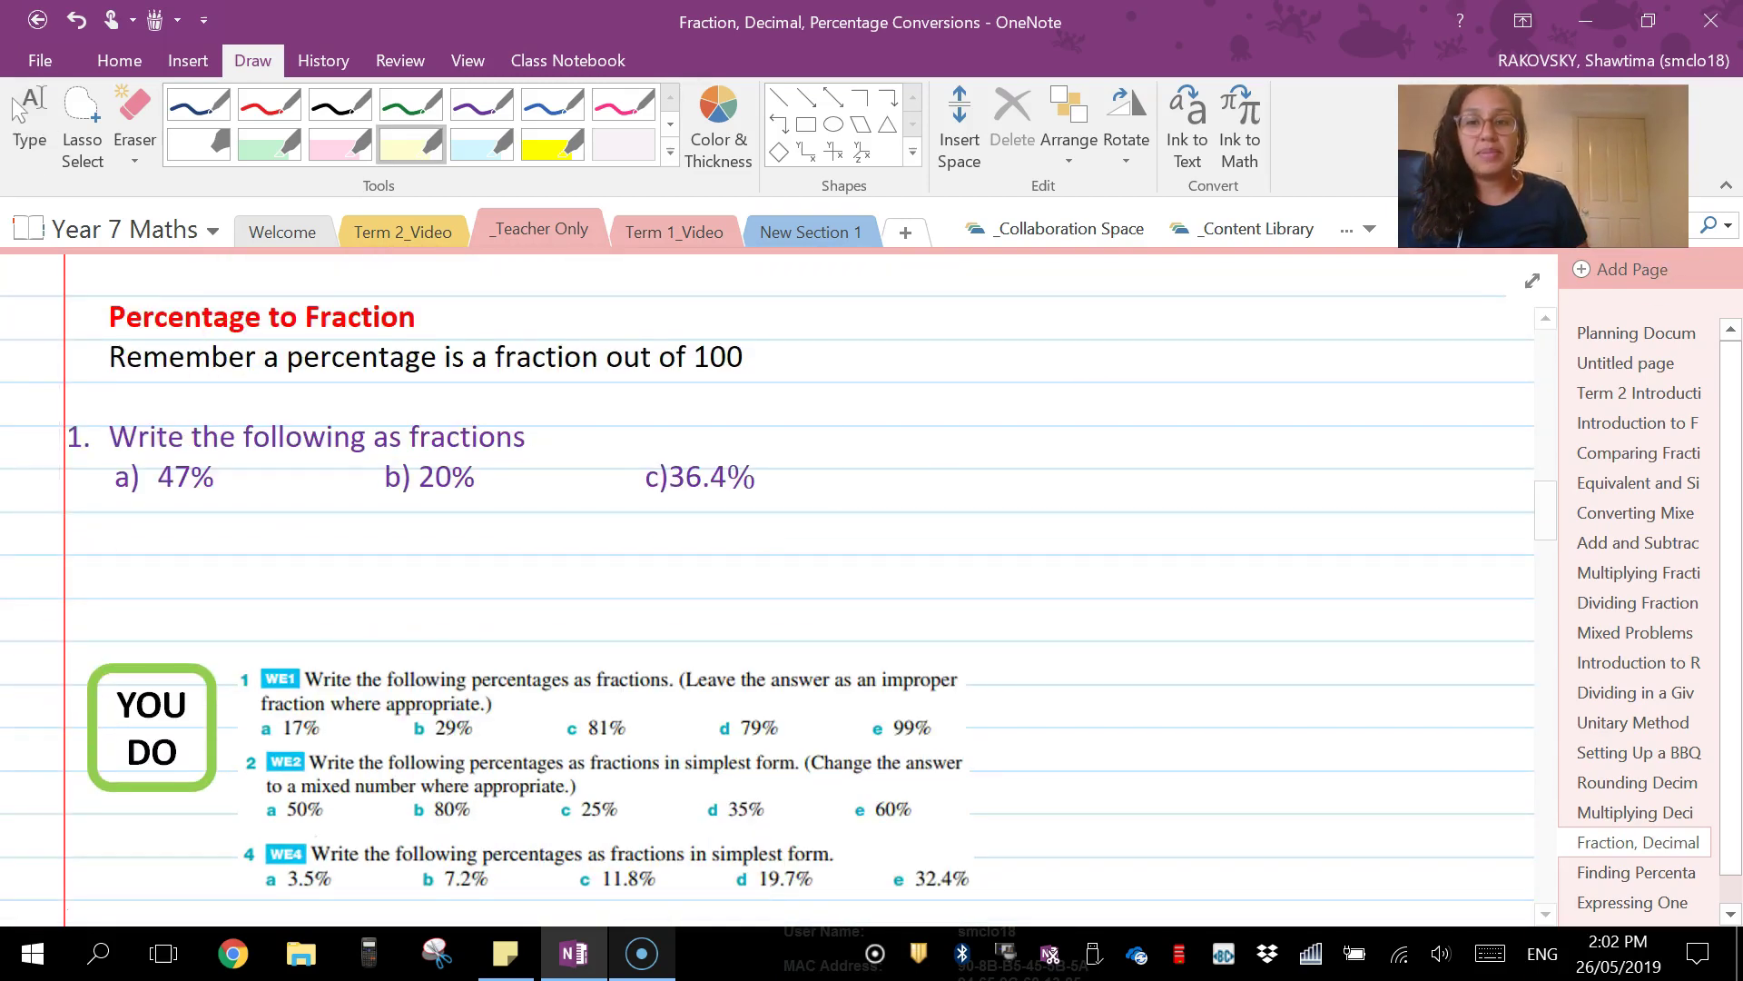
click(198, 105)
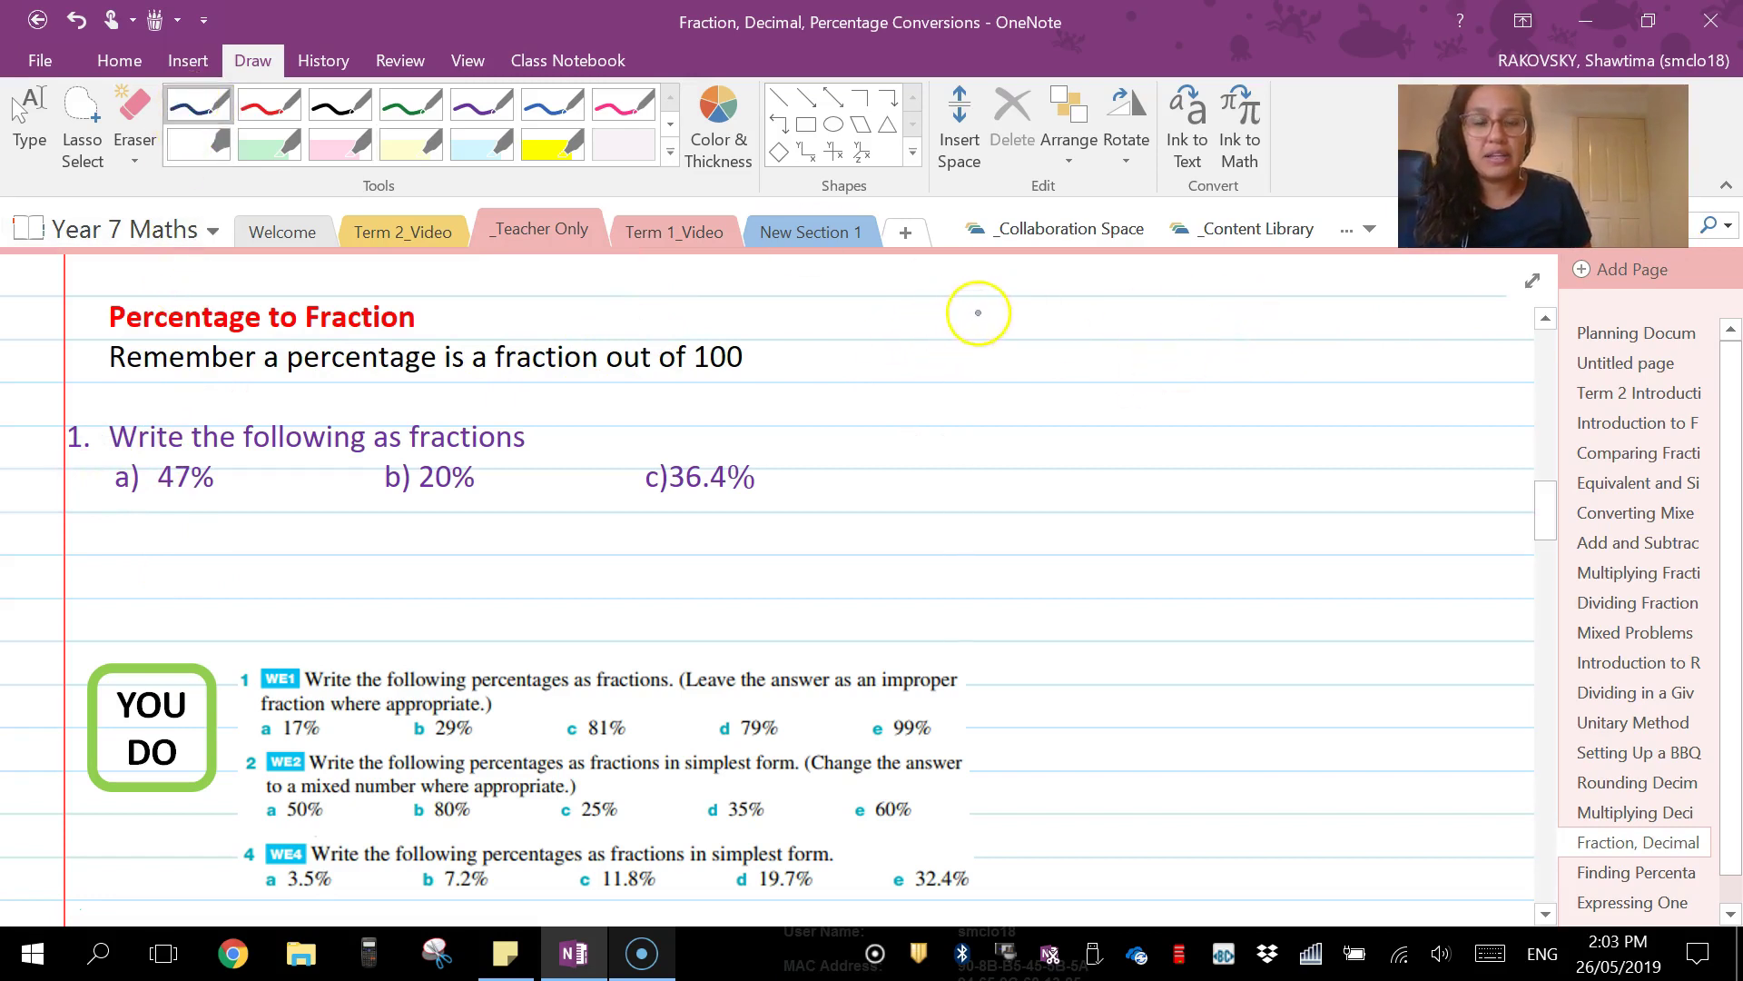
drag(926, 313, 1108, 335)
drag(1080, 324, 1133, 319)
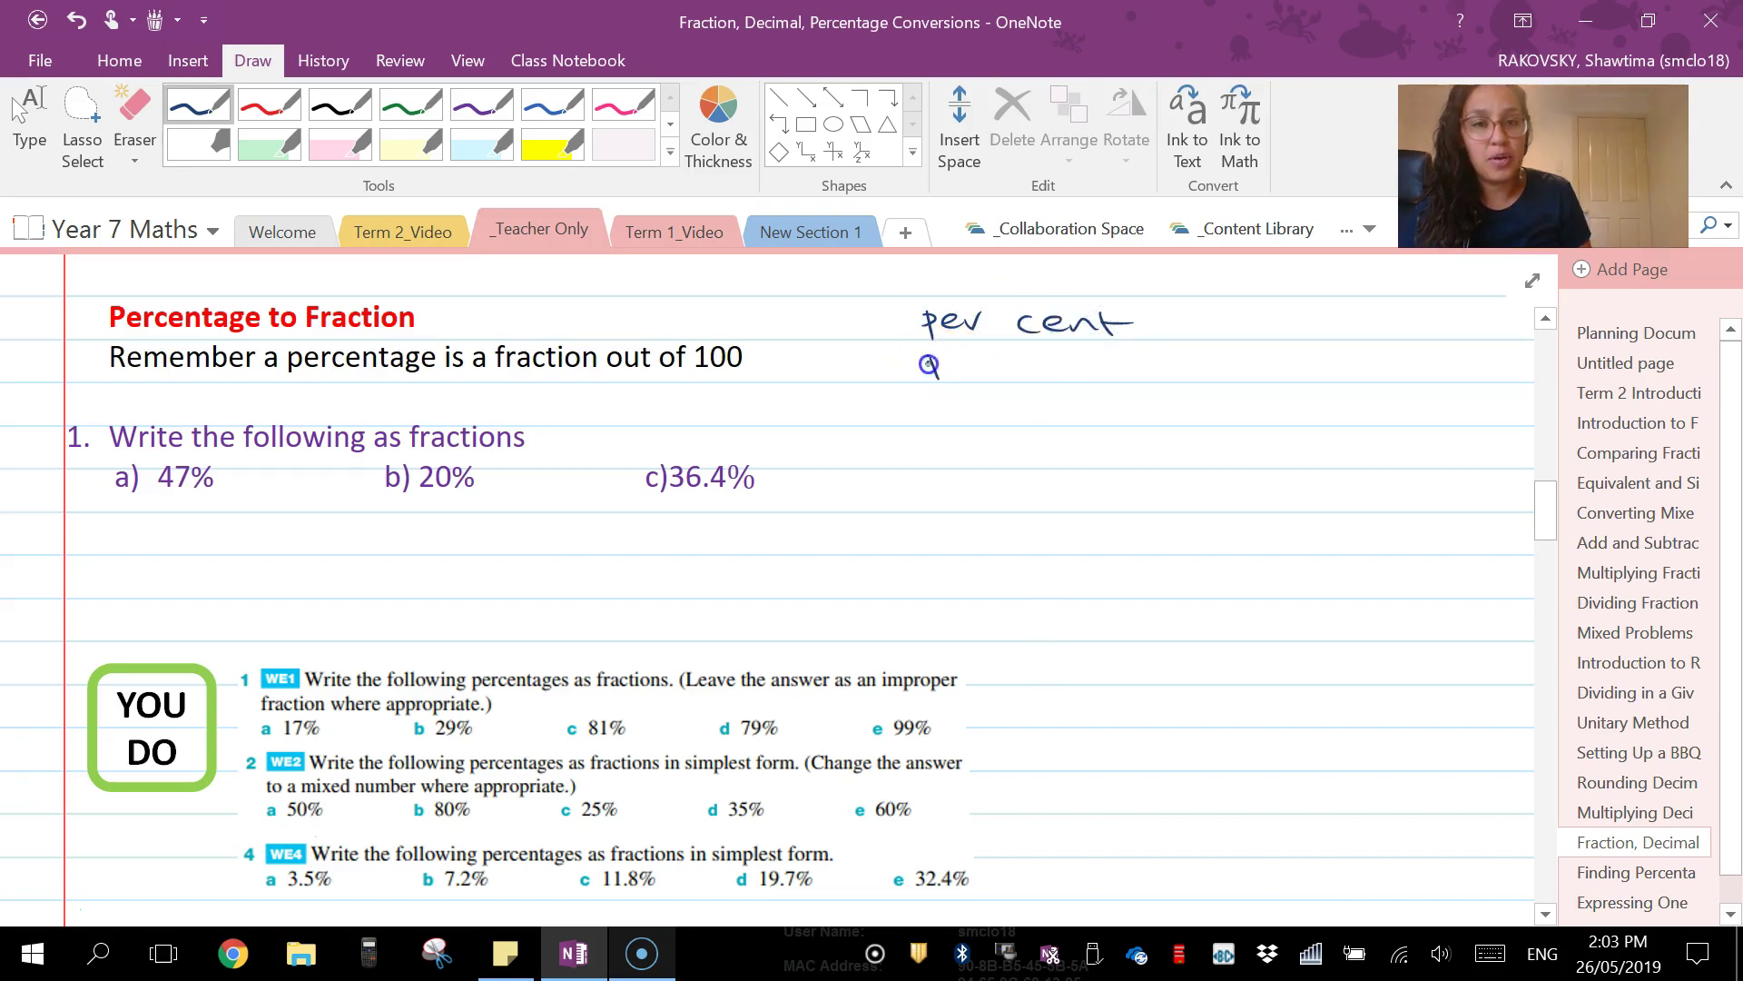
drag(986, 370, 1067, 373)
drag(1074, 363, 1125, 363)
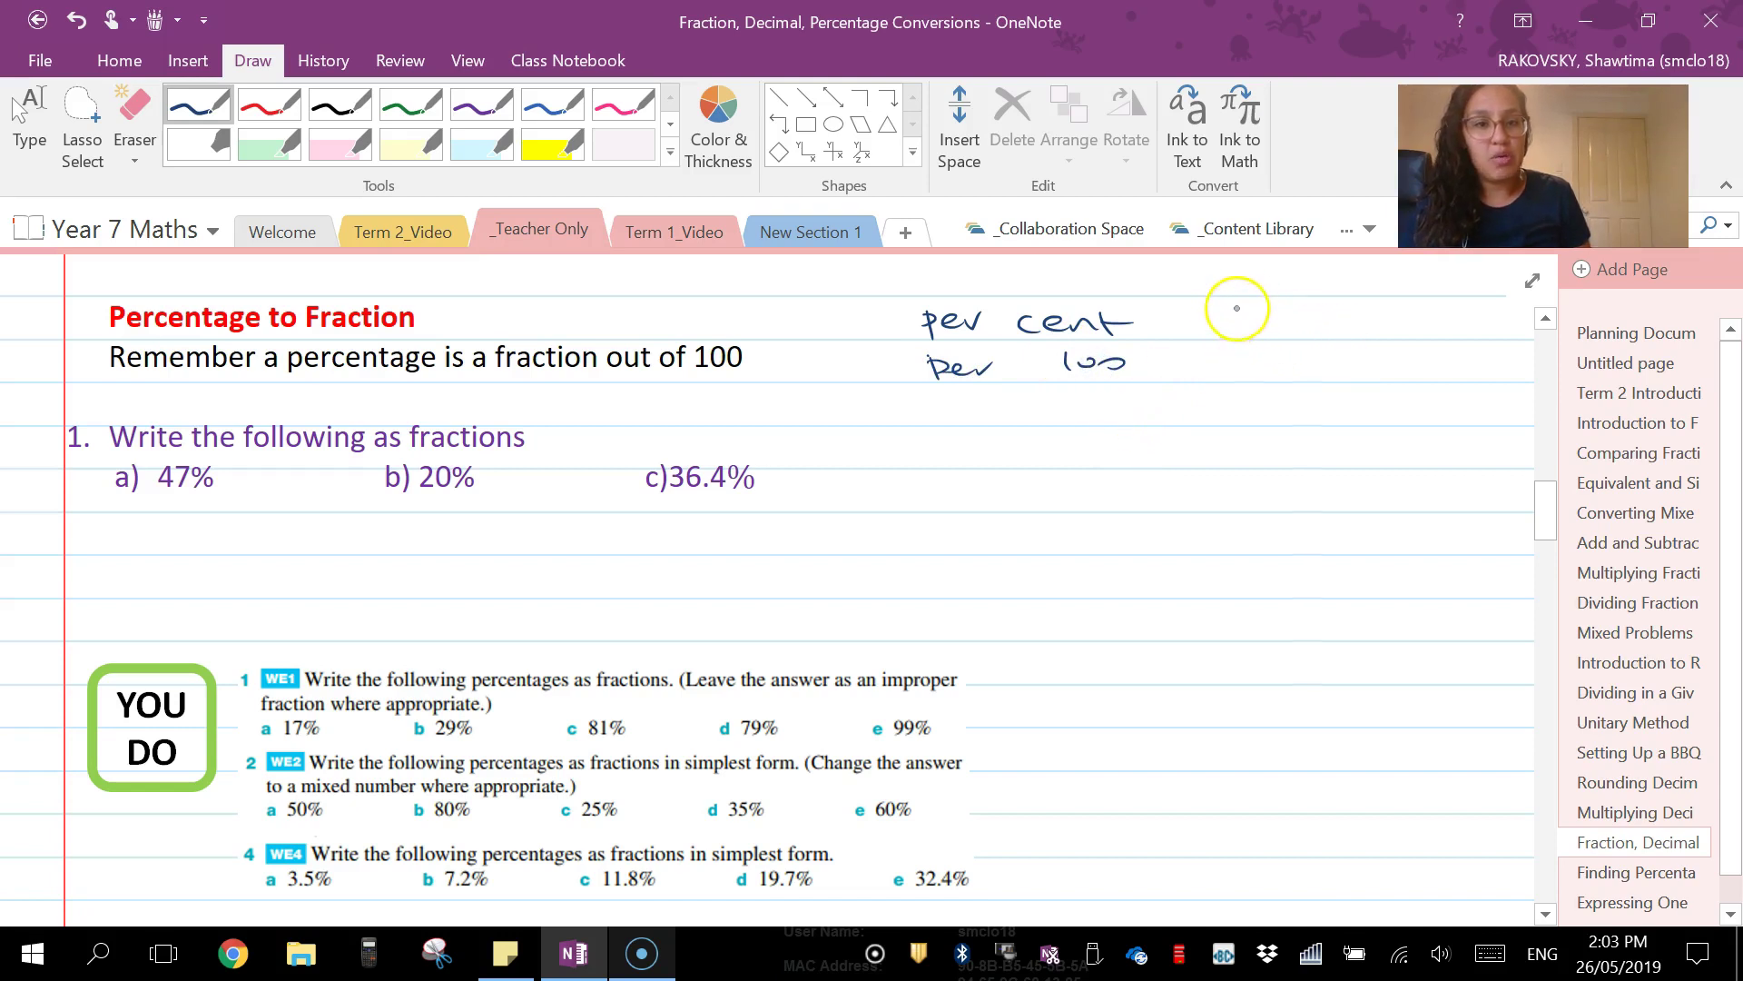
Add '%/100' in blue ink to the right of those notes
drag(1237, 313, 1277, 328)
mouse_move(1221, 344)
mouse_down()
mouse_move(1298, 341)
mouse_move(1233, 373)
mouse_up()
drag(1245, 363, 1296, 363)
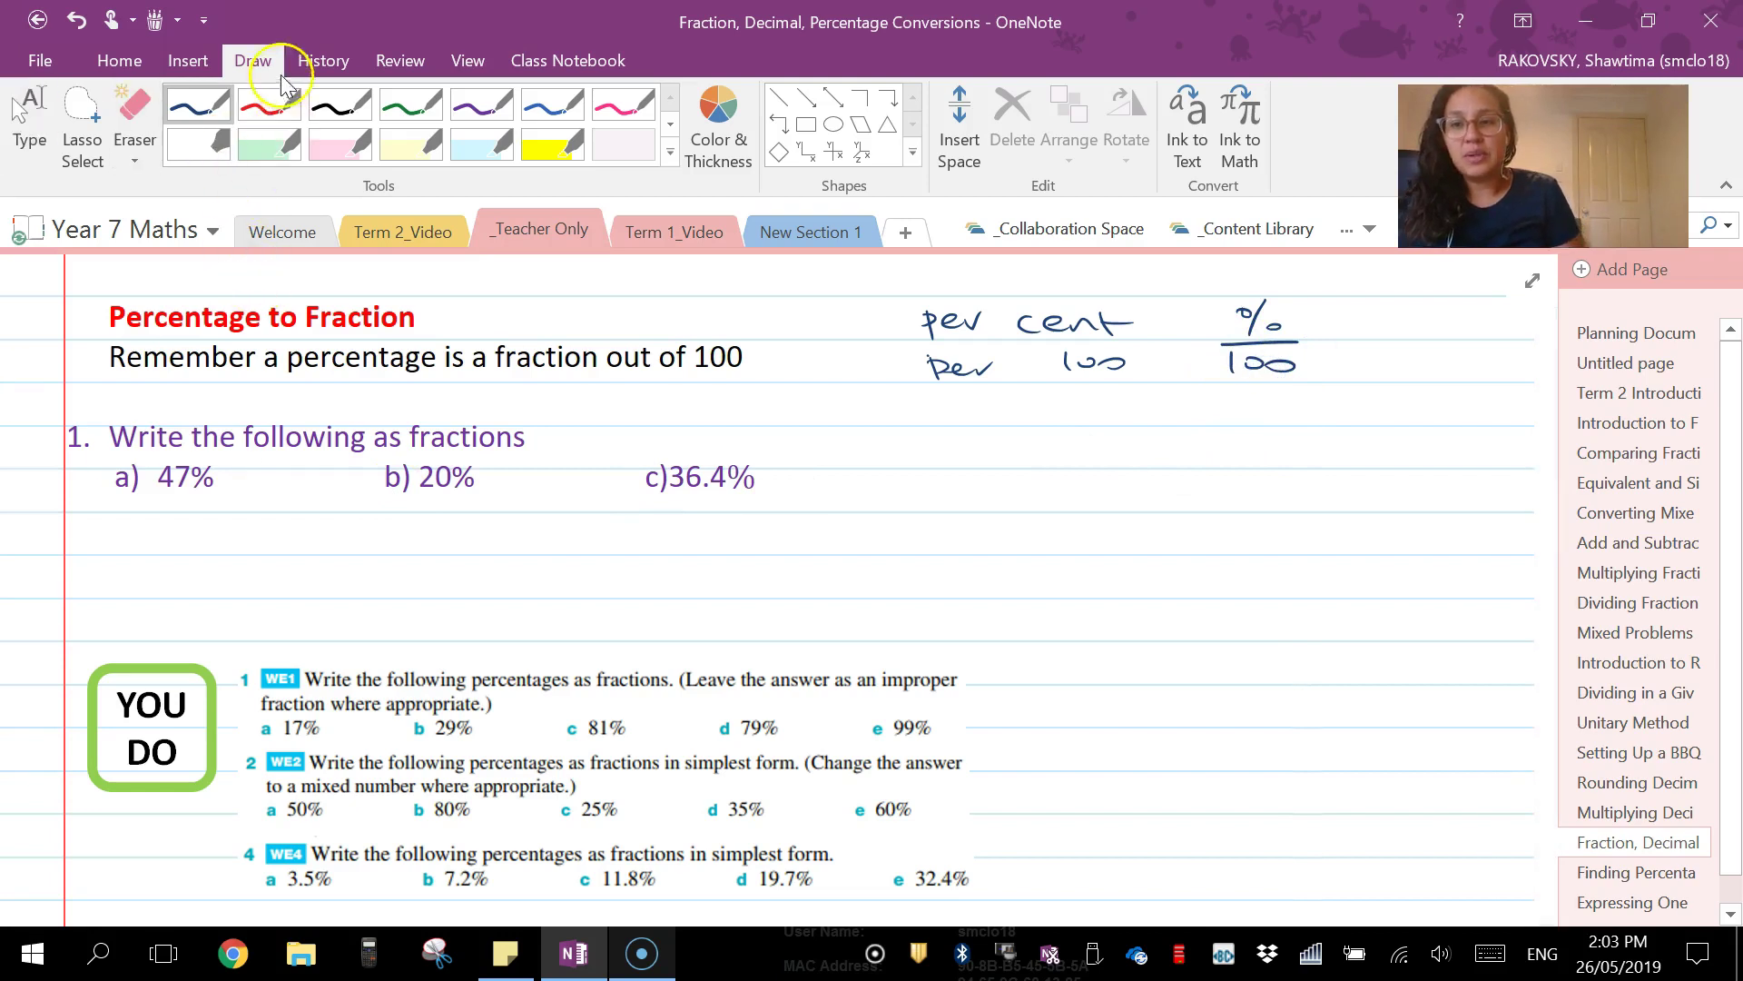
With the black pen, write 47% = 47/100 and begin 20% = 20/100
click(335, 115)
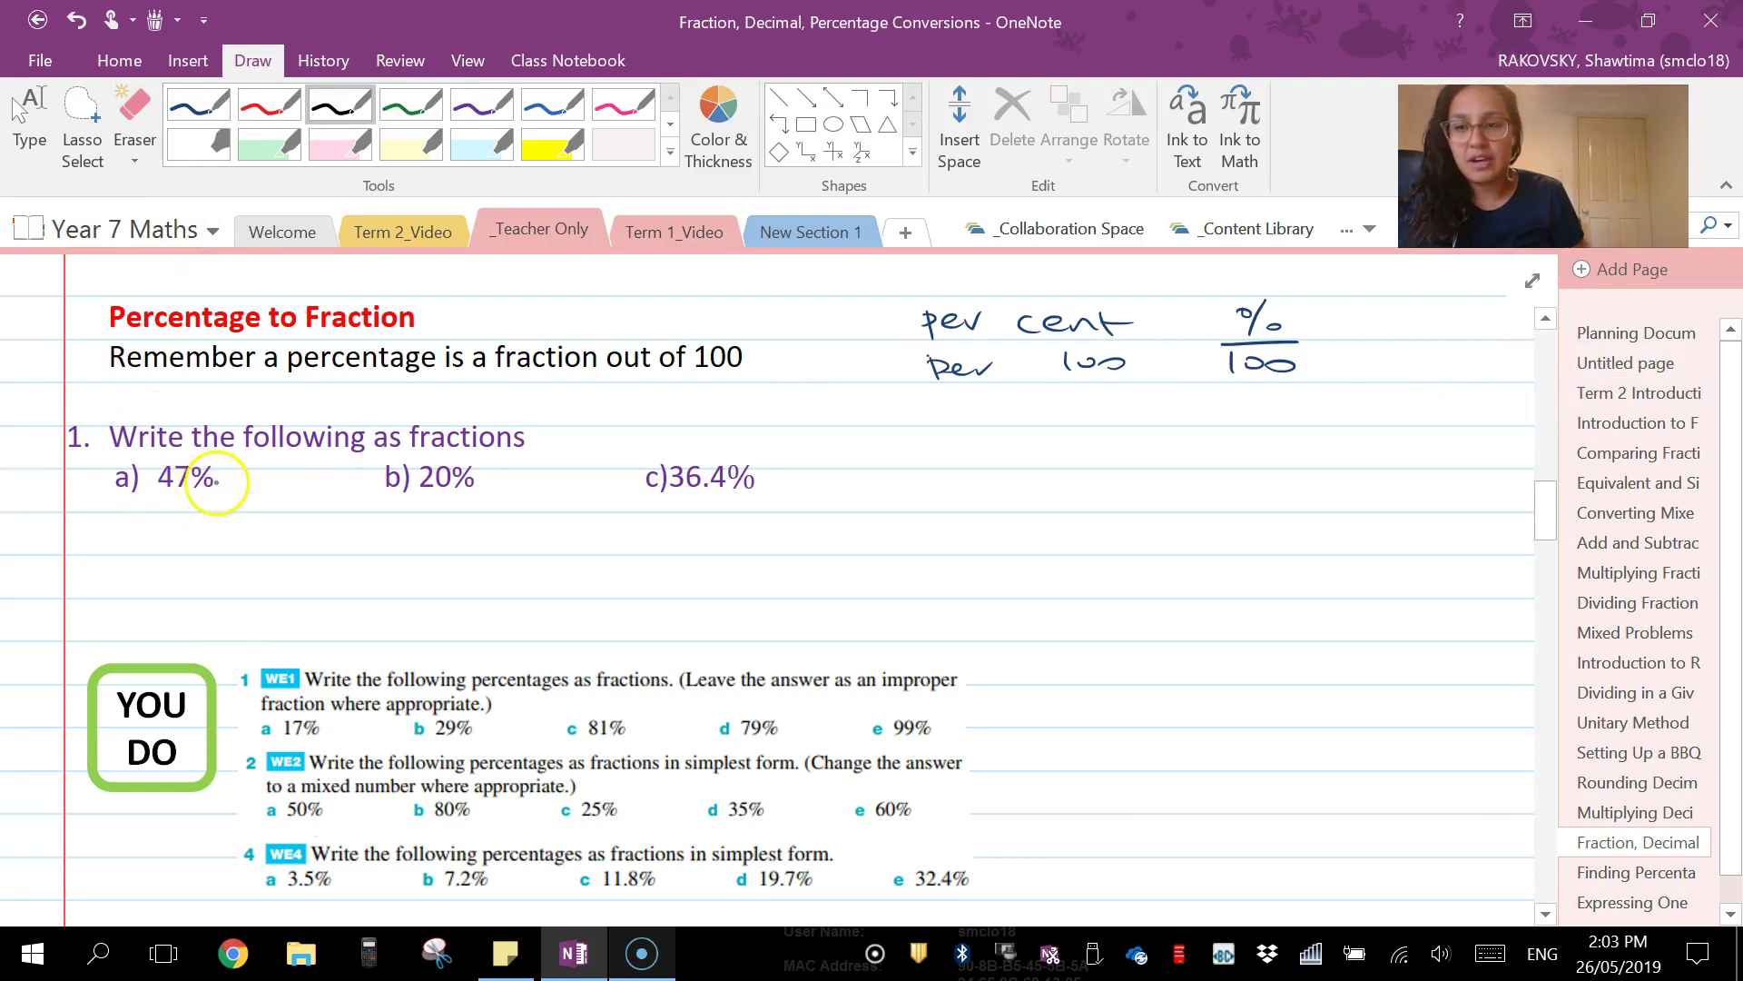
mouse_move(223, 480)
mouse_down()
mouse_move(260, 477)
mouse_move(287, 504)
mouse_up()
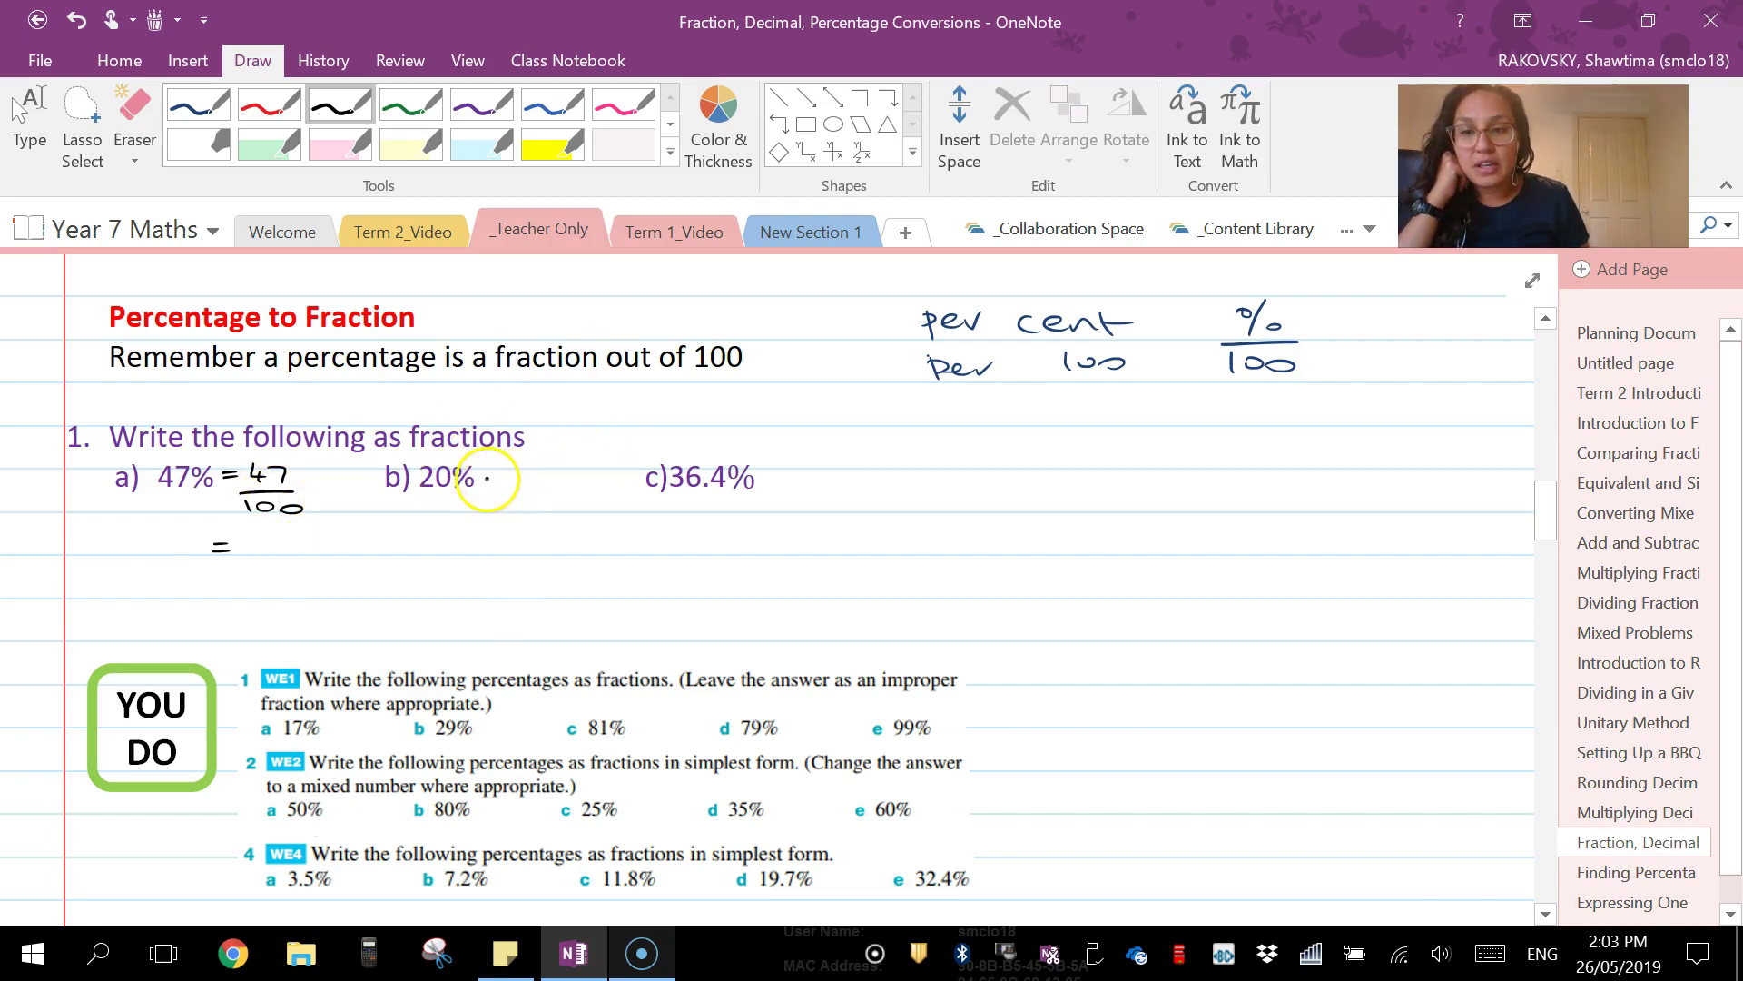
drag(521, 470, 536, 483)
mouse_move(545, 470)
mouse_down()
mouse_move(543, 509)
mouse_move(565, 509)
mouse_move(498, 546)
mouse_up()
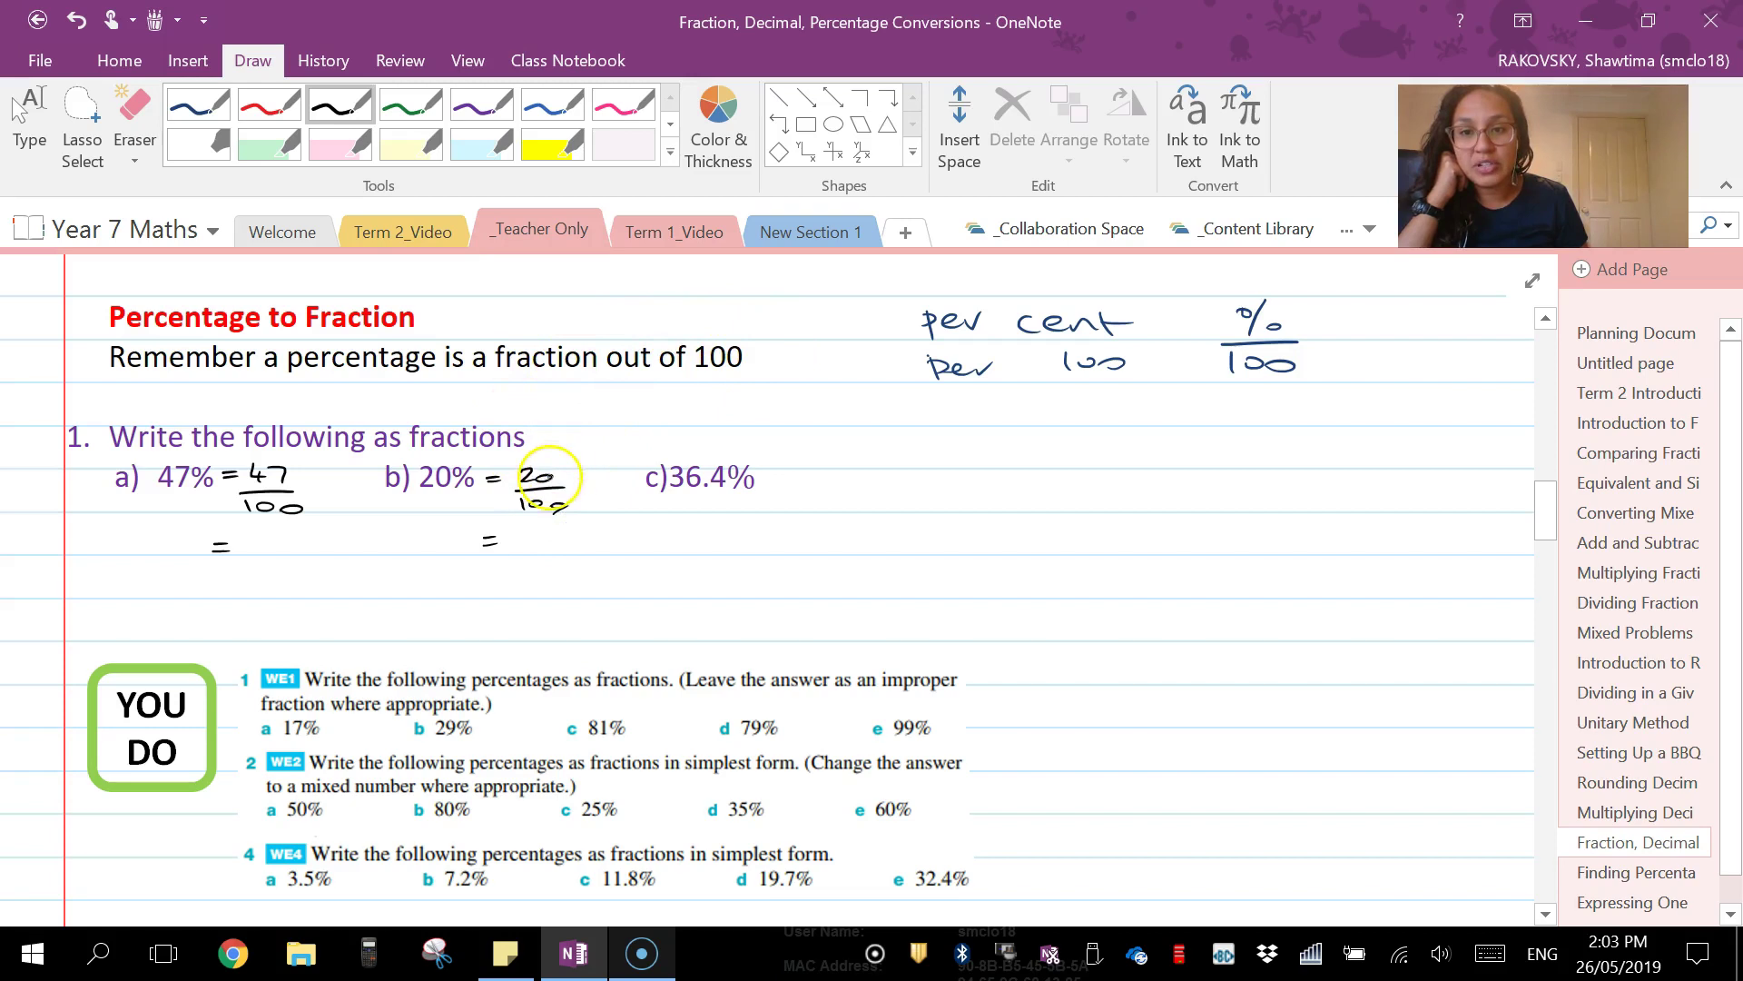
Simplify 20/100 to 2/10 = 1/5 and start an equals sign after 36.4%
drag(539, 479, 556, 470)
mouse_move(510, 537)
mouse_down()
mouse_move(507, 609)
mouse_move(524, 597)
mouse_up()
drag(513, 606, 540, 606)
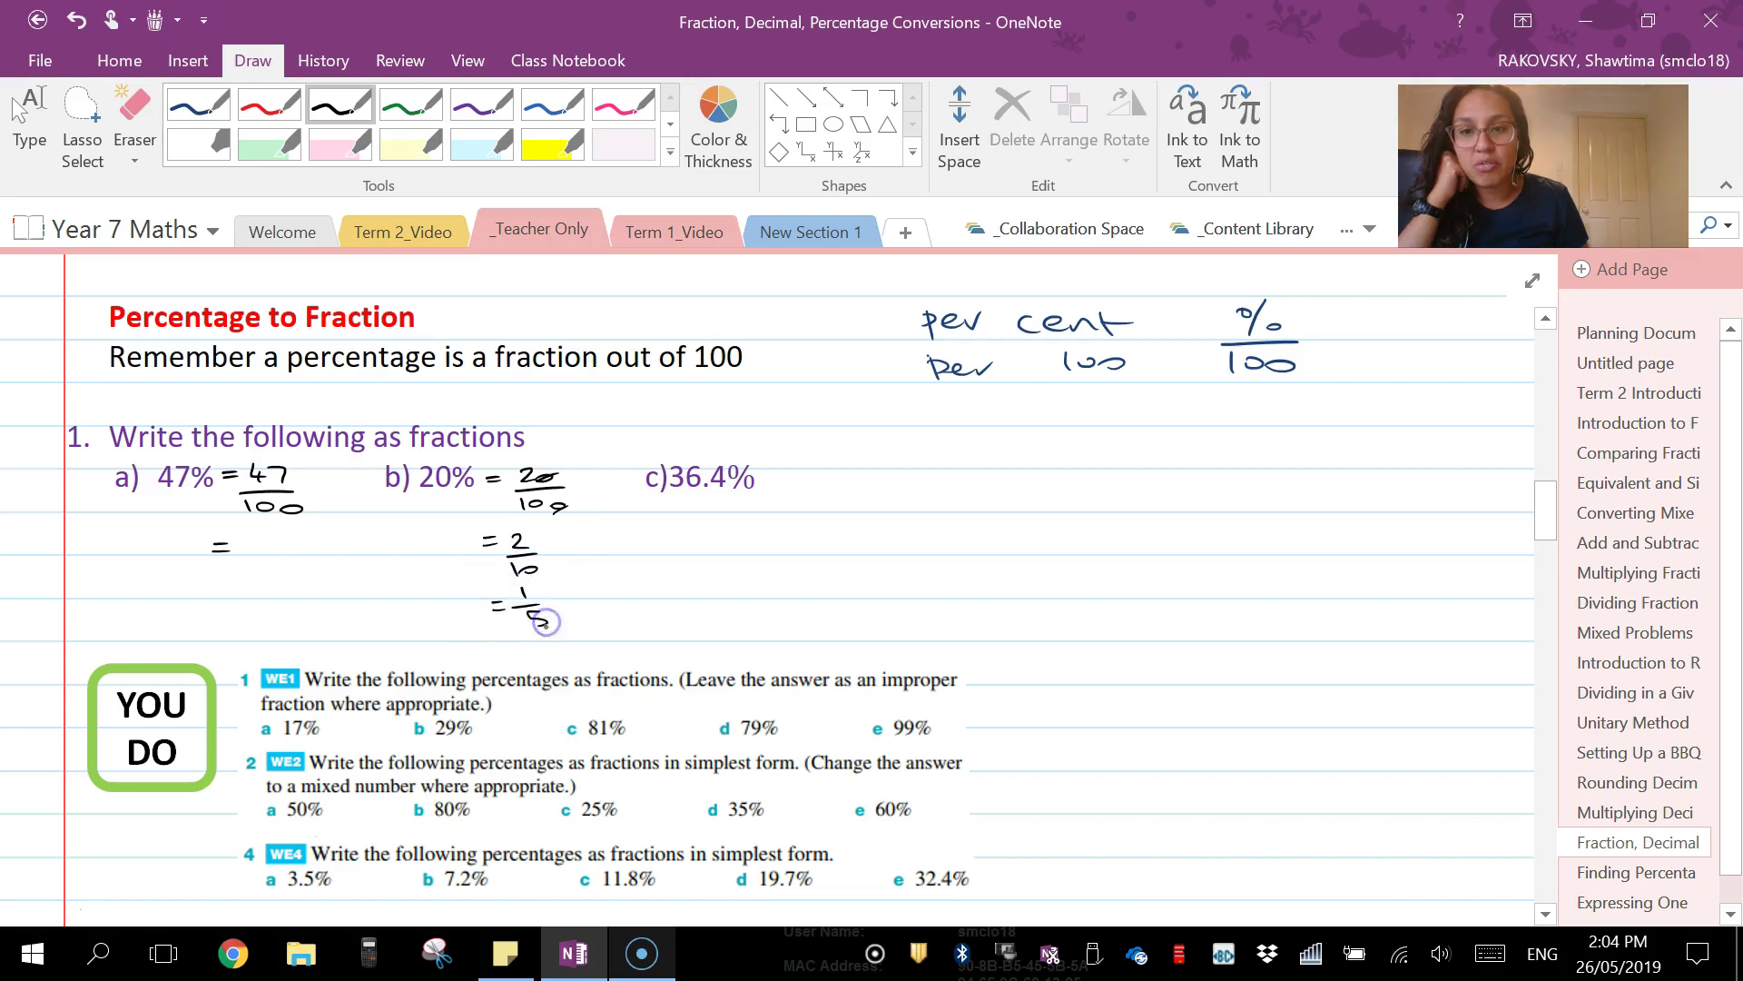
click(552, 498)
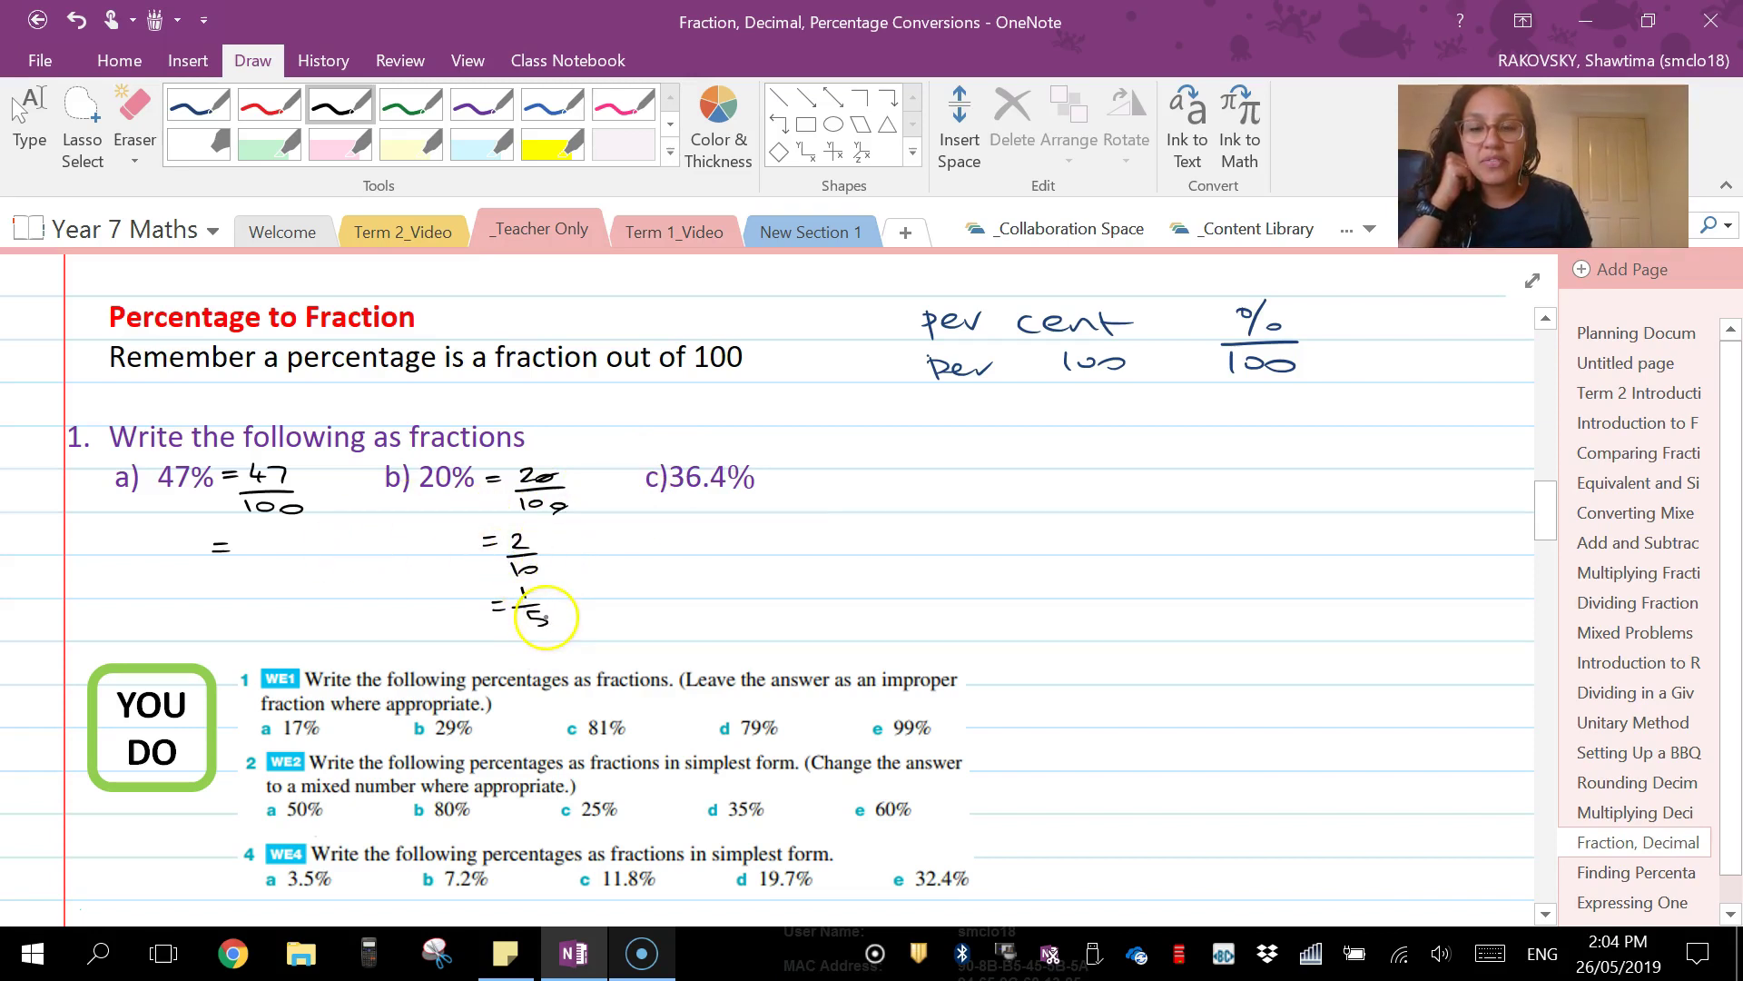
drag(782, 478, 797, 486)
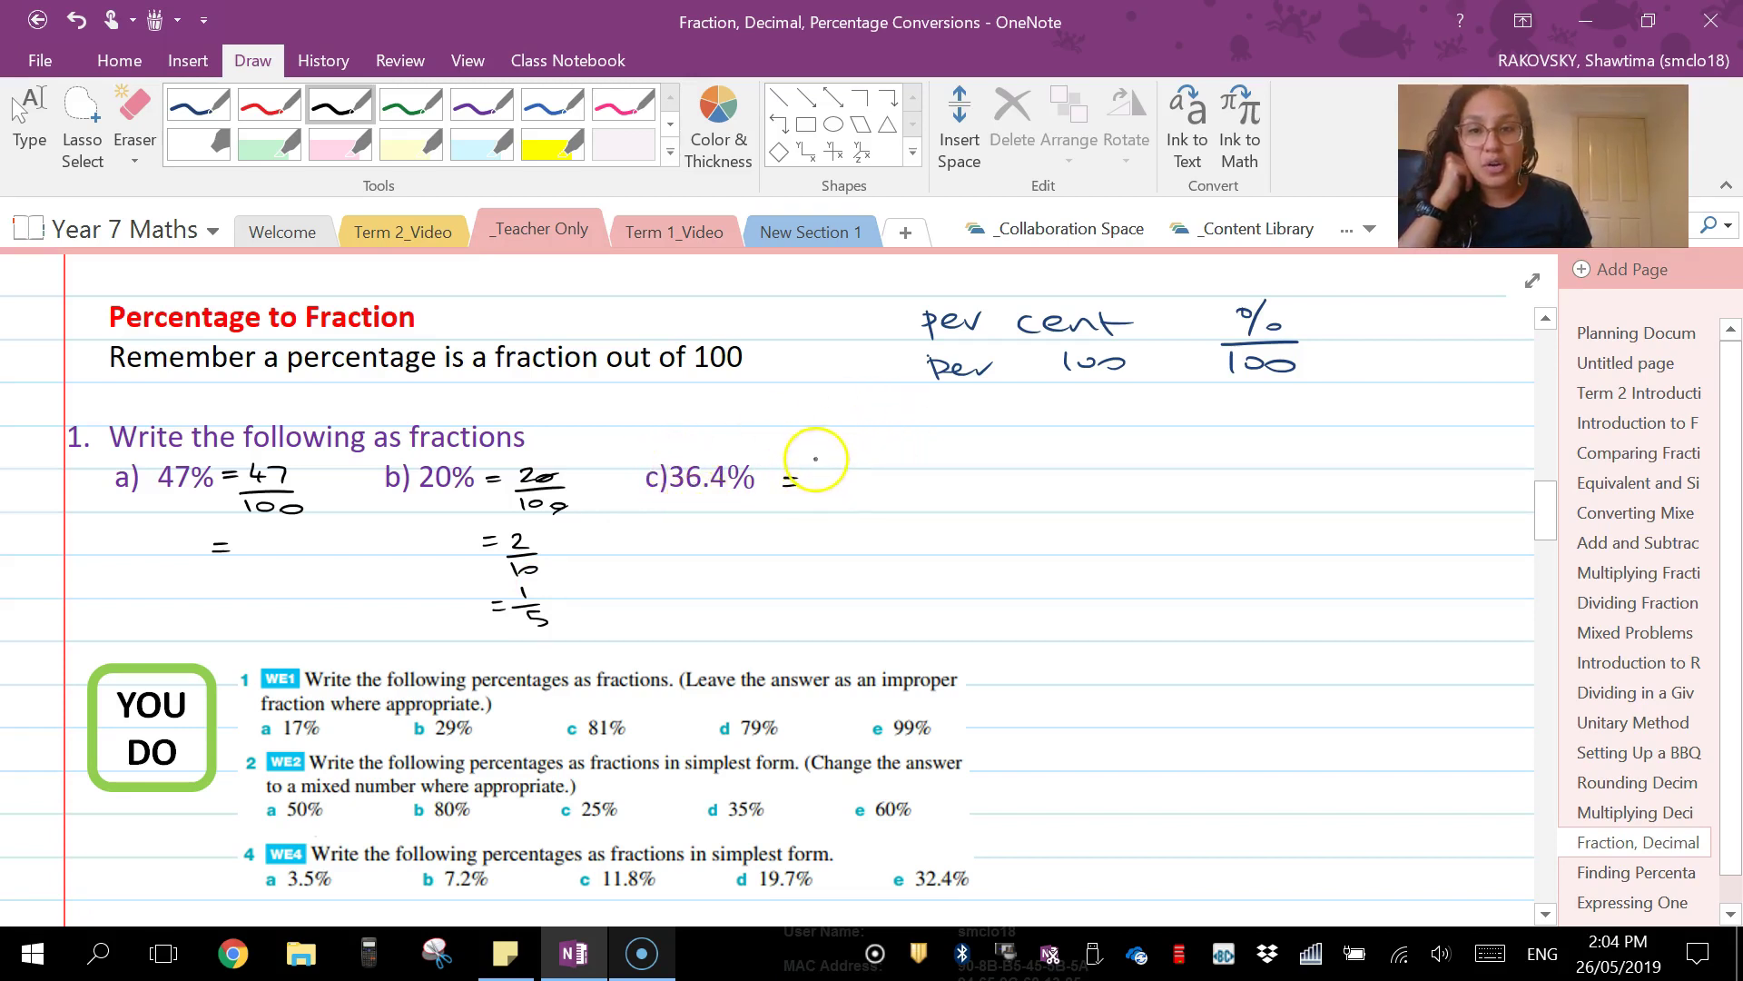
Ink 36.4/100 = 91/250 after 36.4%, then write 364/1000 alongside as a side working
mouse_move(816, 458)
mouse_down()
mouse_move(910, 477)
mouse_move(833, 501)
mouse_move(801, 538)
mouse_up()
drag(789, 546, 803, 546)
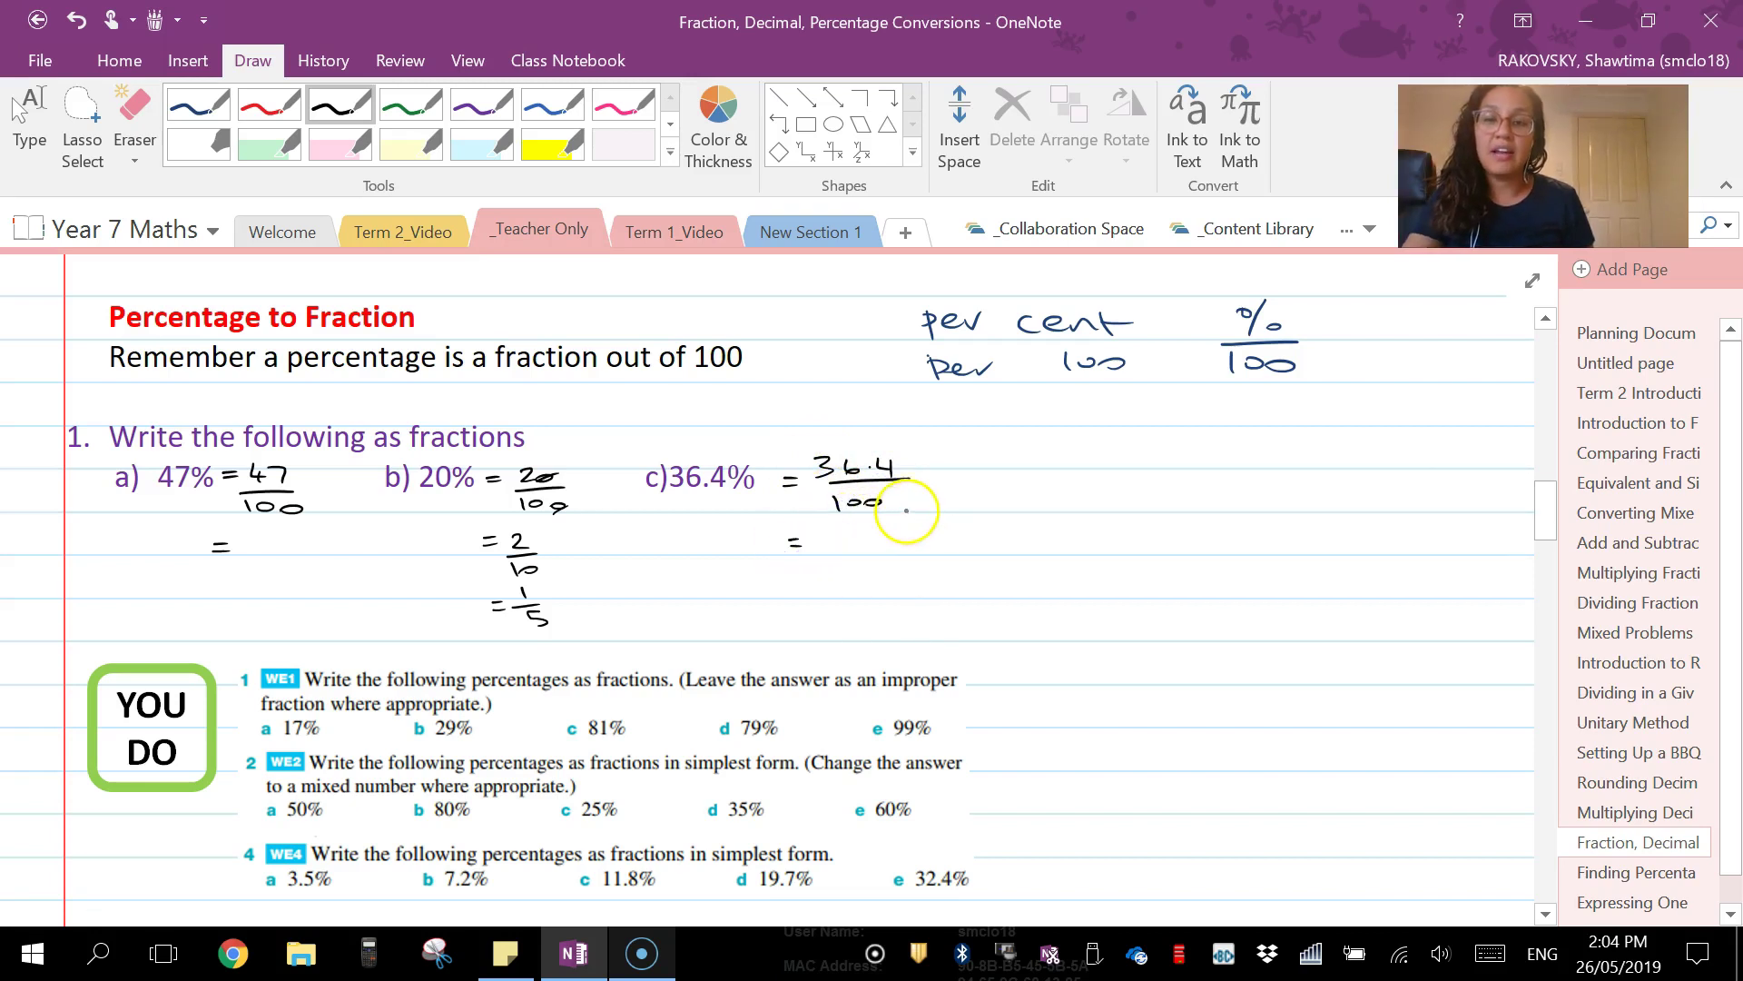
key(Escape)
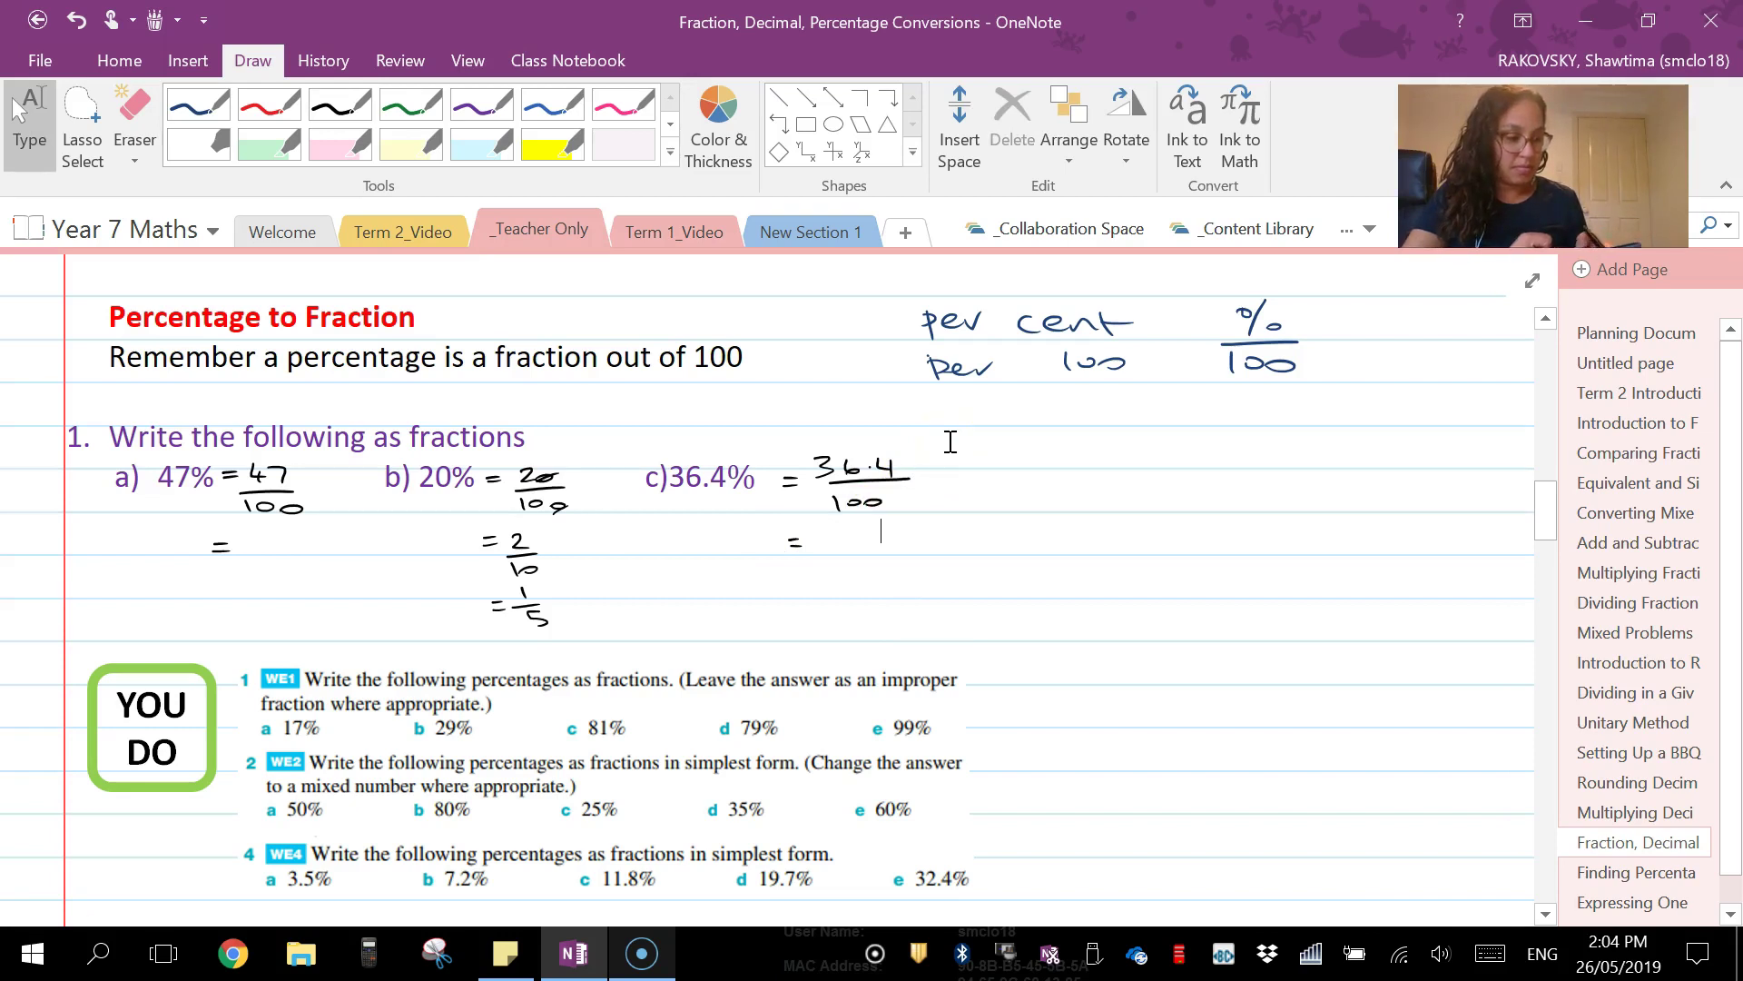
click(948, 455)
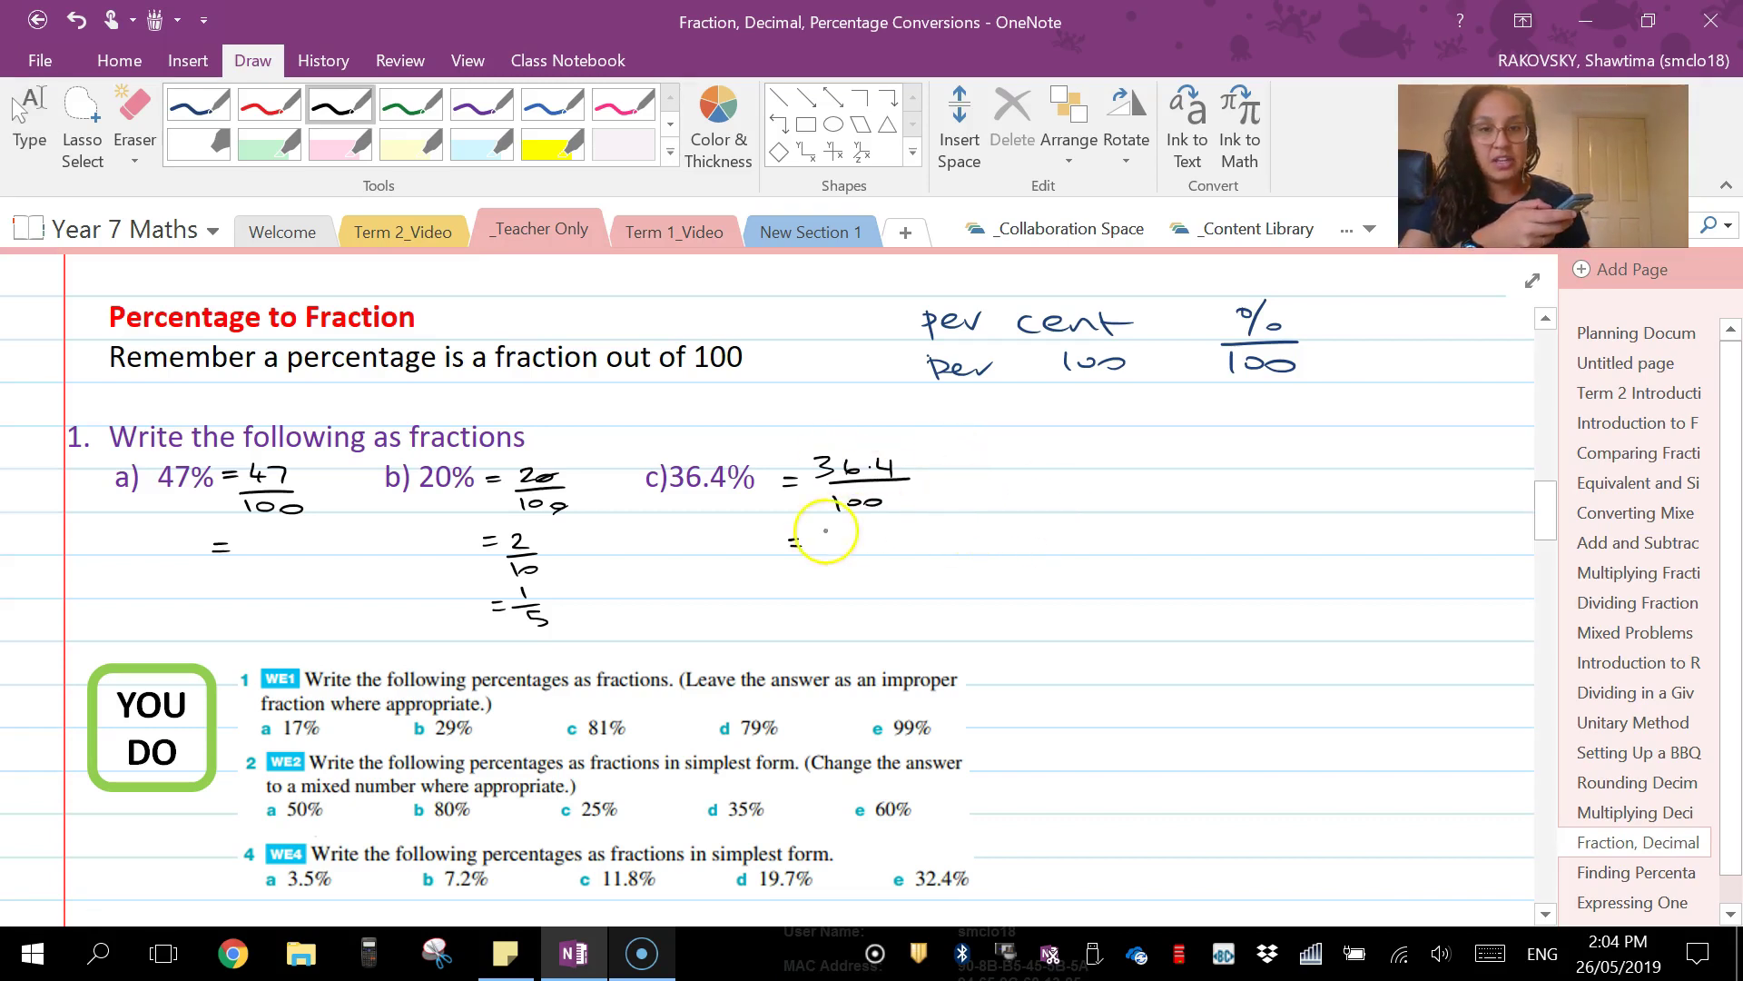
drag(845, 534, 844, 577)
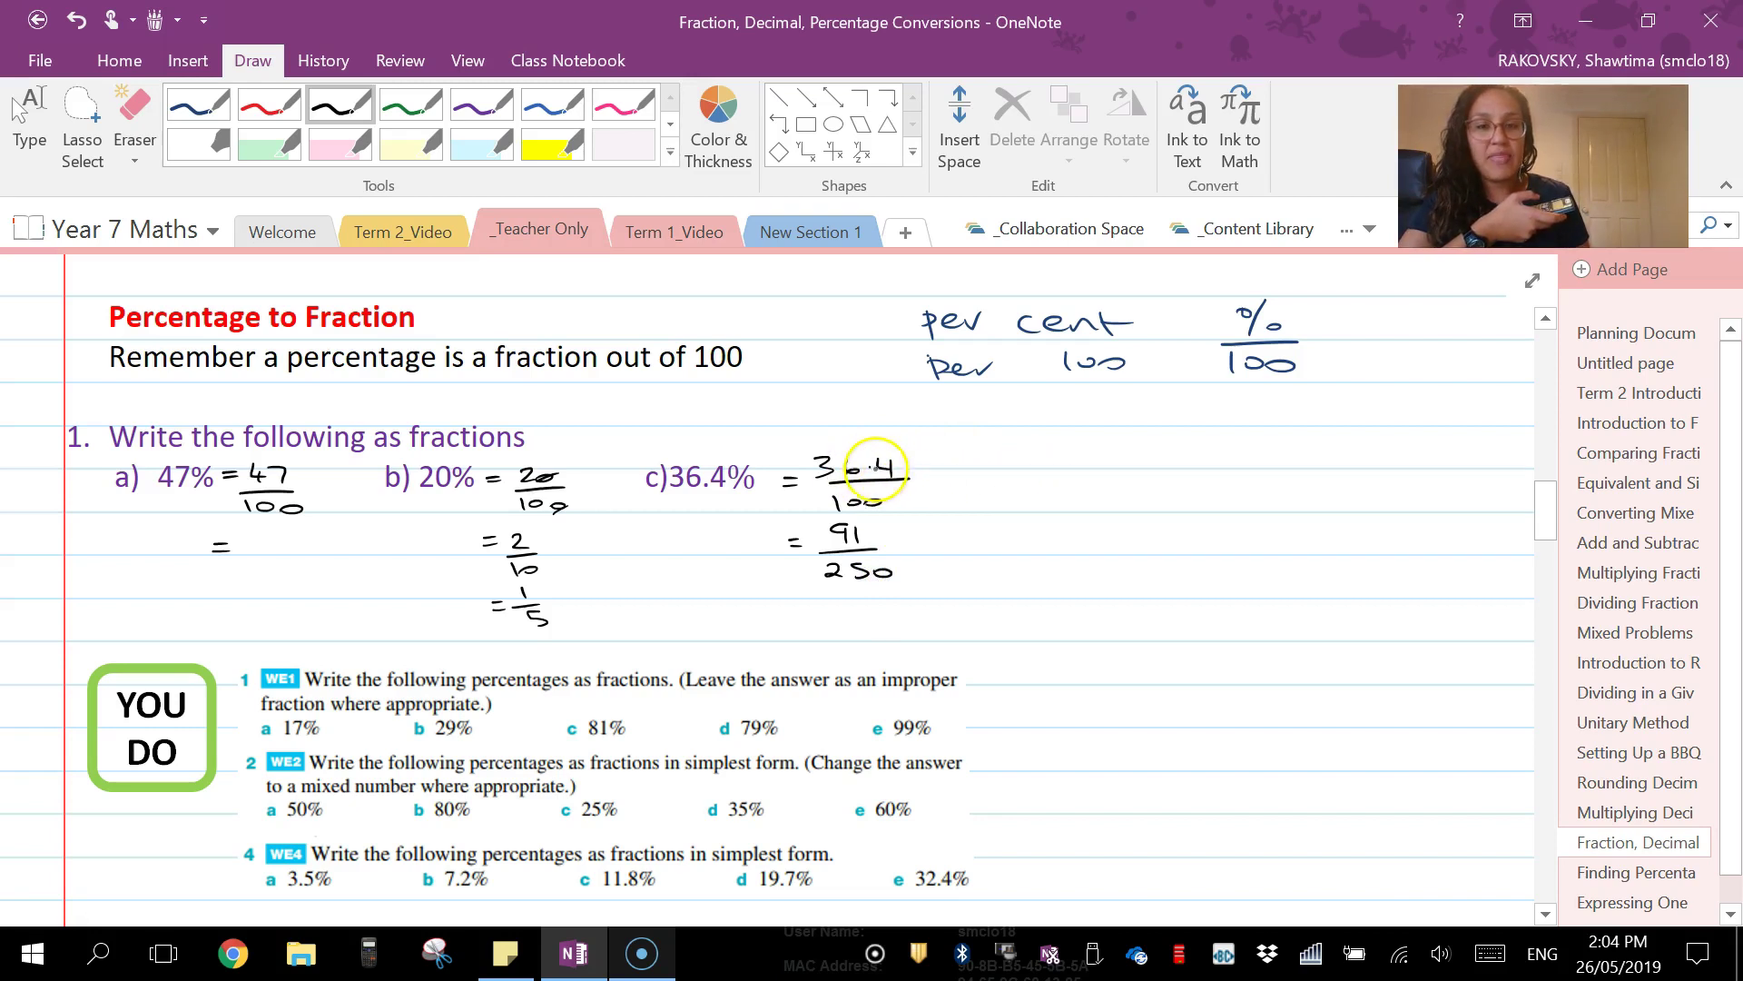
drag(861, 458, 869, 467)
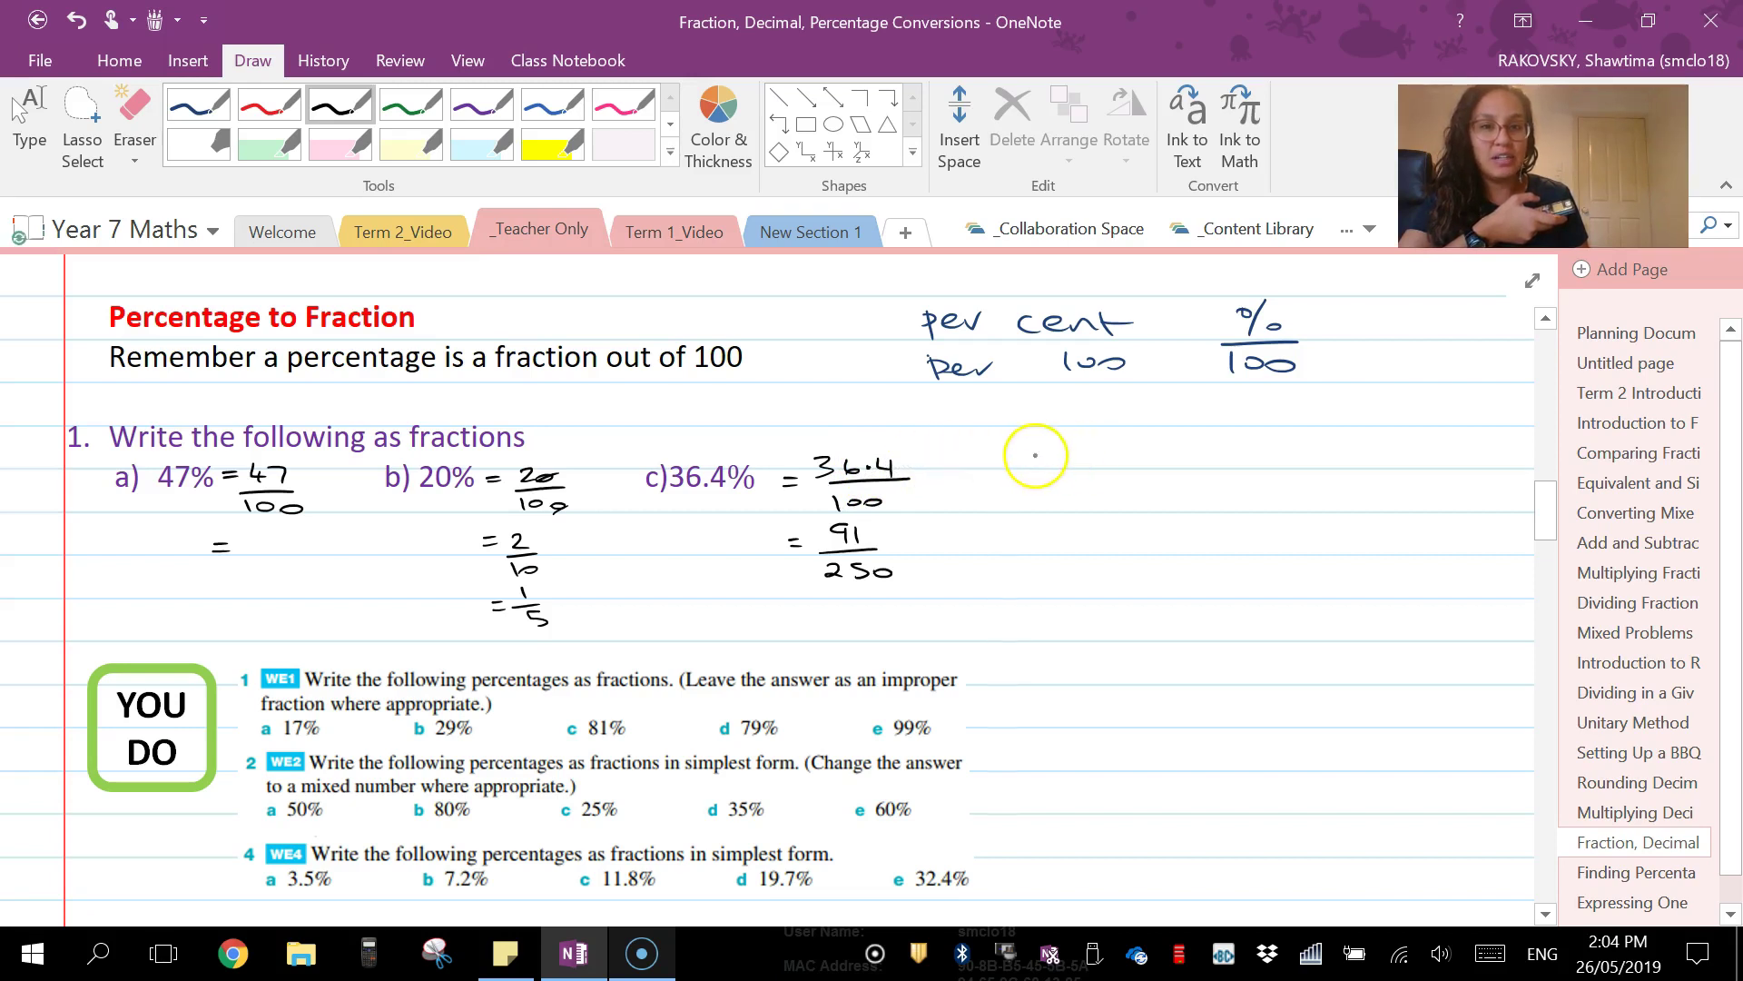
drag(1047, 448, 1048, 464)
mouse_move(1079, 445)
mouse_down()
mouse_move(1085, 469)
mouse_move(1128, 467)
mouse_up()
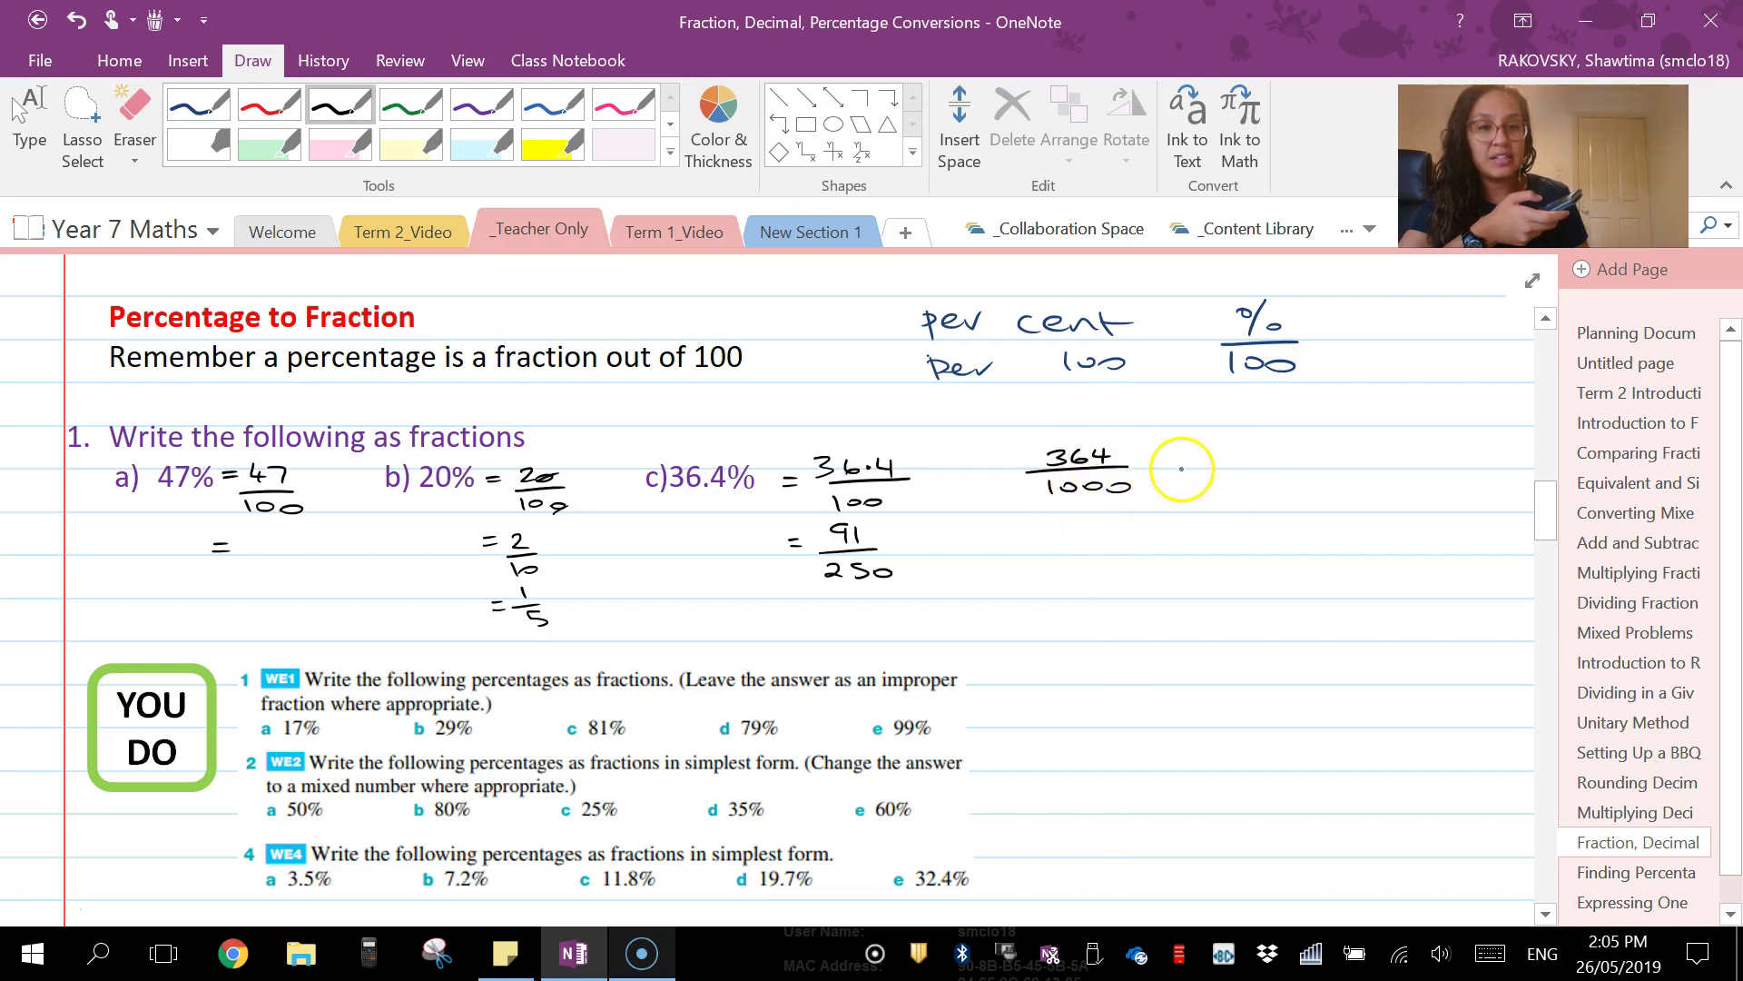
Add = after 364/1000, mark ÷4 above and below in red, and write 91/250 in blue
drag(1172, 467, 1194, 473)
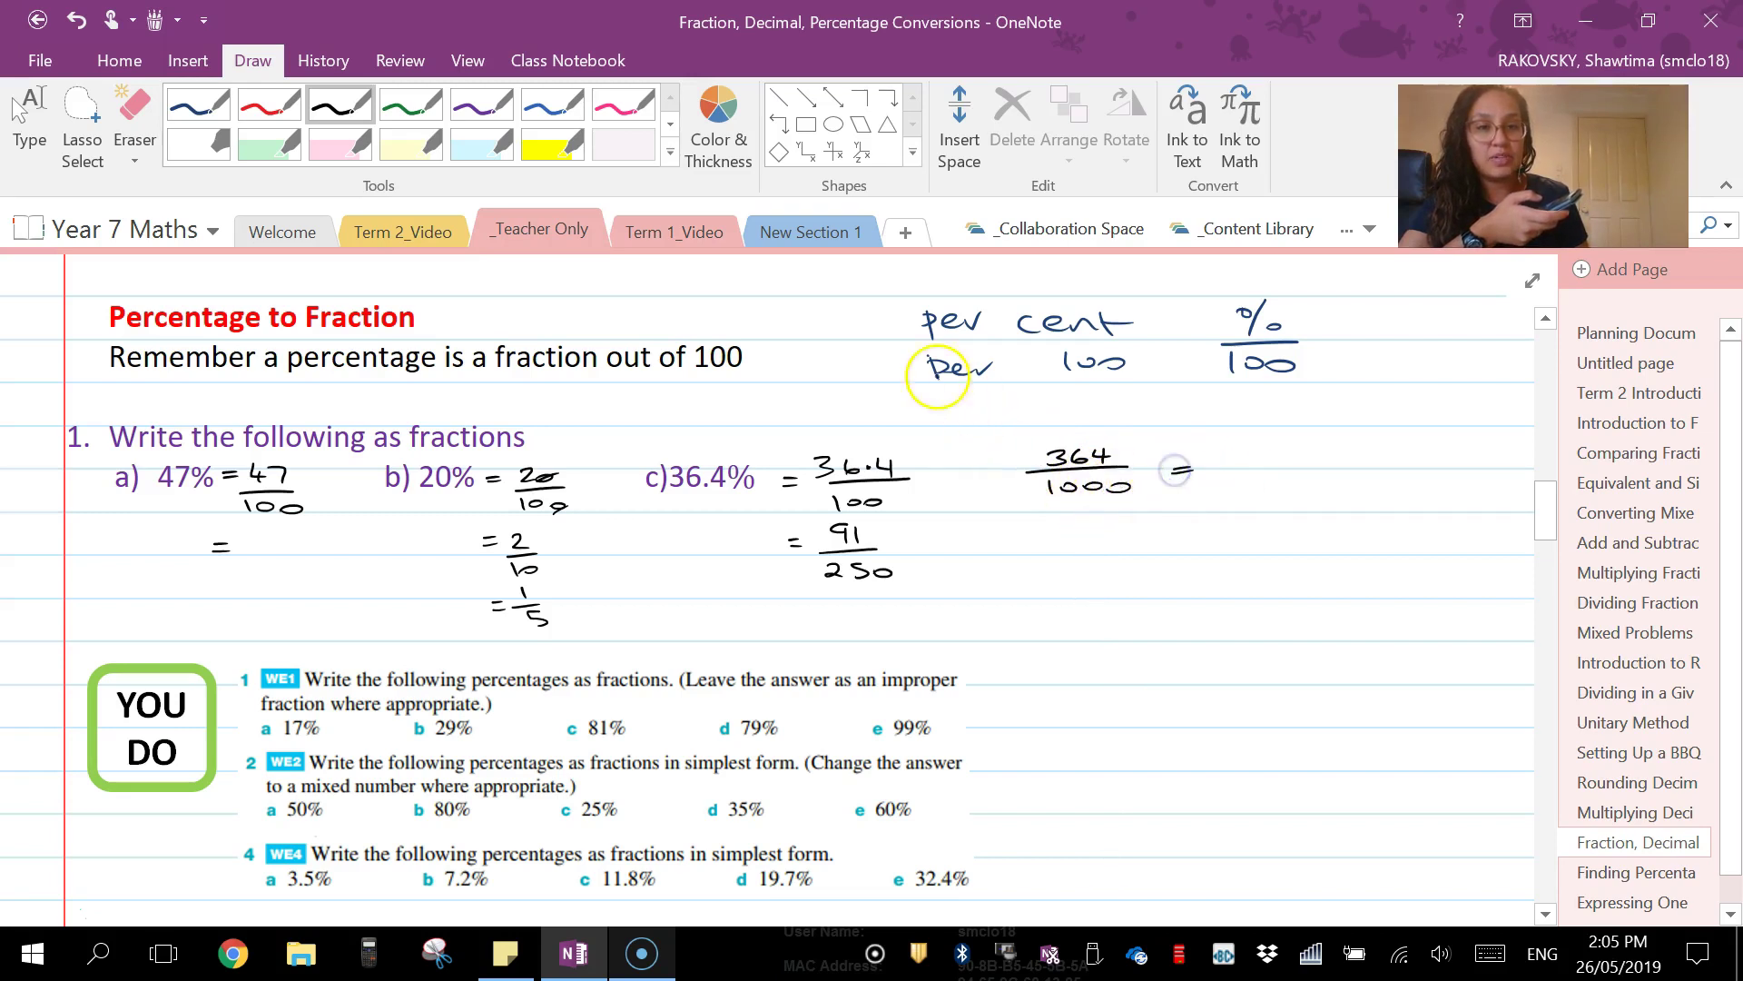
click(269, 105)
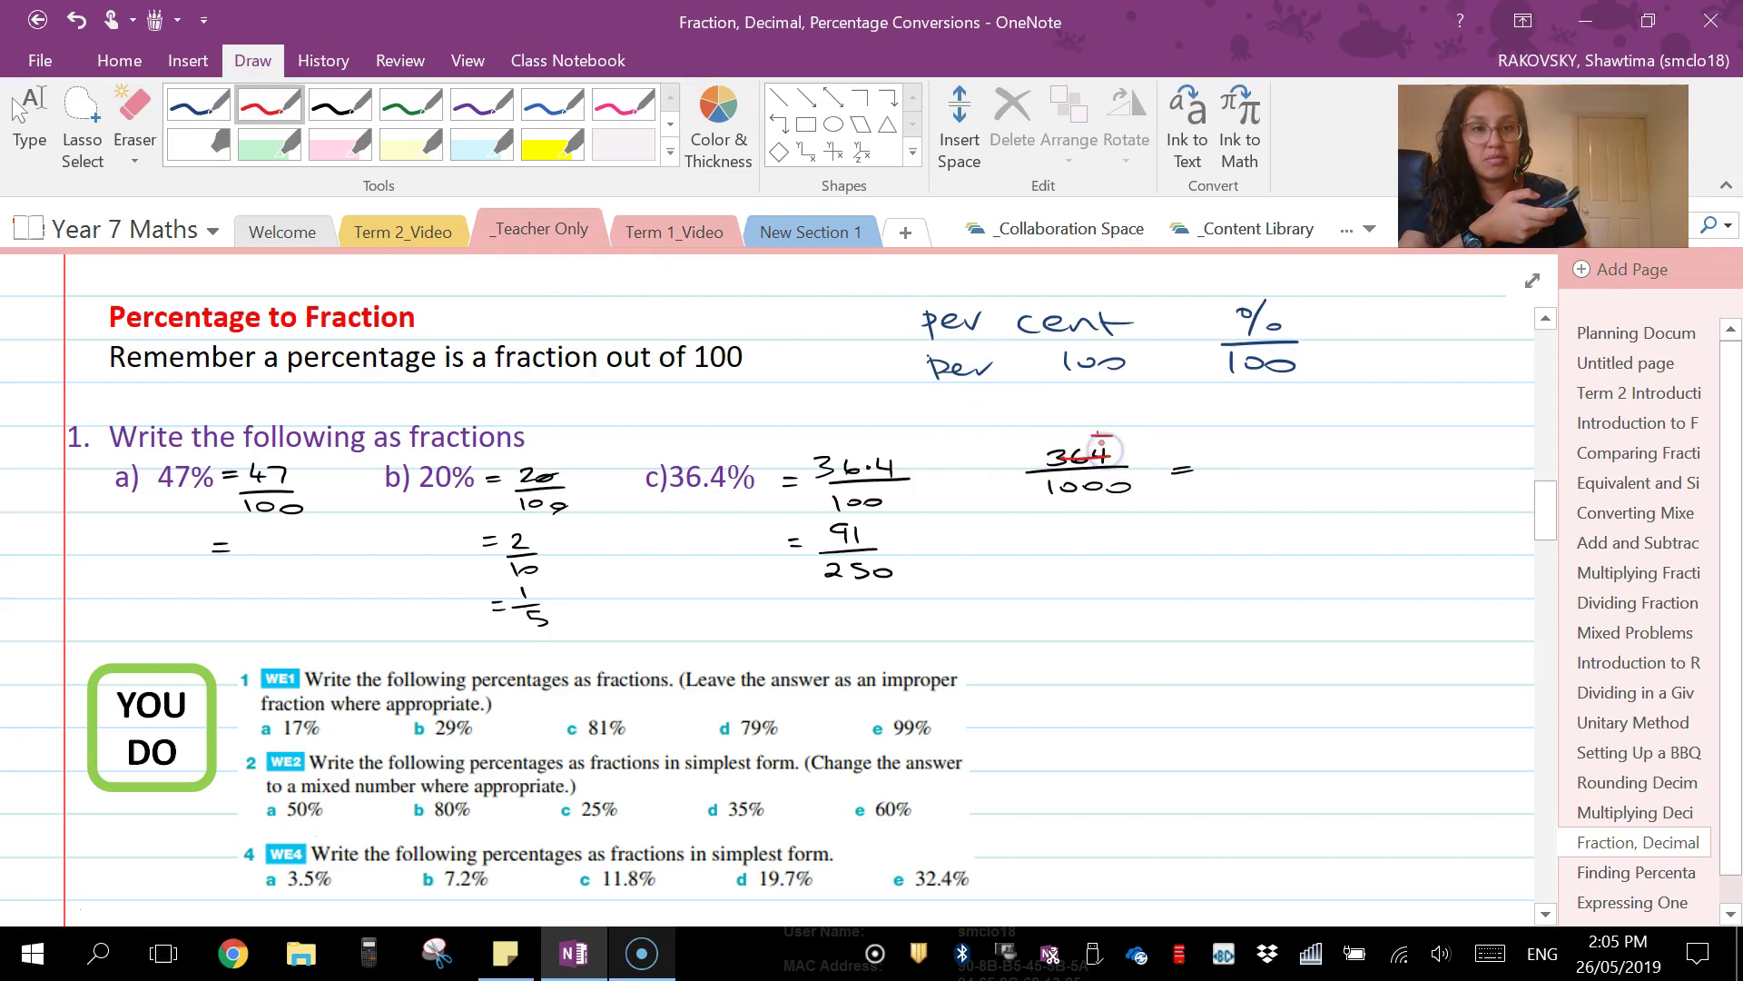
drag(1135, 435, 1129, 449)
mouse_move(1045, 491)
mouse_down()
mouse_move(1135, 479)
mouse_move(1138, 524)
mouse_up()
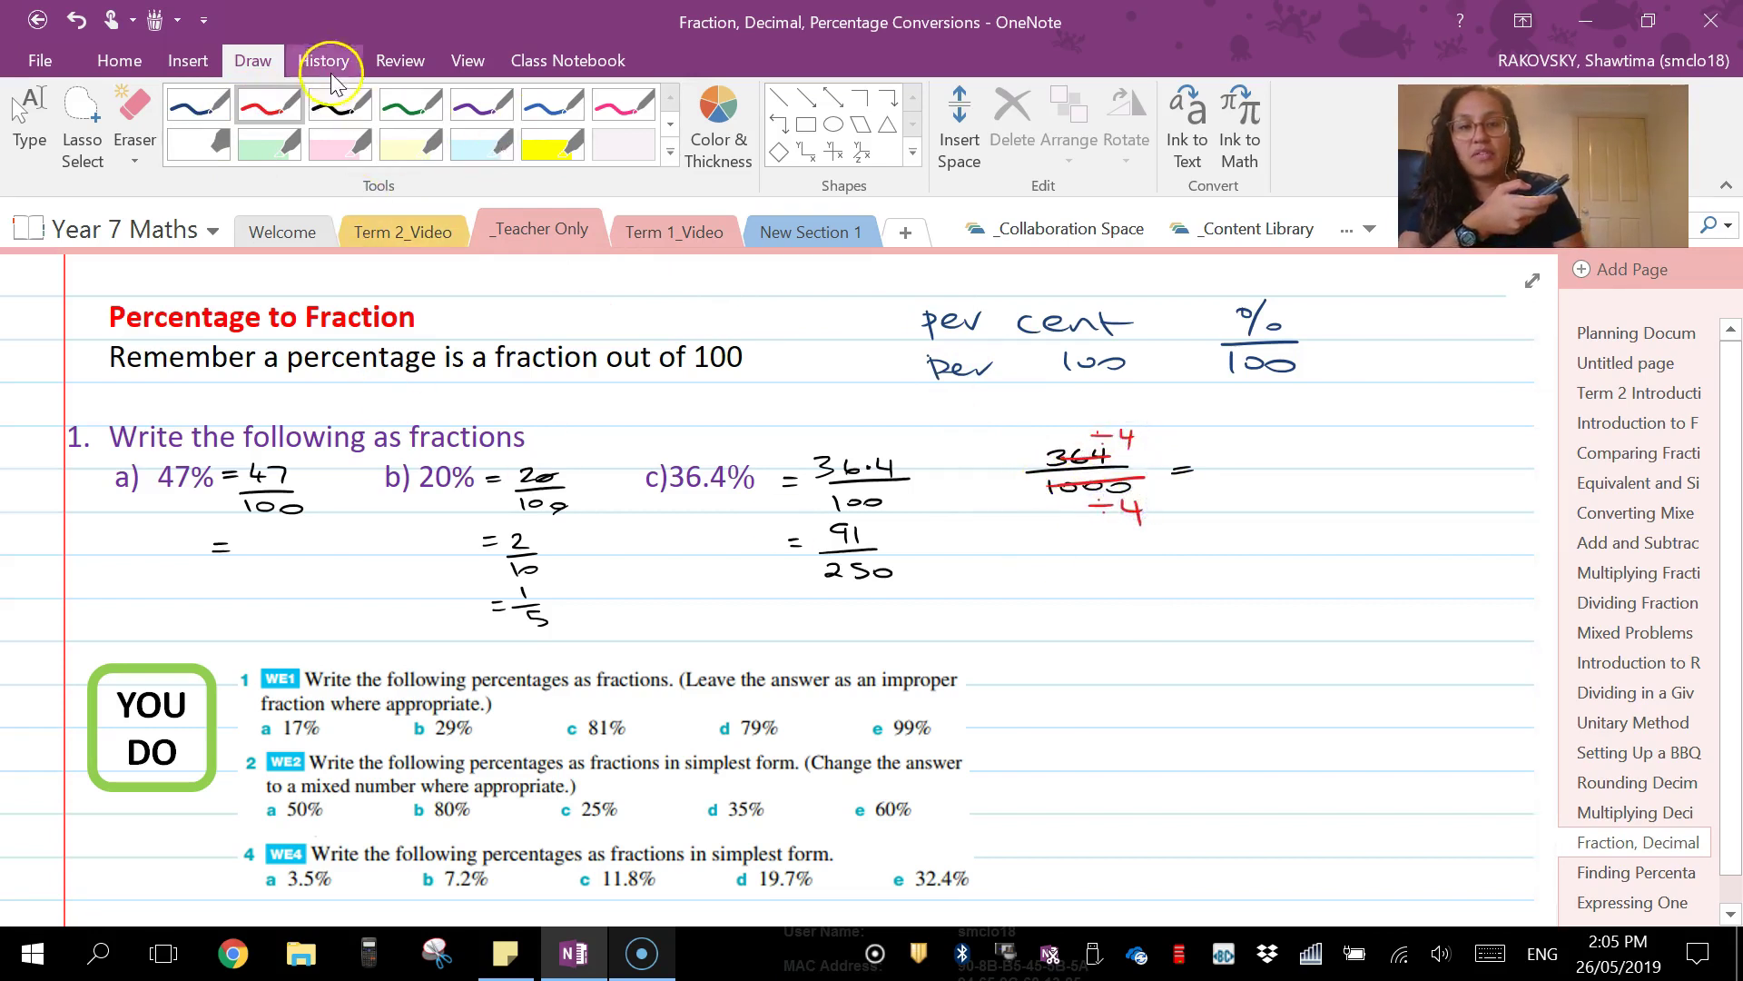
click(198, 104)
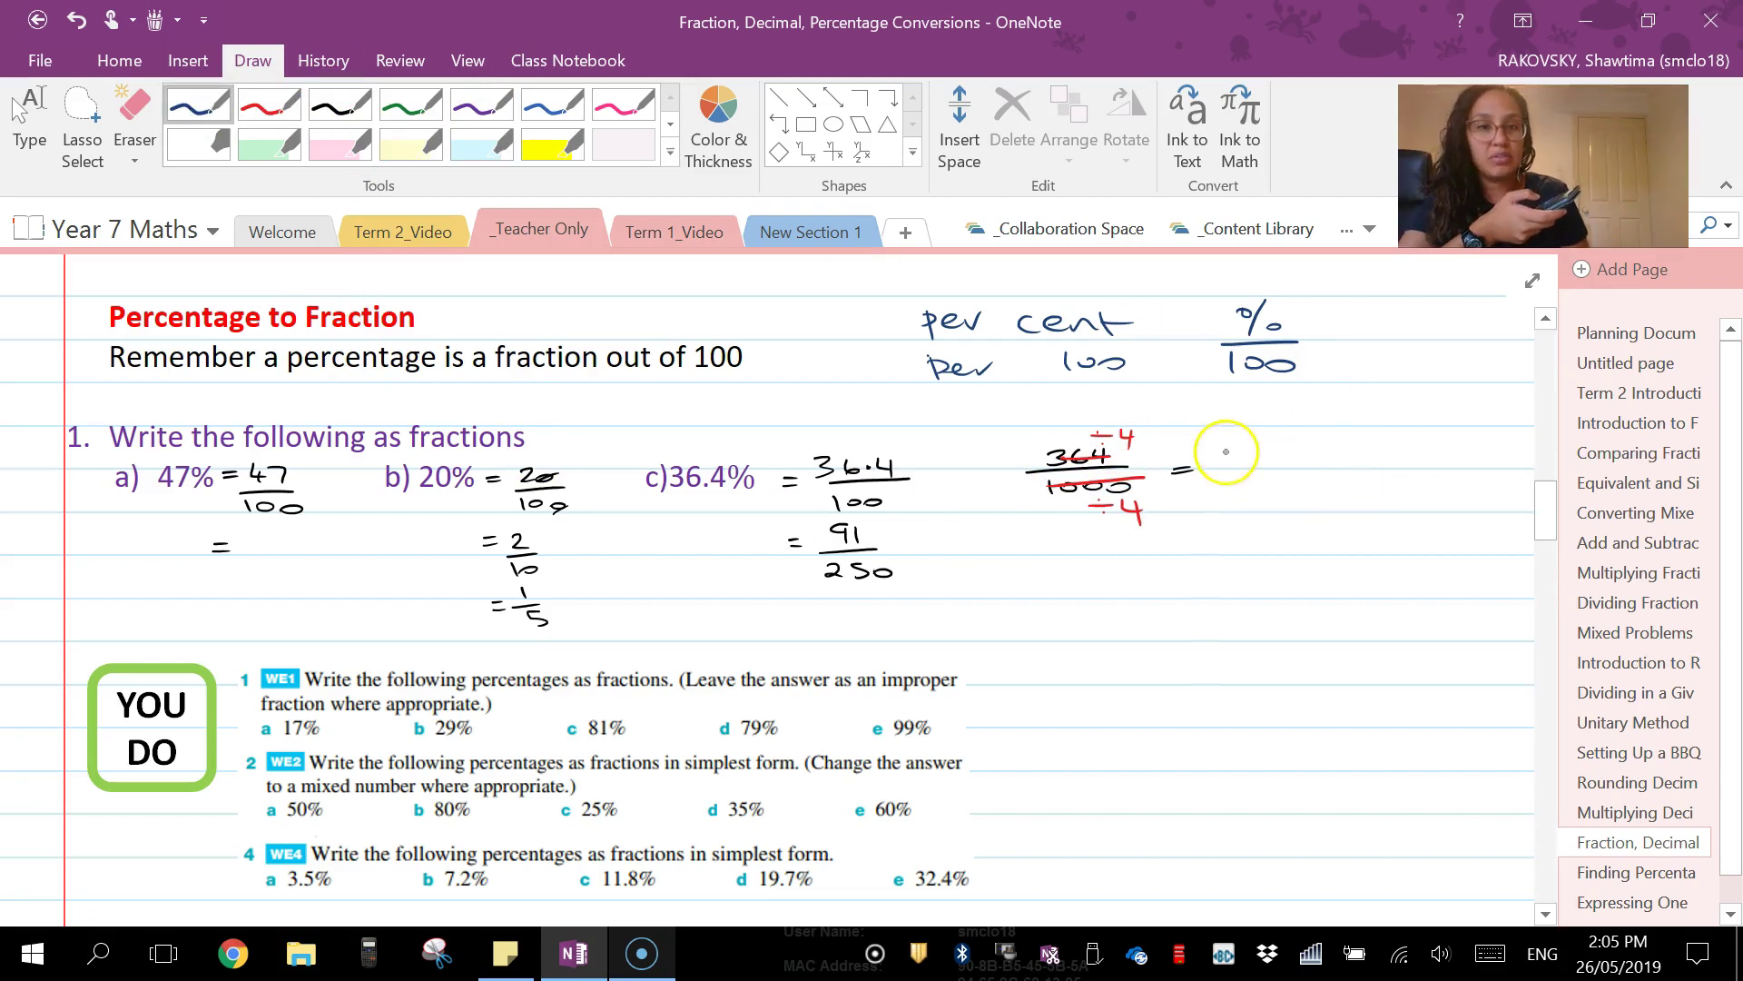
mouse_move(1227, 447)
mouse_down()
mouse_move(1222, 466)
mouse_move(1240, 464)
mouse_up()
mouse_move(1212, 471)
mouse_down()
mouse_move(1261, 470)
mouse_move(1232, 498)
mouse_move(1278, 487)
mouse_up()
scroll(1307, 599, up, 2)
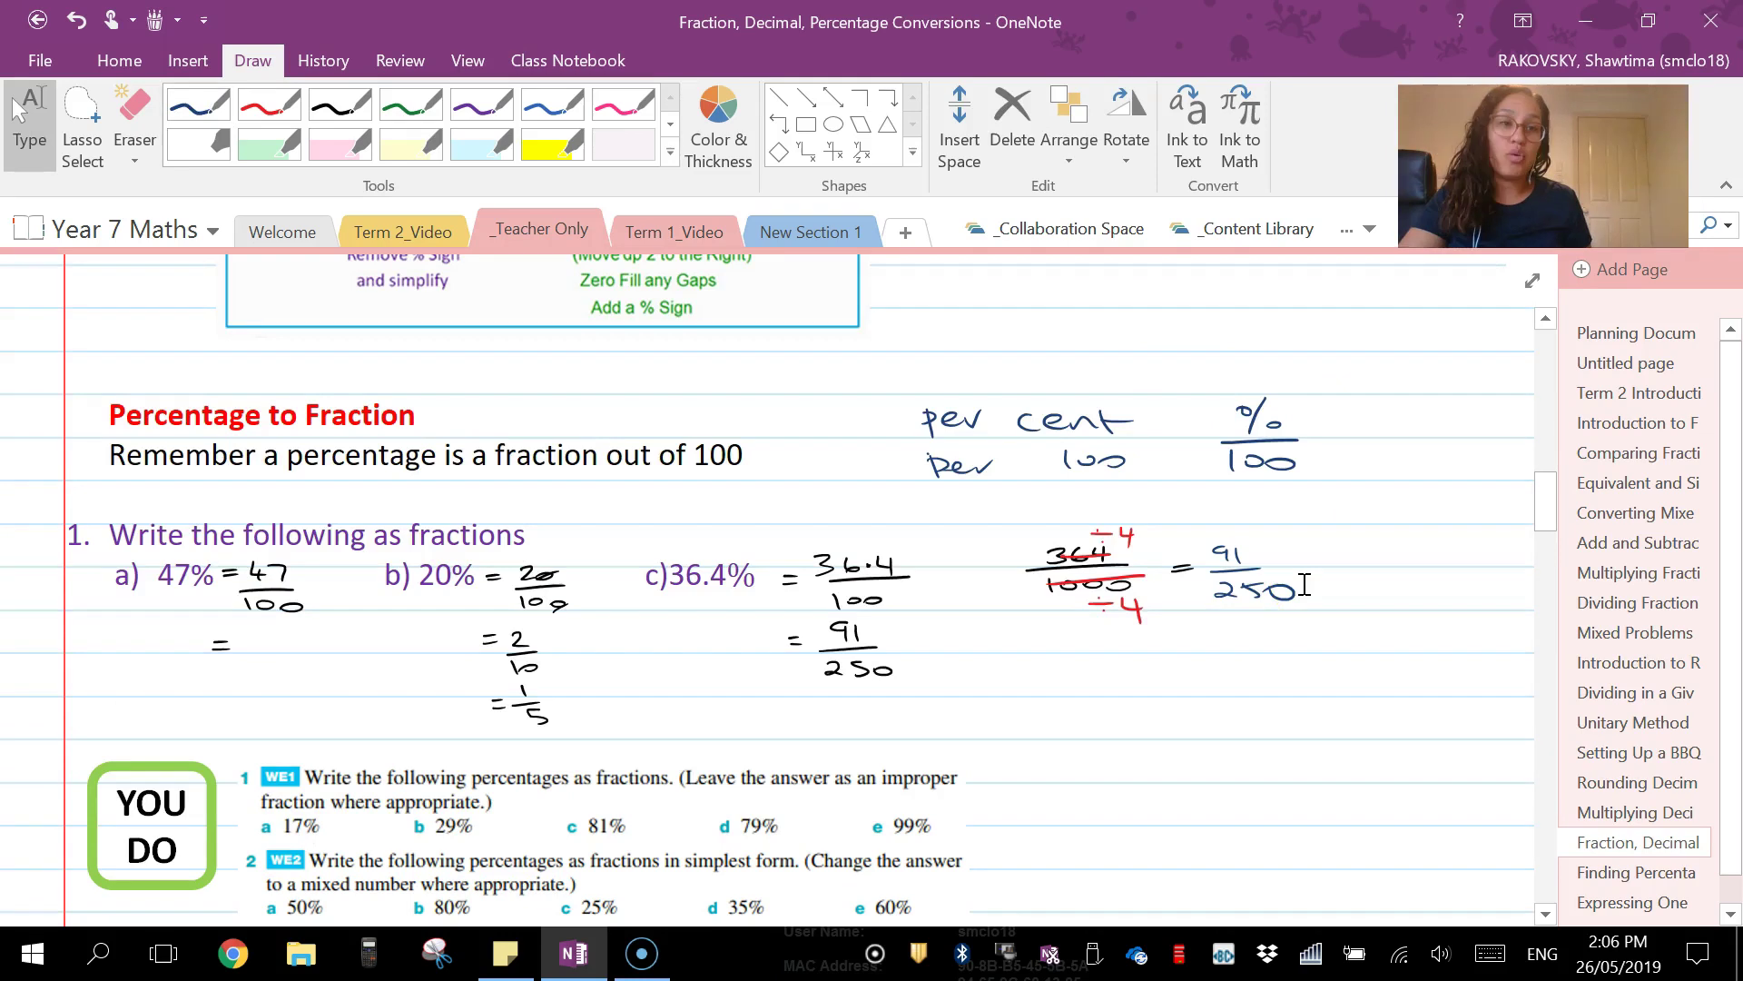
scroll(929, 600, down, 3)
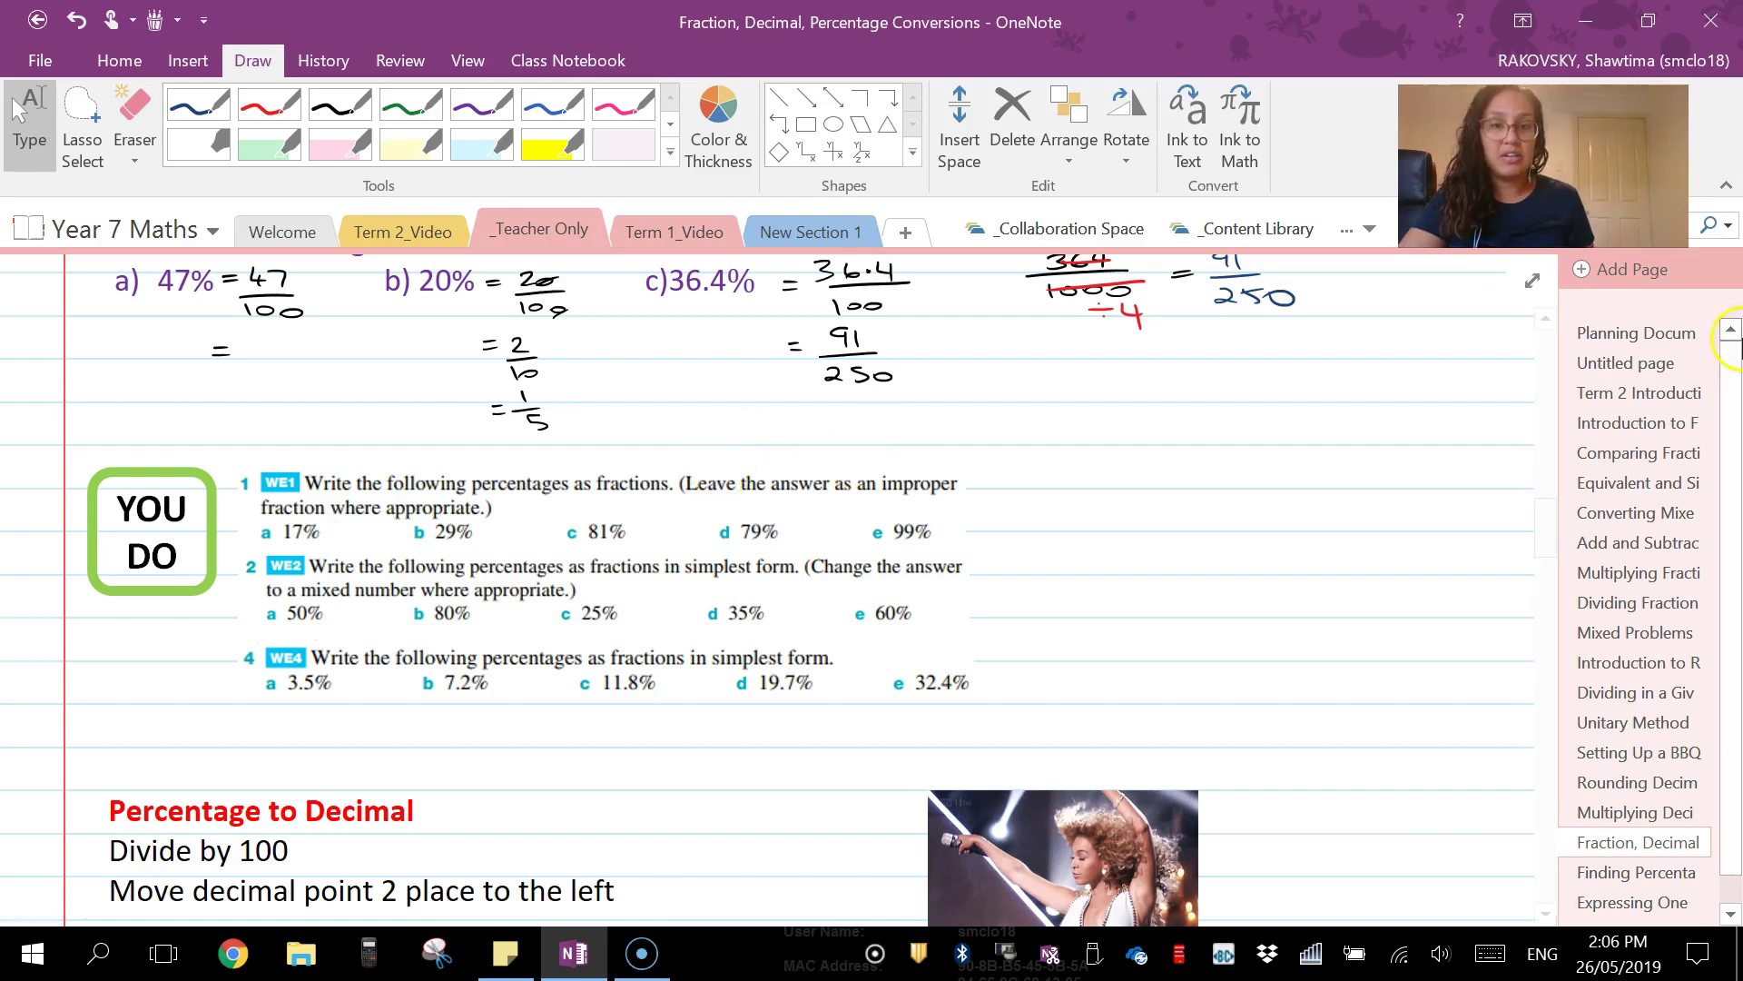
Write 100 in dark-blue ink and draw its first branch, 1 × 100
click(198, 105)
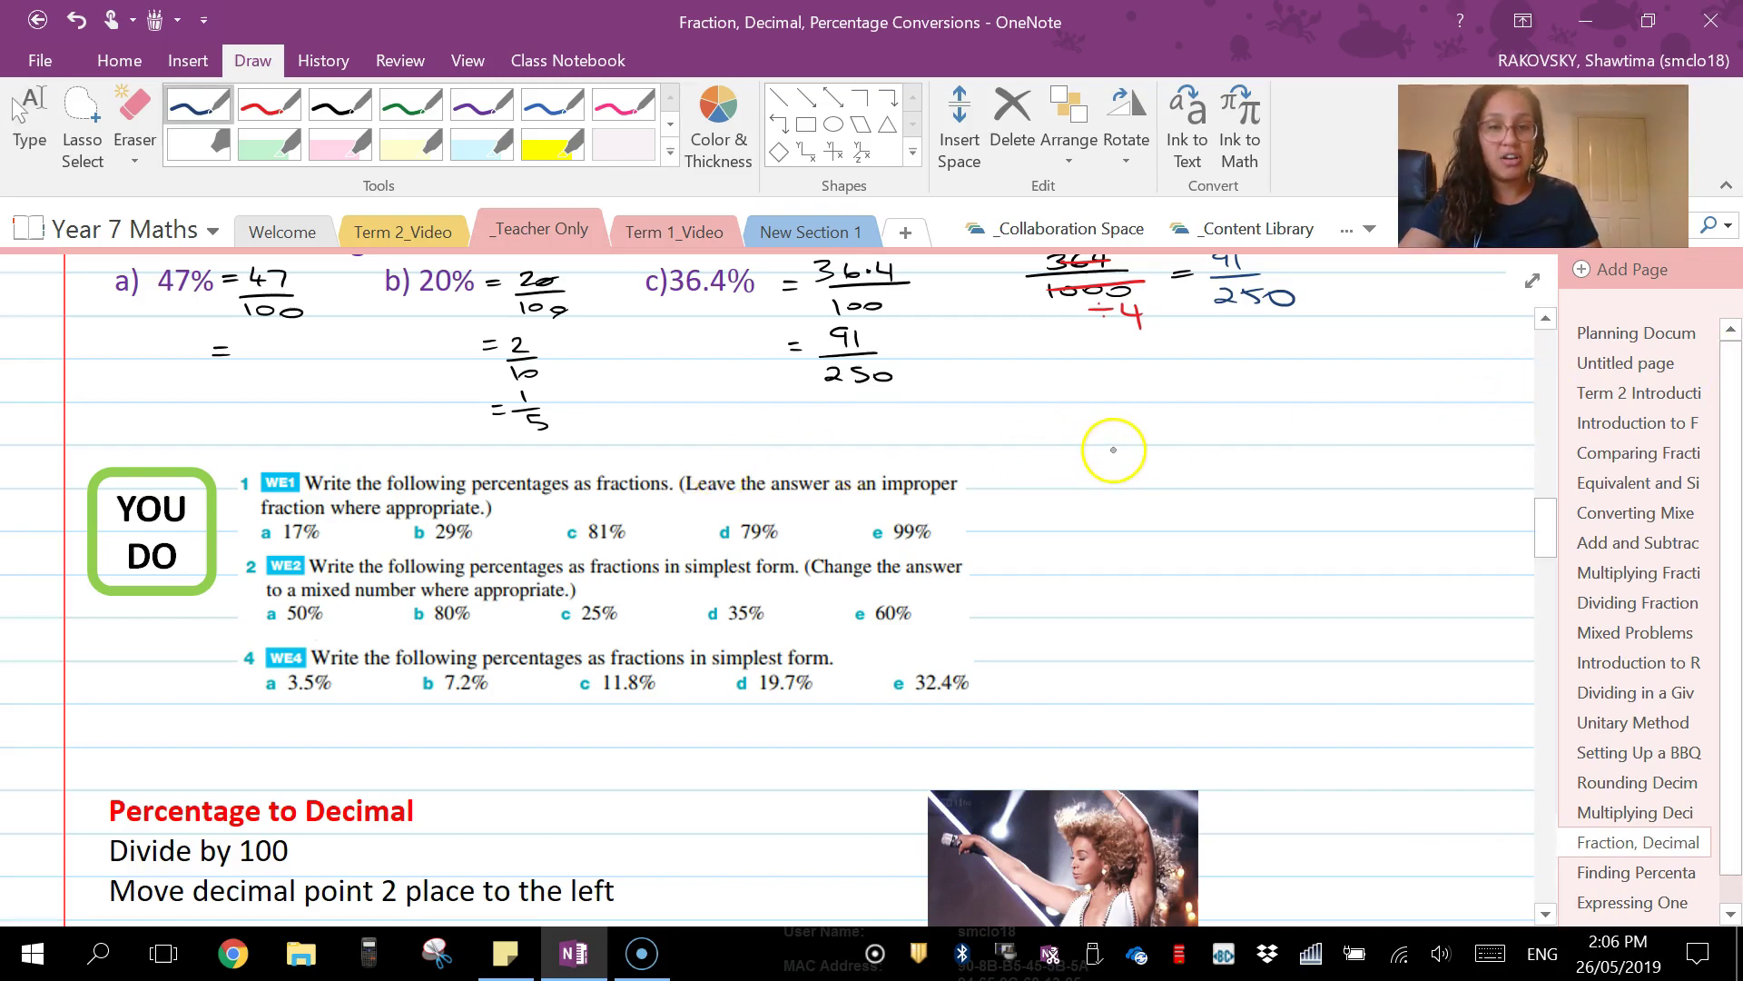
drag(1112, 449, 1117, 473)
key(ctrl+z)
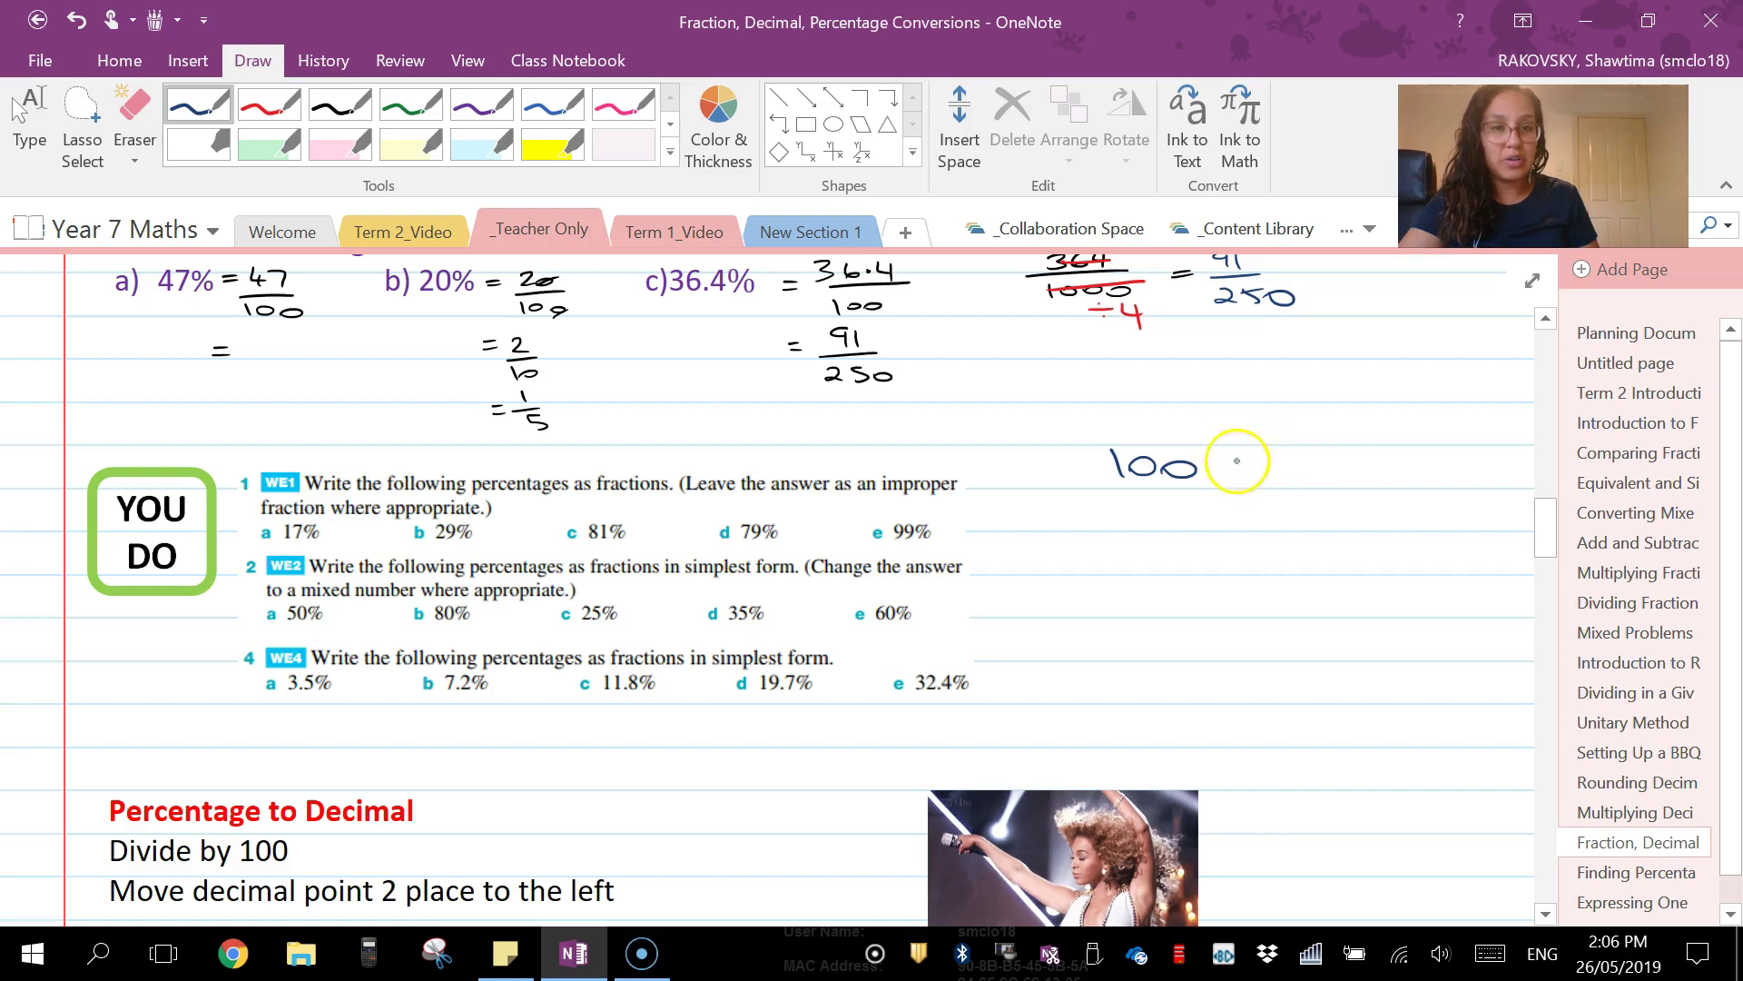
mouse_move(1220, 436)
mouse_down()
mouse_move(1258, 411)
mouse_move(1315, 413)
mouse_move(1288, 414)
mouse_up()
mouse_move(1329, 396)
mouse_down()
mouse_move(1323, 411)
mouse_move(1370, 405)
mouse_up()
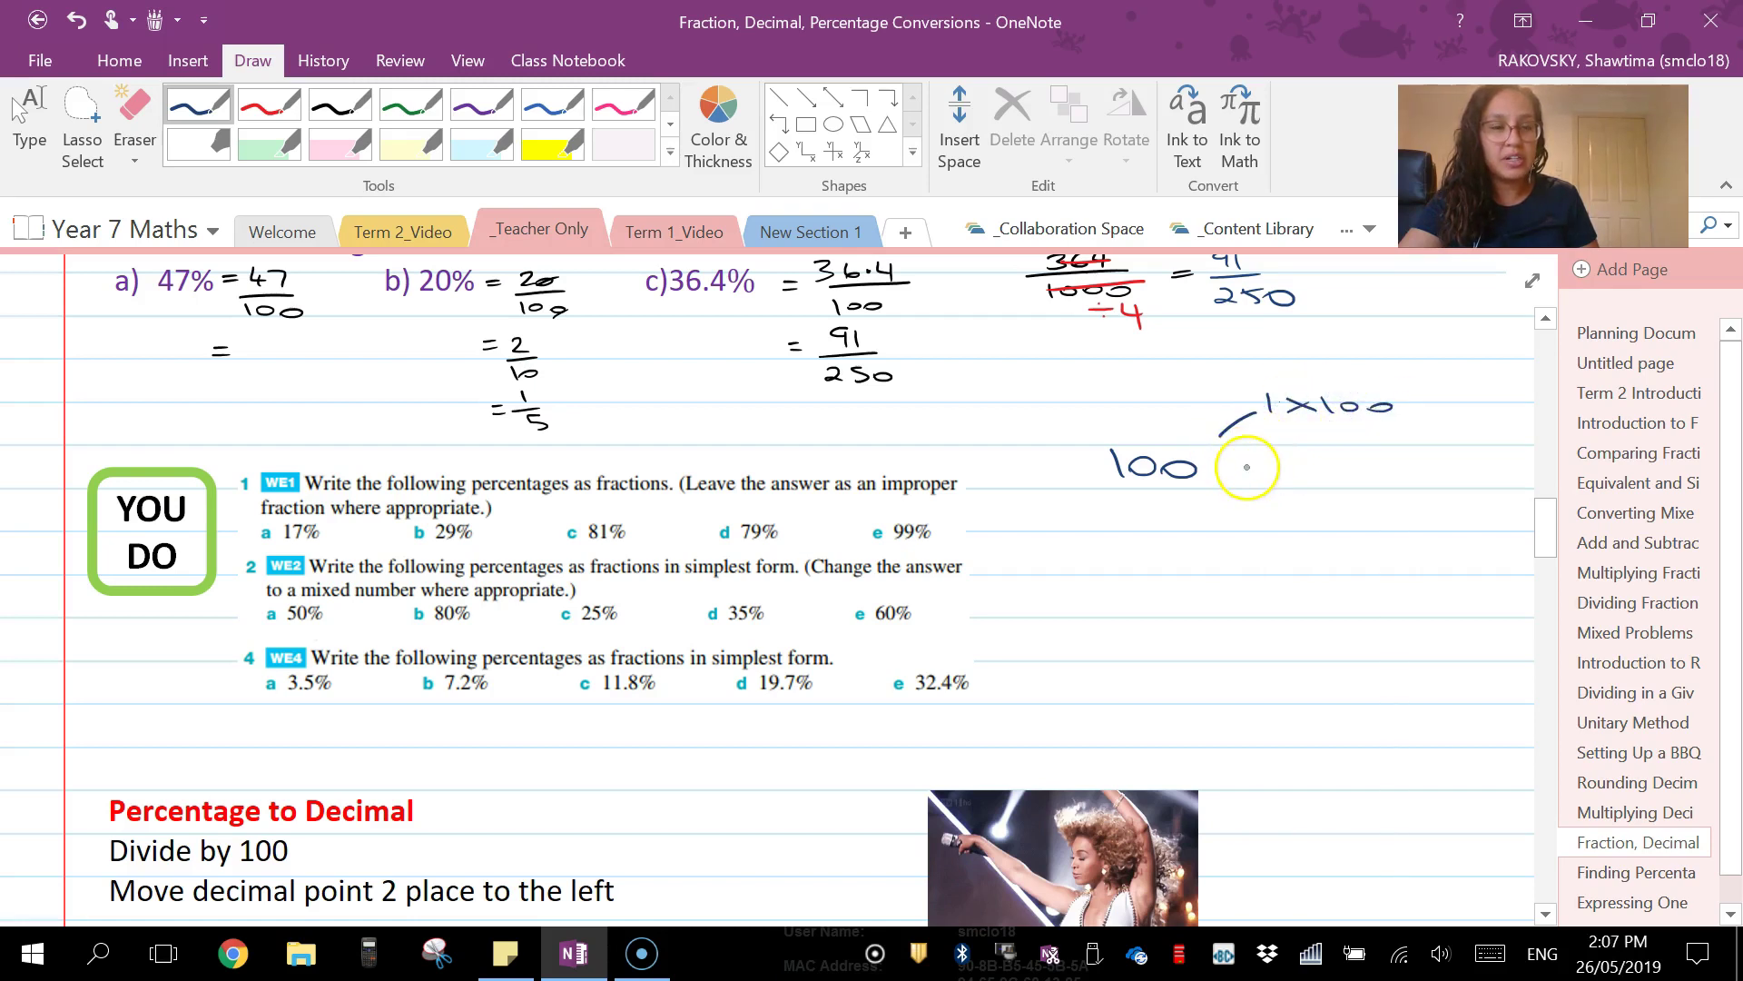
Add factor-tree branches for 2 × 50, 4 × 25, 5 × 20 and 10
drag(1217, 461, 1251, 448)
drag(1279, 445, 1298, 460)
drag(1307, 449, 1324, 453)
drag(1324, 438, 1307, 452)
mouse_move(1352, 436)
mouse_down()
mouse_move(1349, 452)
mouse_move(1388, 447)
mouse_up()
mouse_move(1218, 490)
mouse_down()
mouse_move(1397, 488)
mouse_move(1267, 527)
mouse_move(1406, 527)
mouse_up()
drag(1215, 535, 1327, 570)
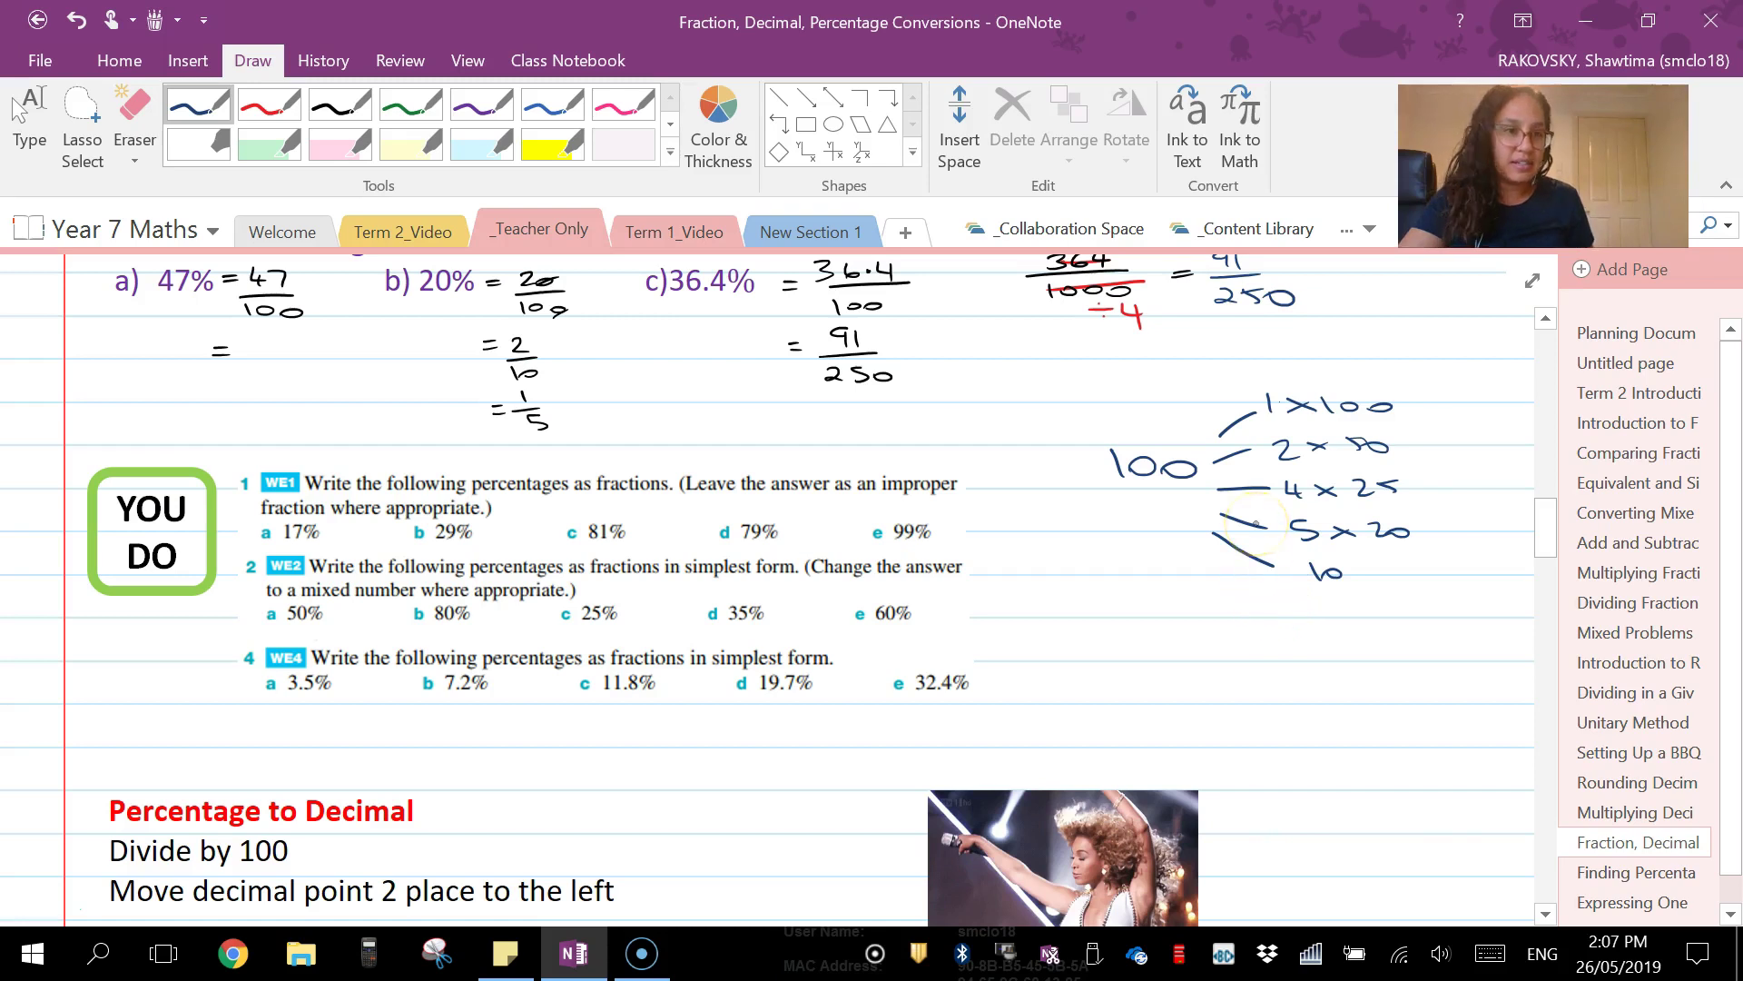
click(29, 127)
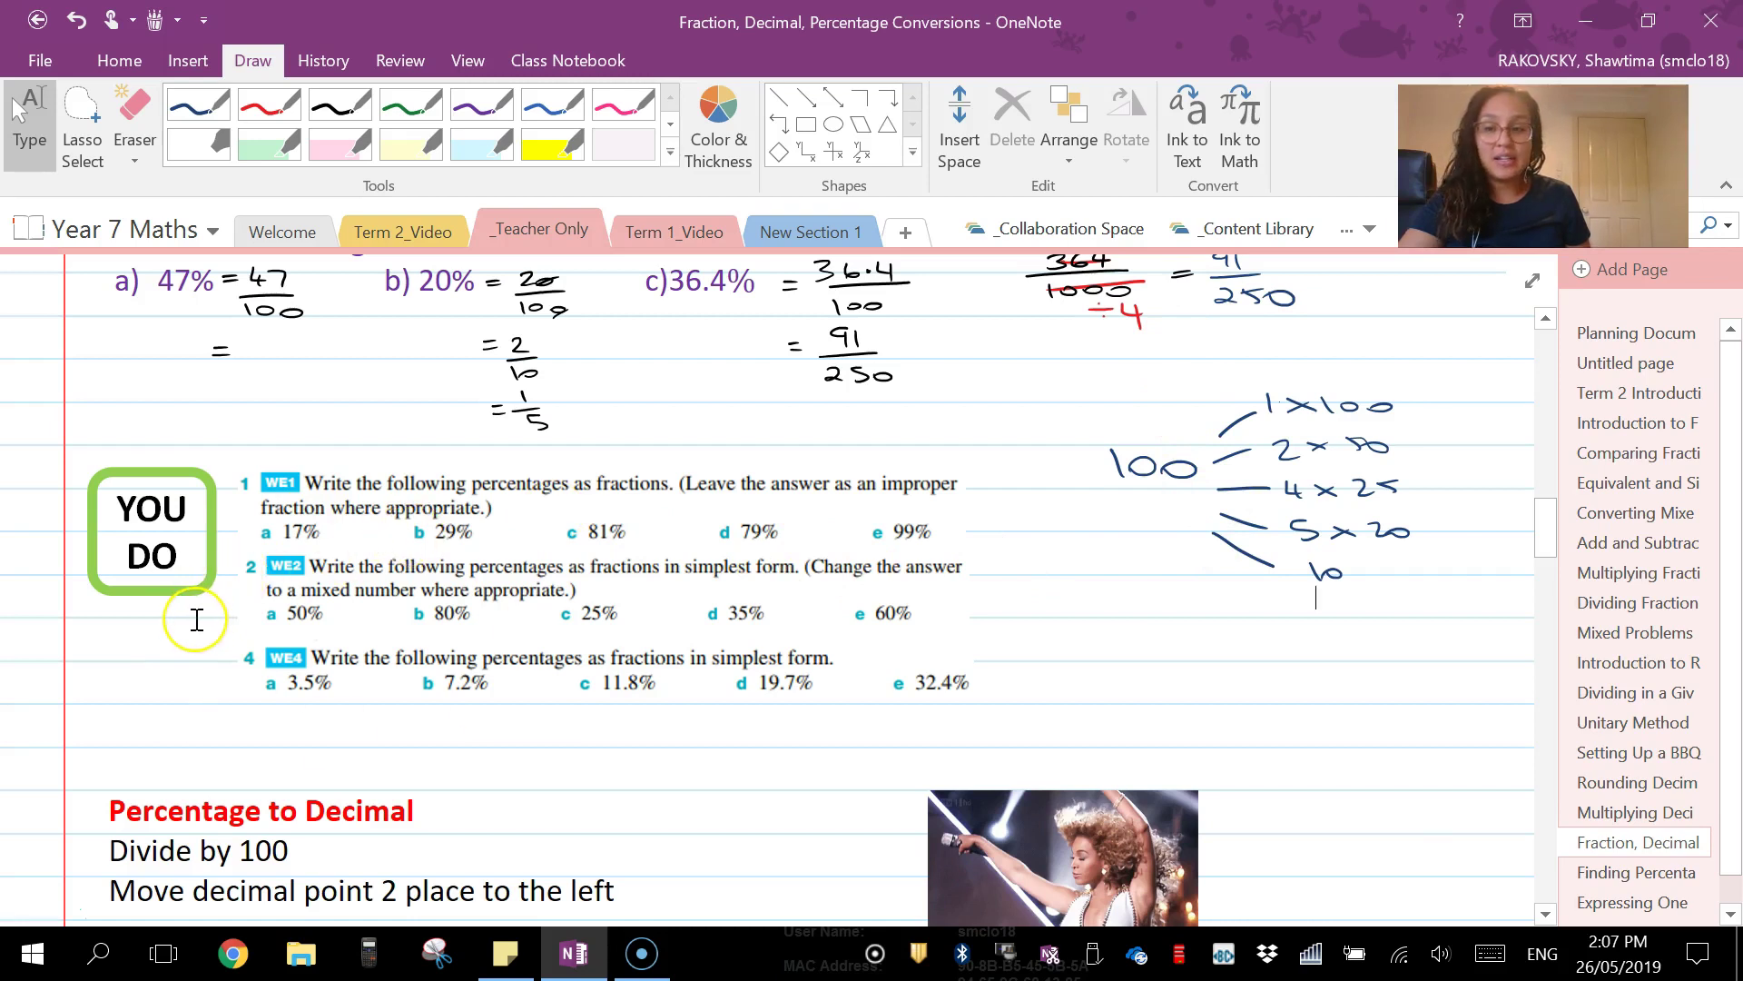
Scroll down to the Percentage to Decimal section with the 47%, 2% and 36.4% exercises
scroll(196, 619, down, 5)
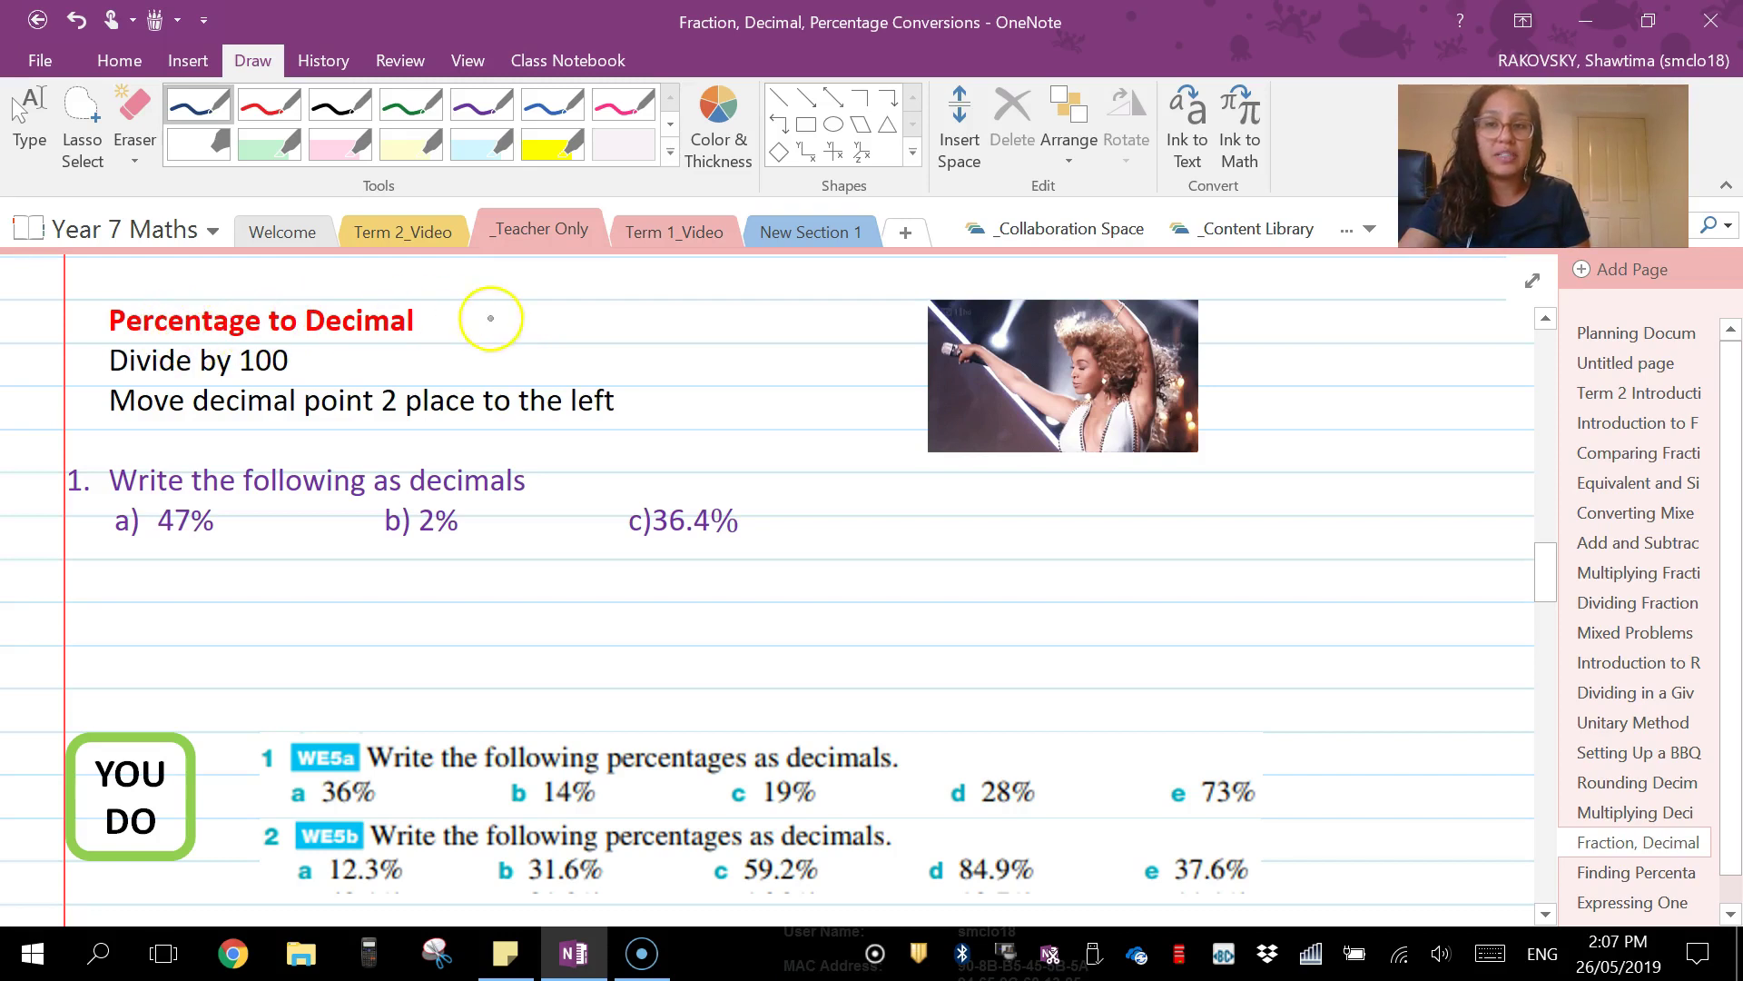
Handwrite 10% ÷ 100 = 10/100 in blue ink
mouse_move(527, 308)
mouse_down()
mouse_move(529, 335)
mouse_move(549, 317)
mouse_move(596, 334)
mouse_up()
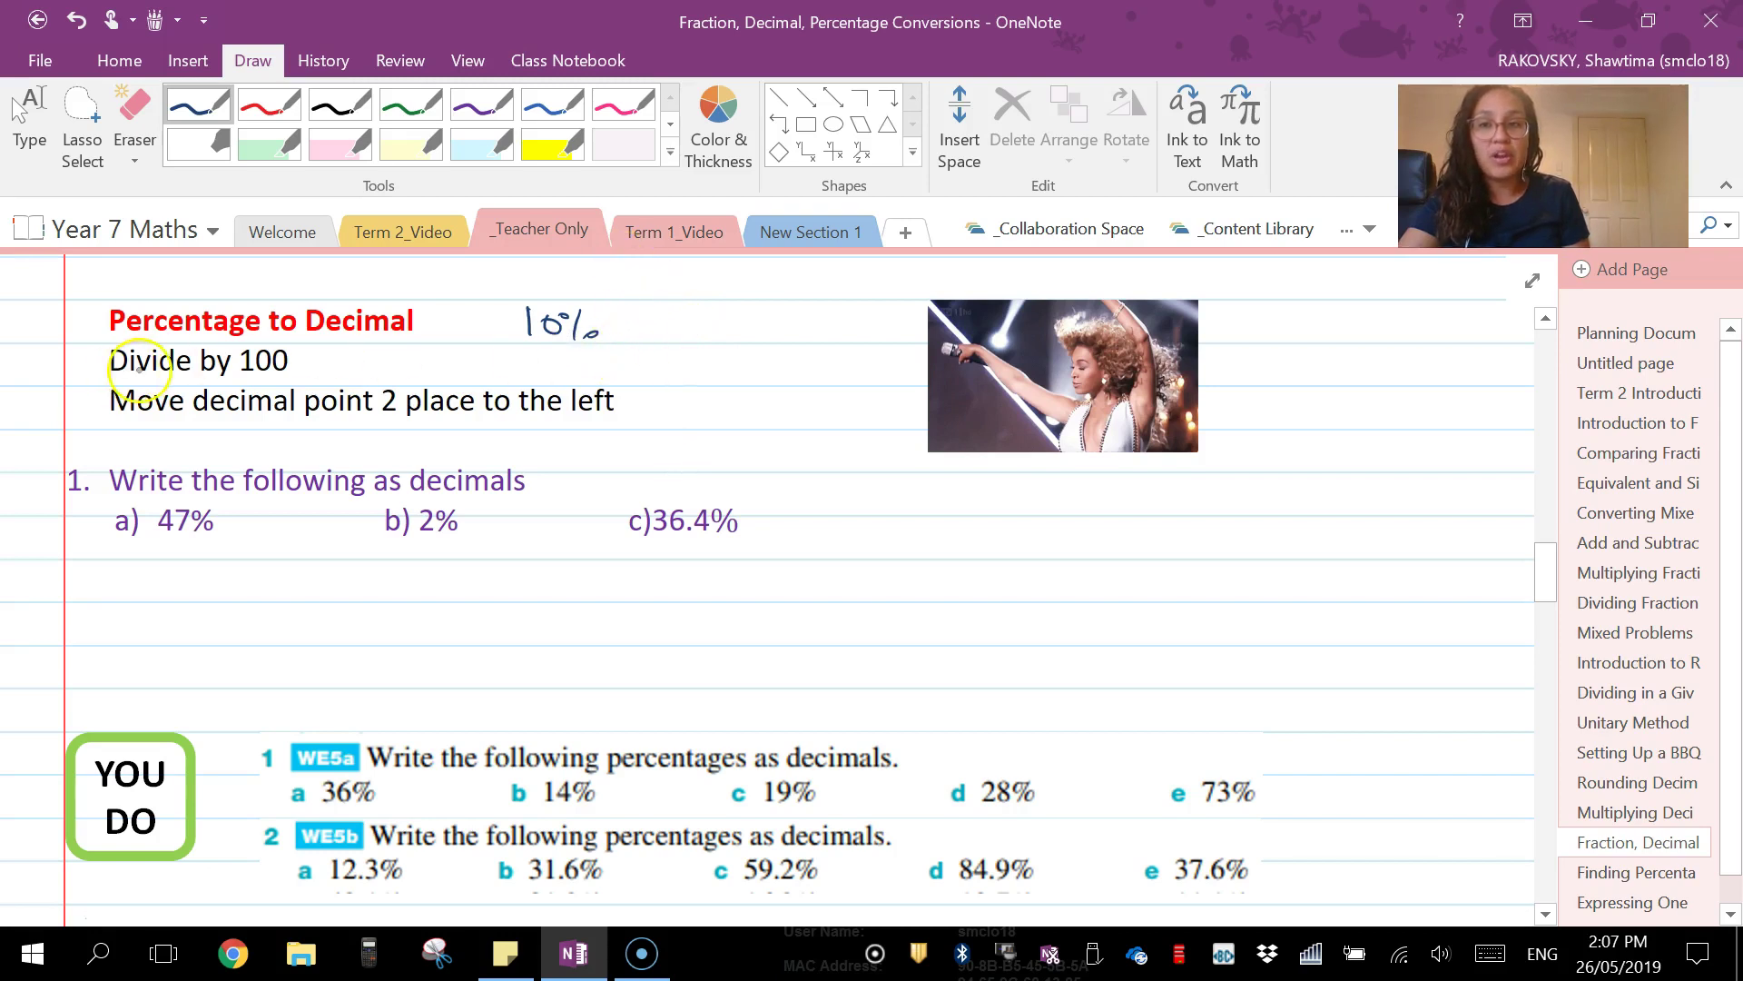
drag(636, 328, 672, 337)
click(636, 322)
click(637, 337)
mouse_move(692, 324)
mouse_down()
mouse_move(808, 317)
mouse_move(823, 335)
mouse_up()
mouse_move(775, 347)
mouse_down()
mouse_move(776, 363)
mouse_move(828, 358)
mouse_up()
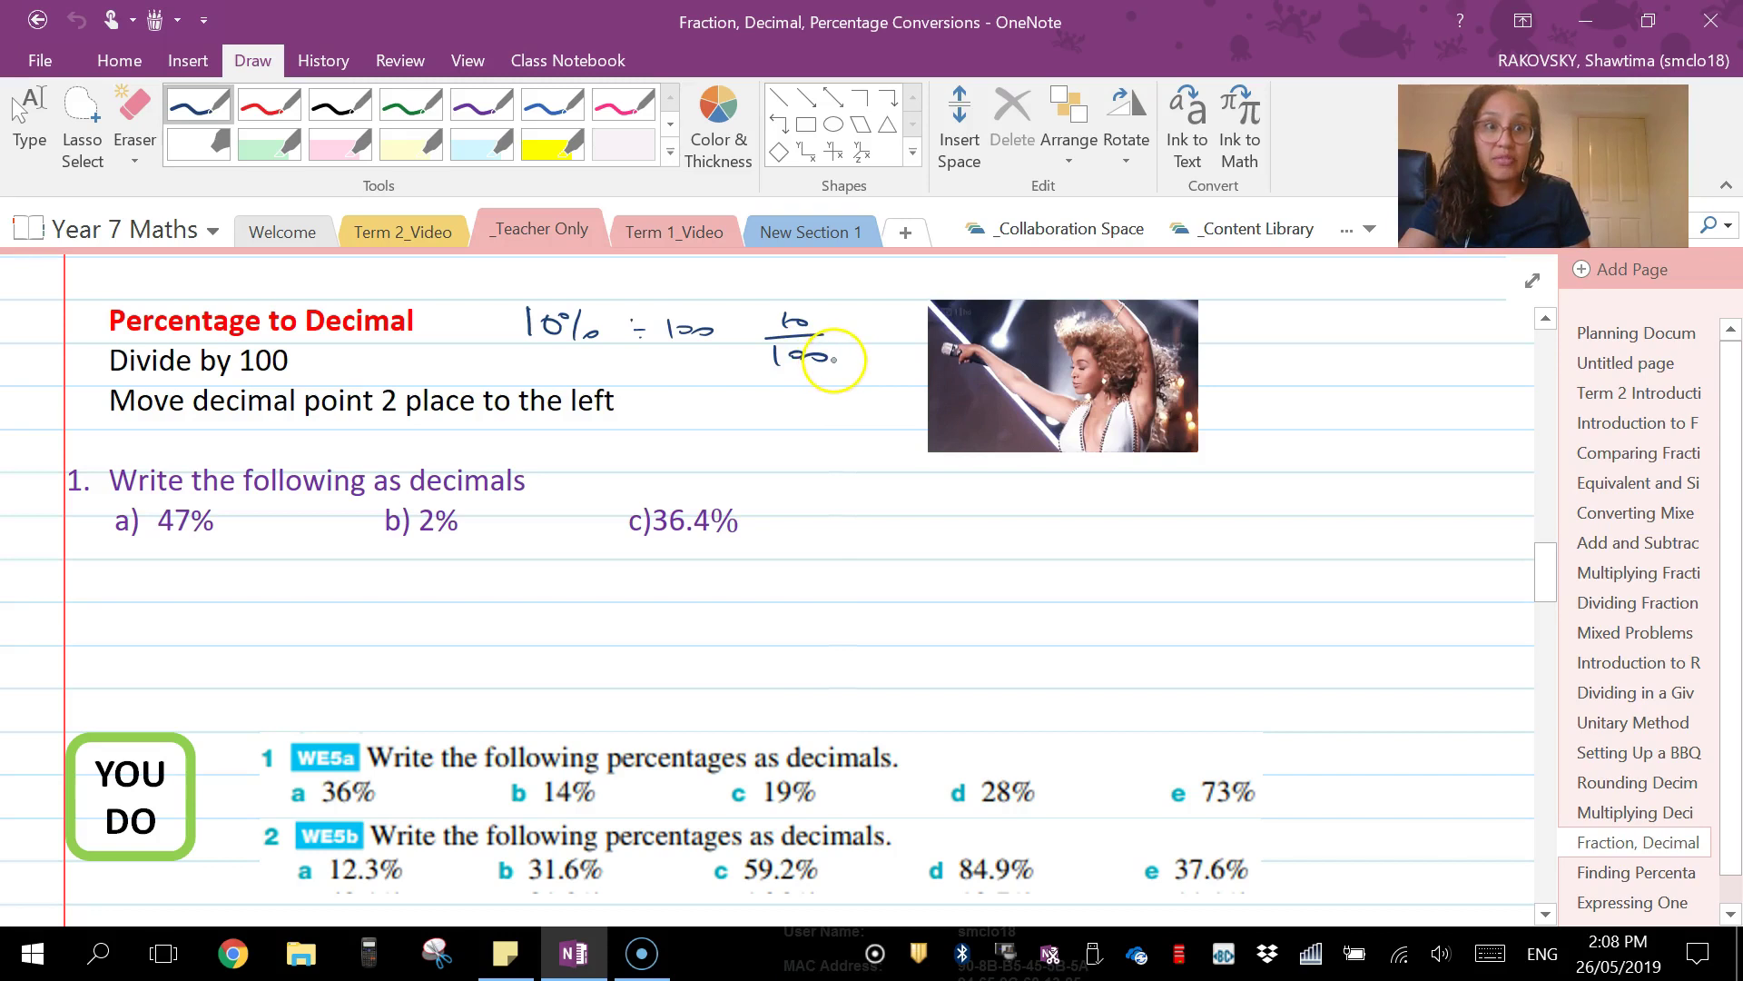
In red ink, cancel the zero in 10/100 and complete the result 0.1
click(269, 105)
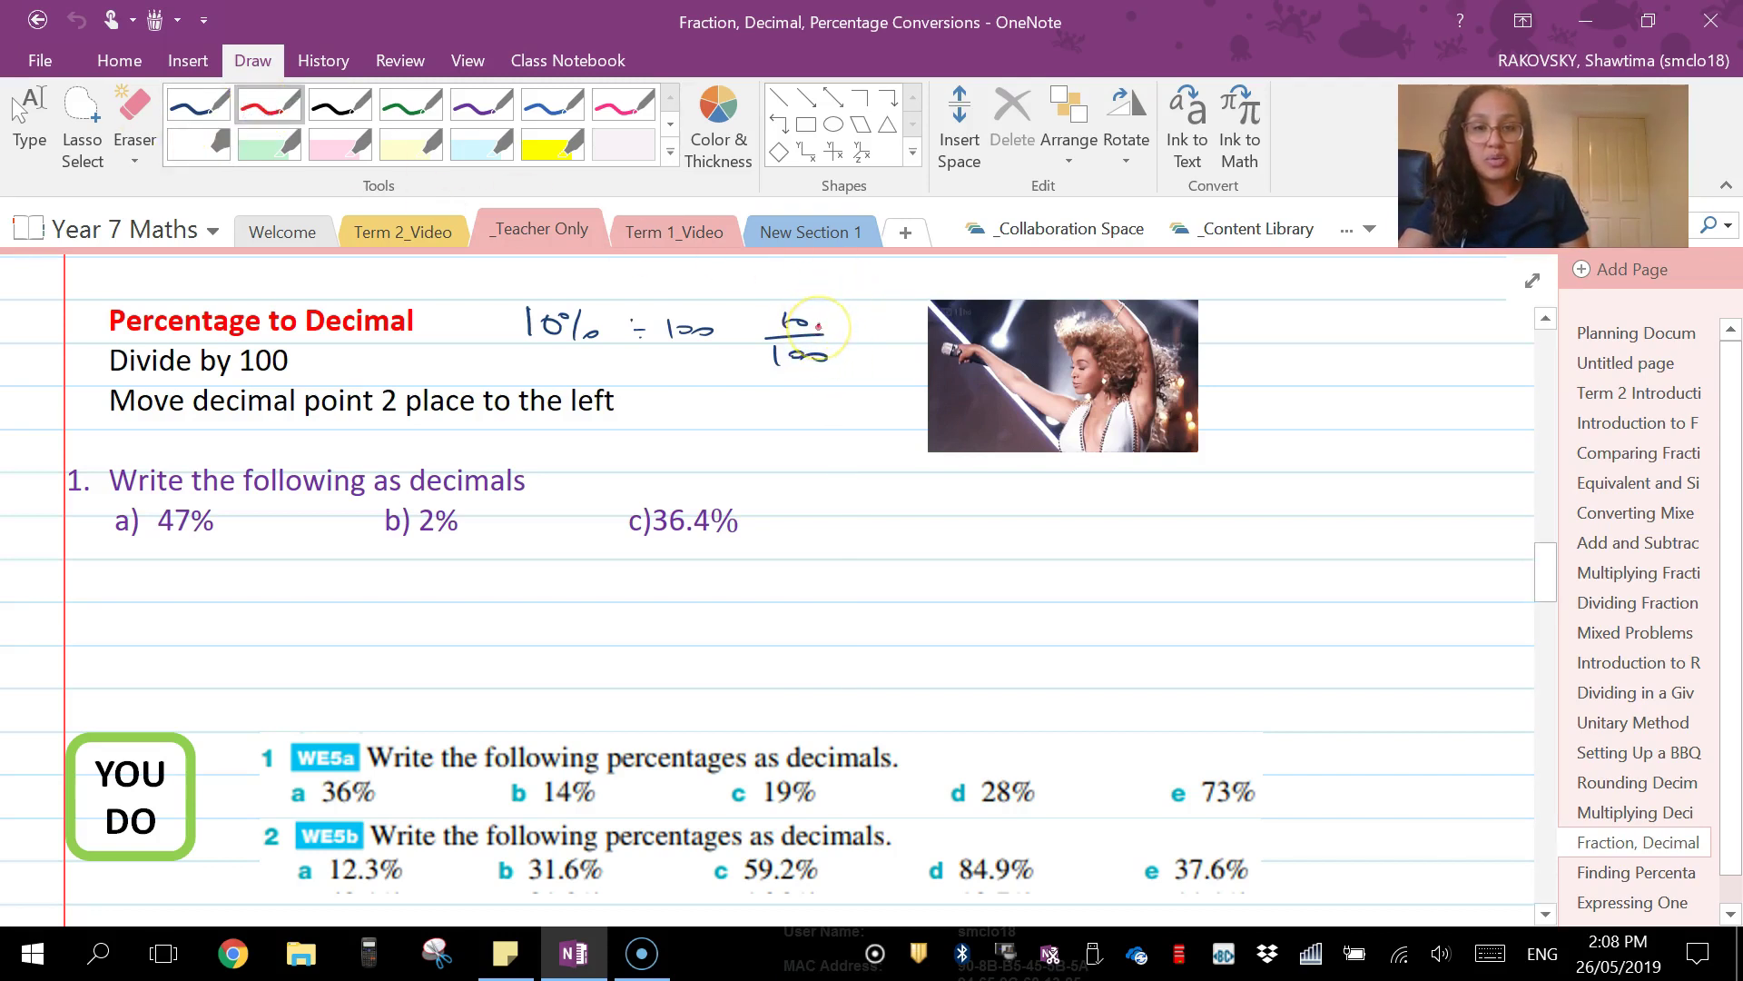
mouse_move(784, 305)
mouse_down()
mouse_move(806, 308)
mouse_move(769, 325)
mouse_up()
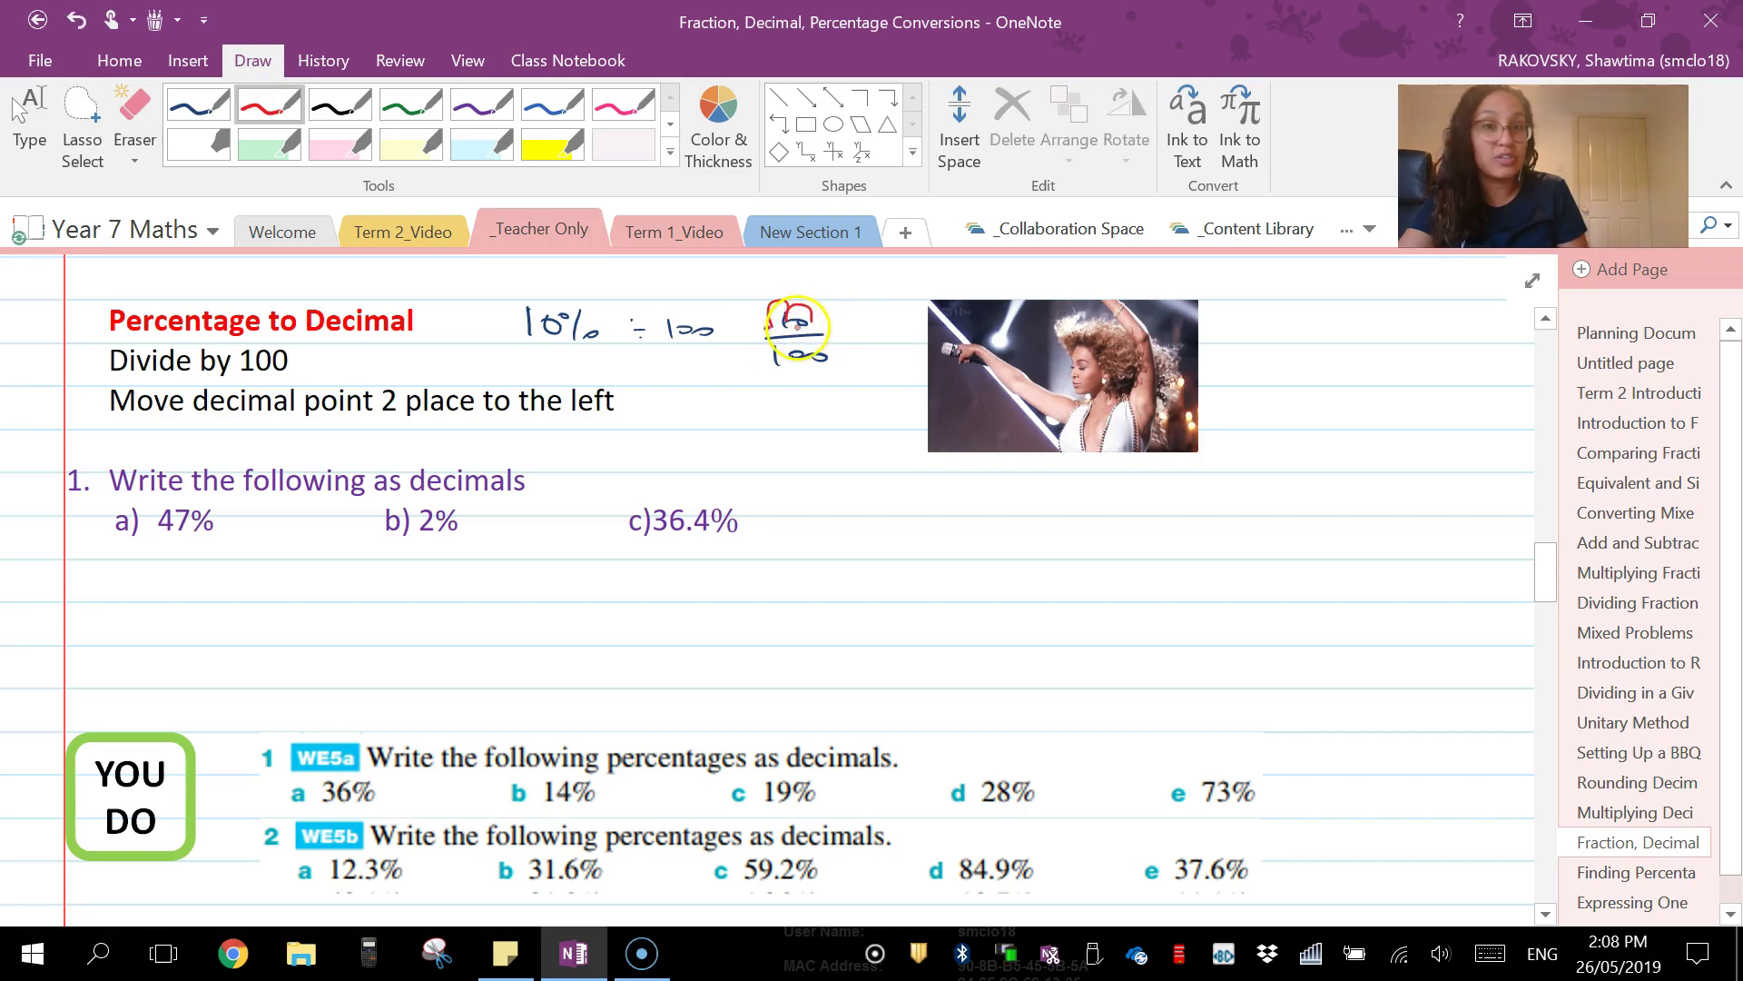
click(854, 325)
drag(876, 314, 877, 332)
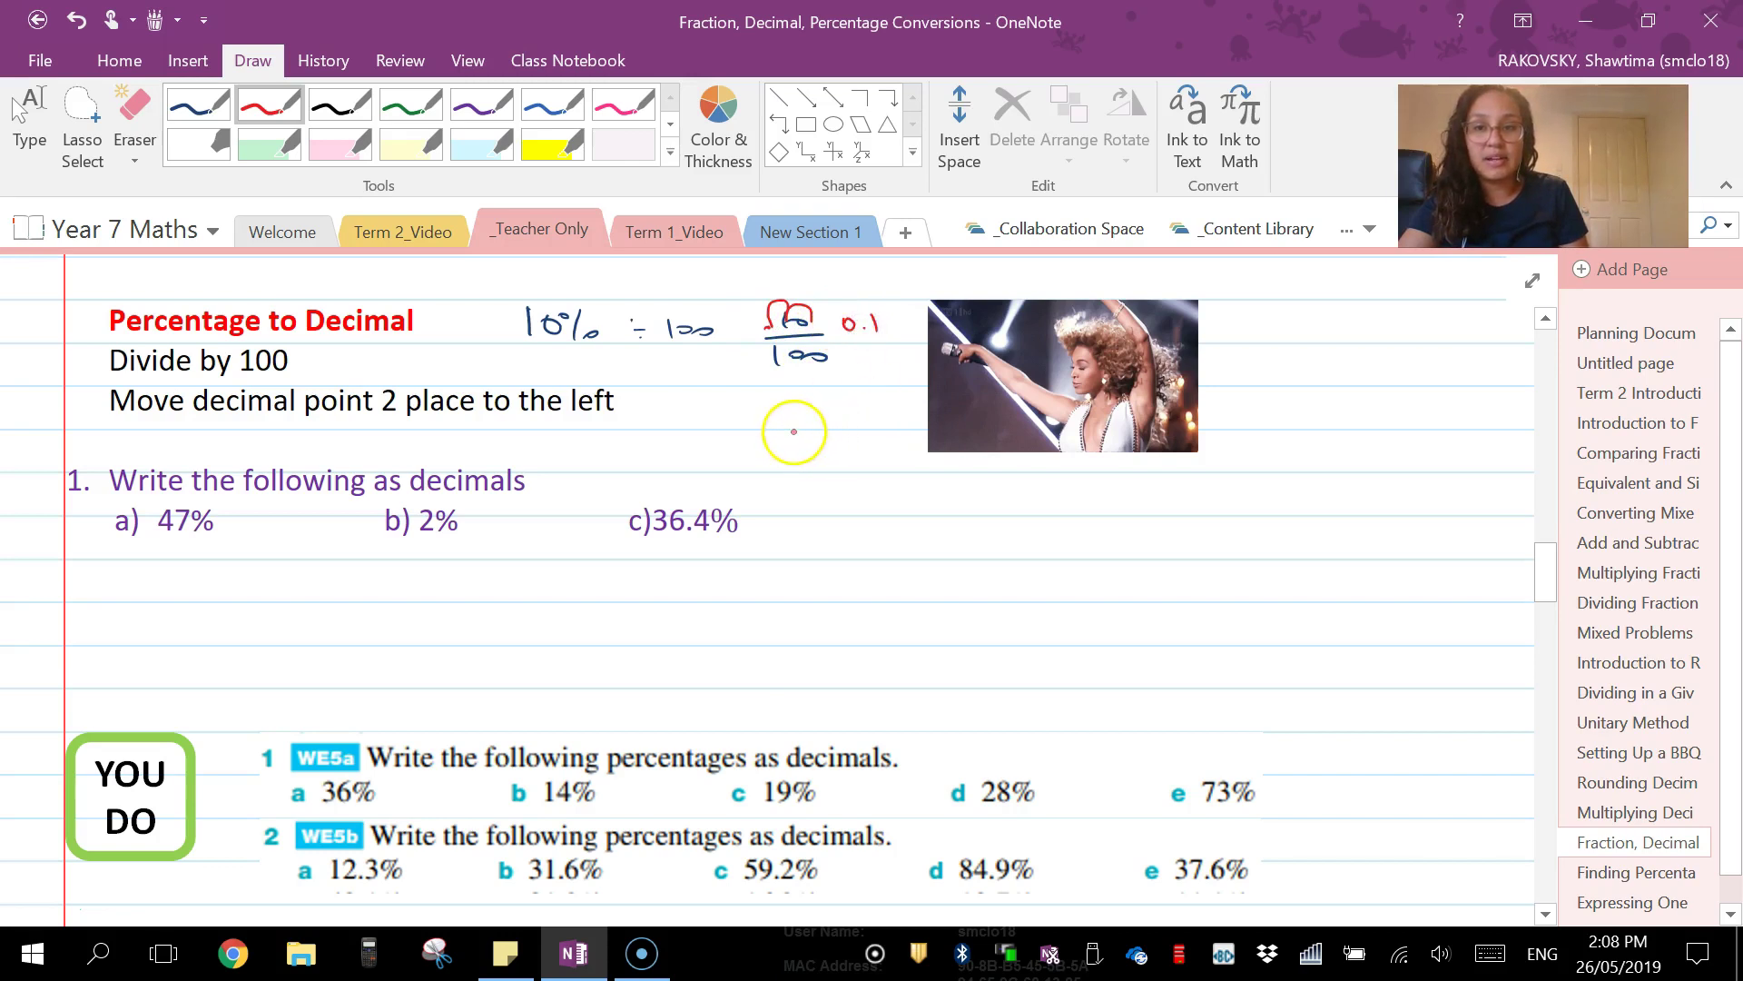
Underline the decimal-point rule, add a red 10/100 = 0.1 working and an 'S⇔D button' note
drag(156, 419, 489, 423)
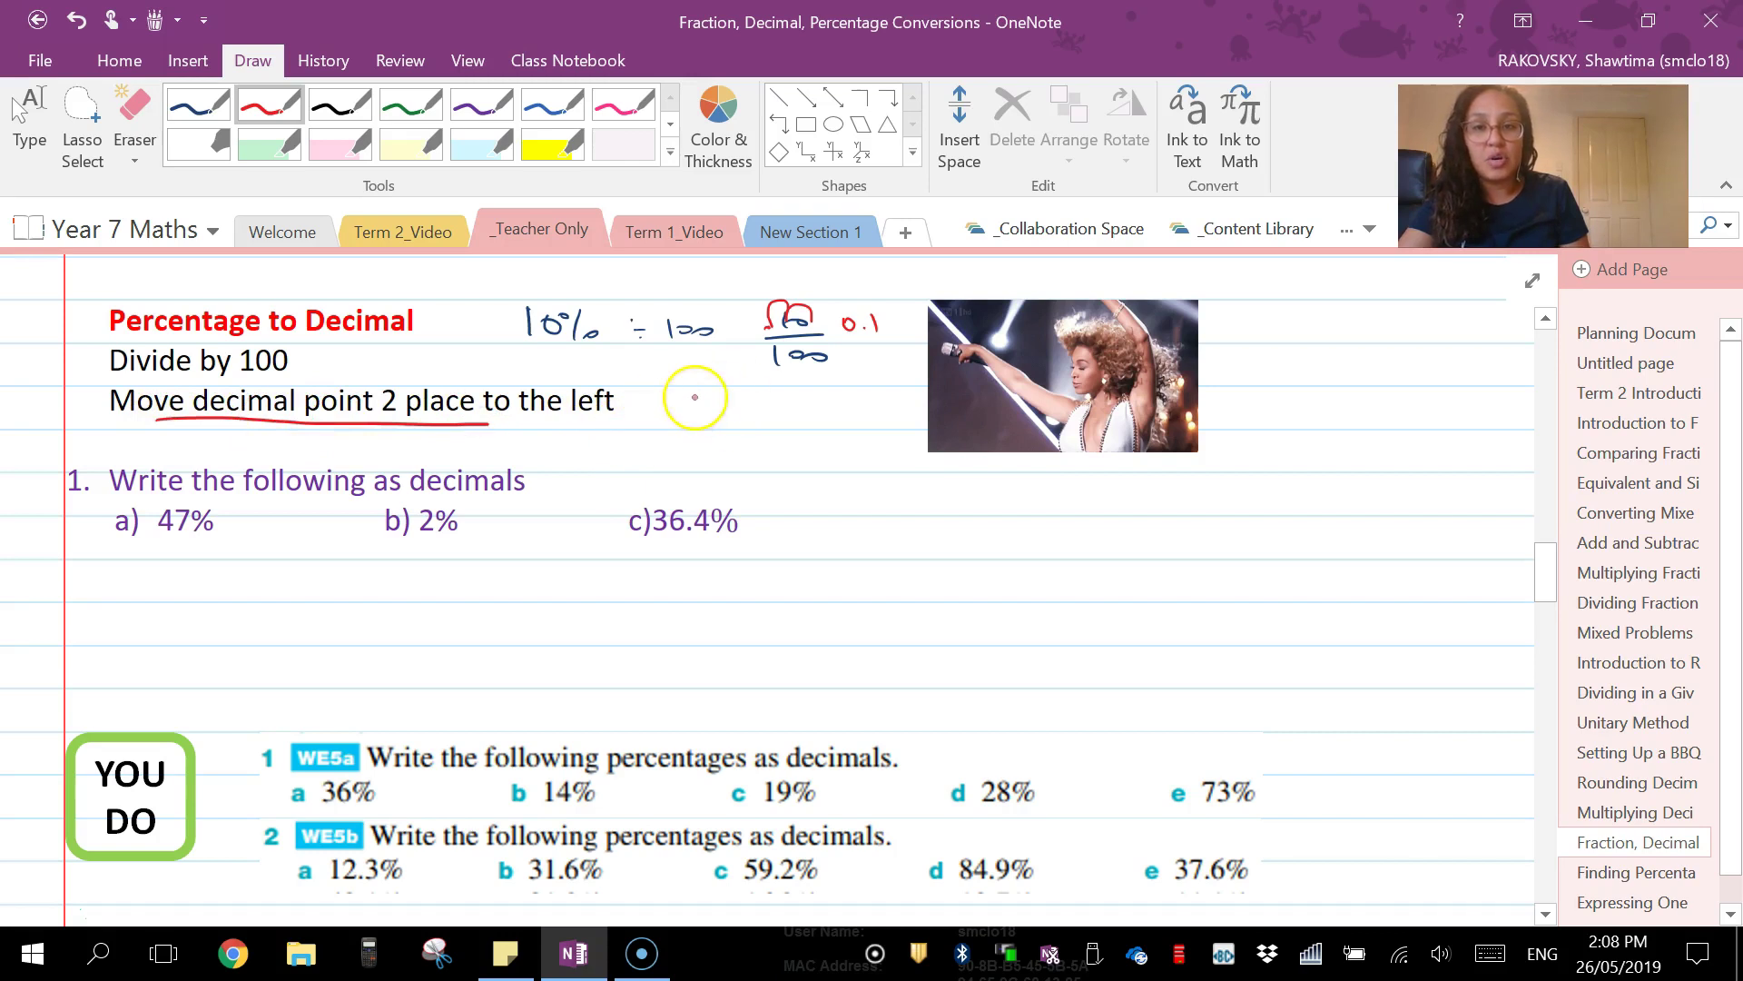
drag(695, 387, 750, 425)
drag(763, 416, 793, 411)
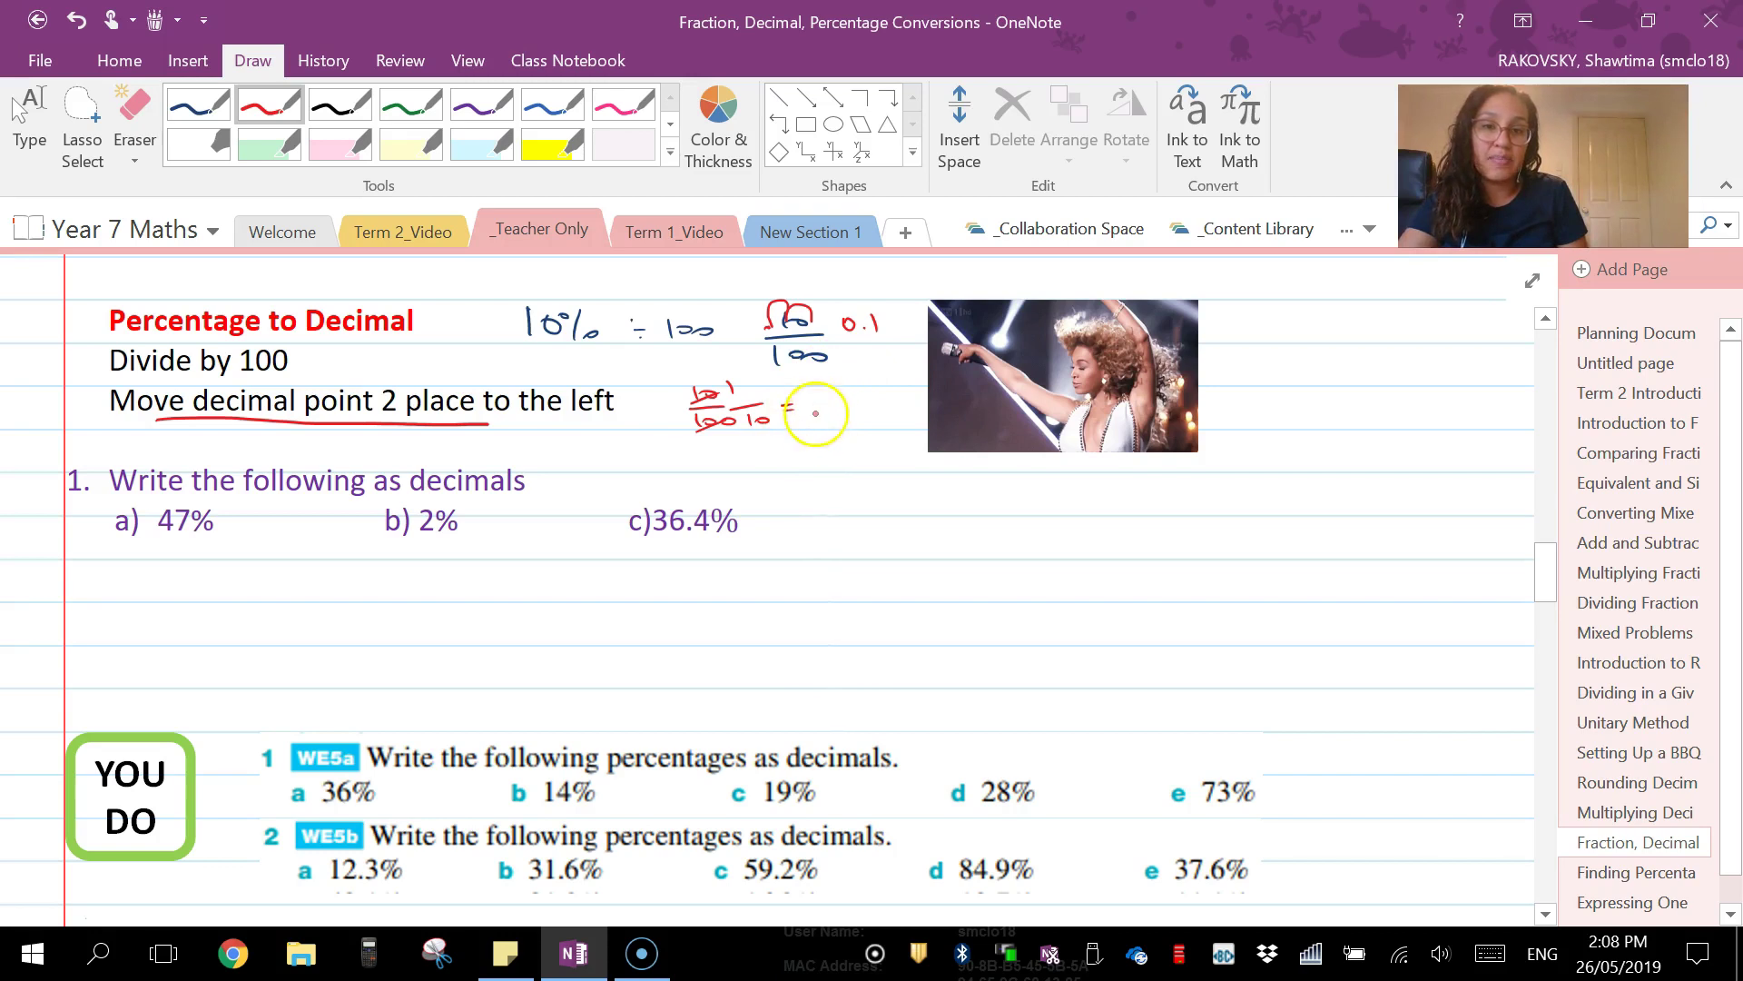
drag(820, 400, 829, 415)
drag(835, 401, 837, 418)
mouse_move(683, 449)
mouse_down()
mouse_move(696, 465)
mouse_move(758, 448)
mouse_move(903, 463)
mouse_up()
click(509, 333)
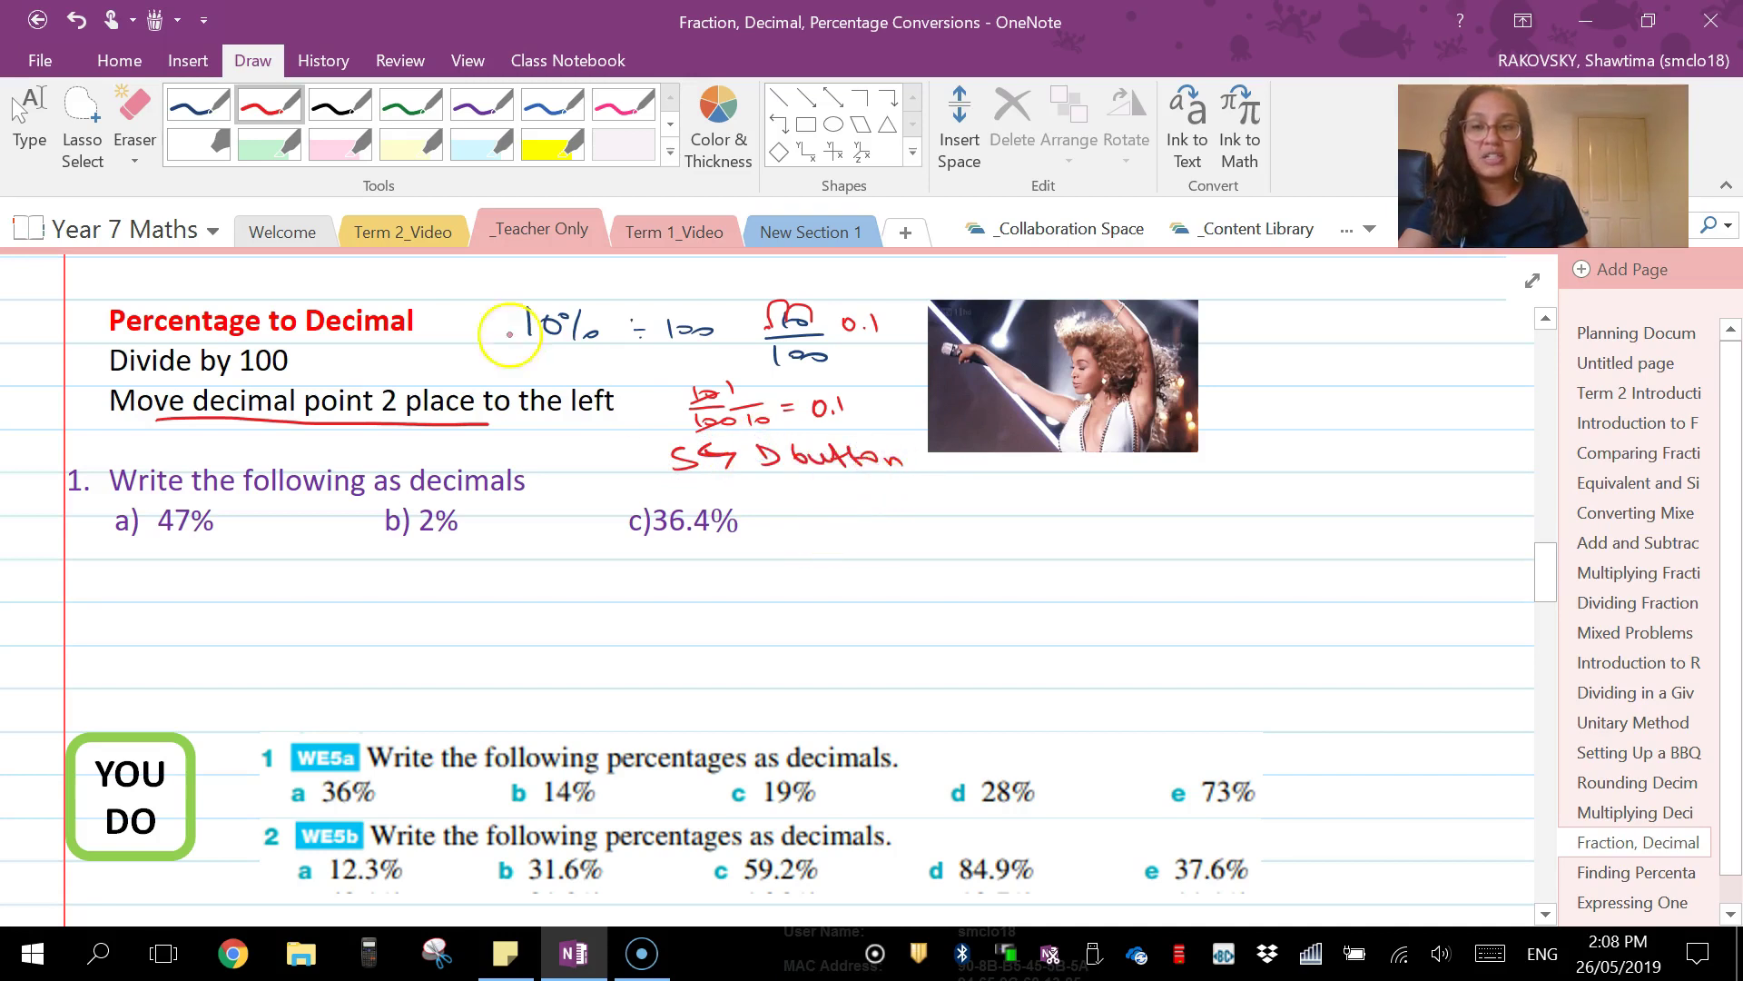
click(198, 103)
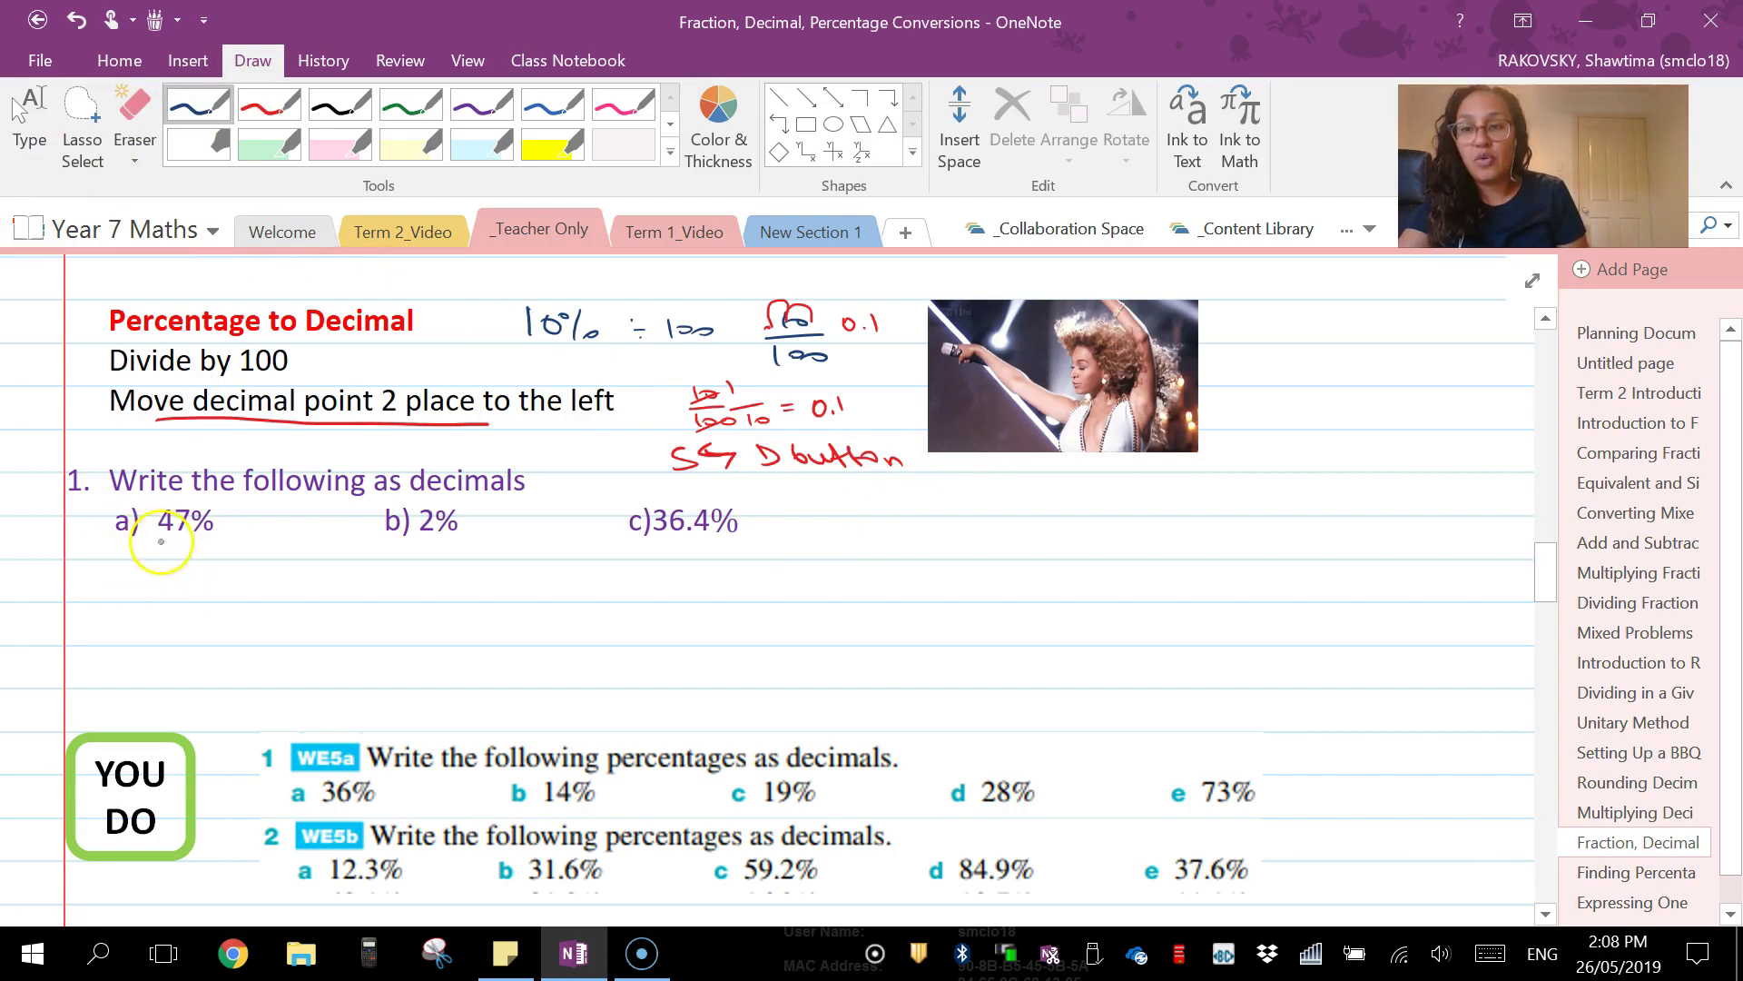
Loop the two-place decimal move in red and write 47% = 0.47 in blue
click(269, 105)
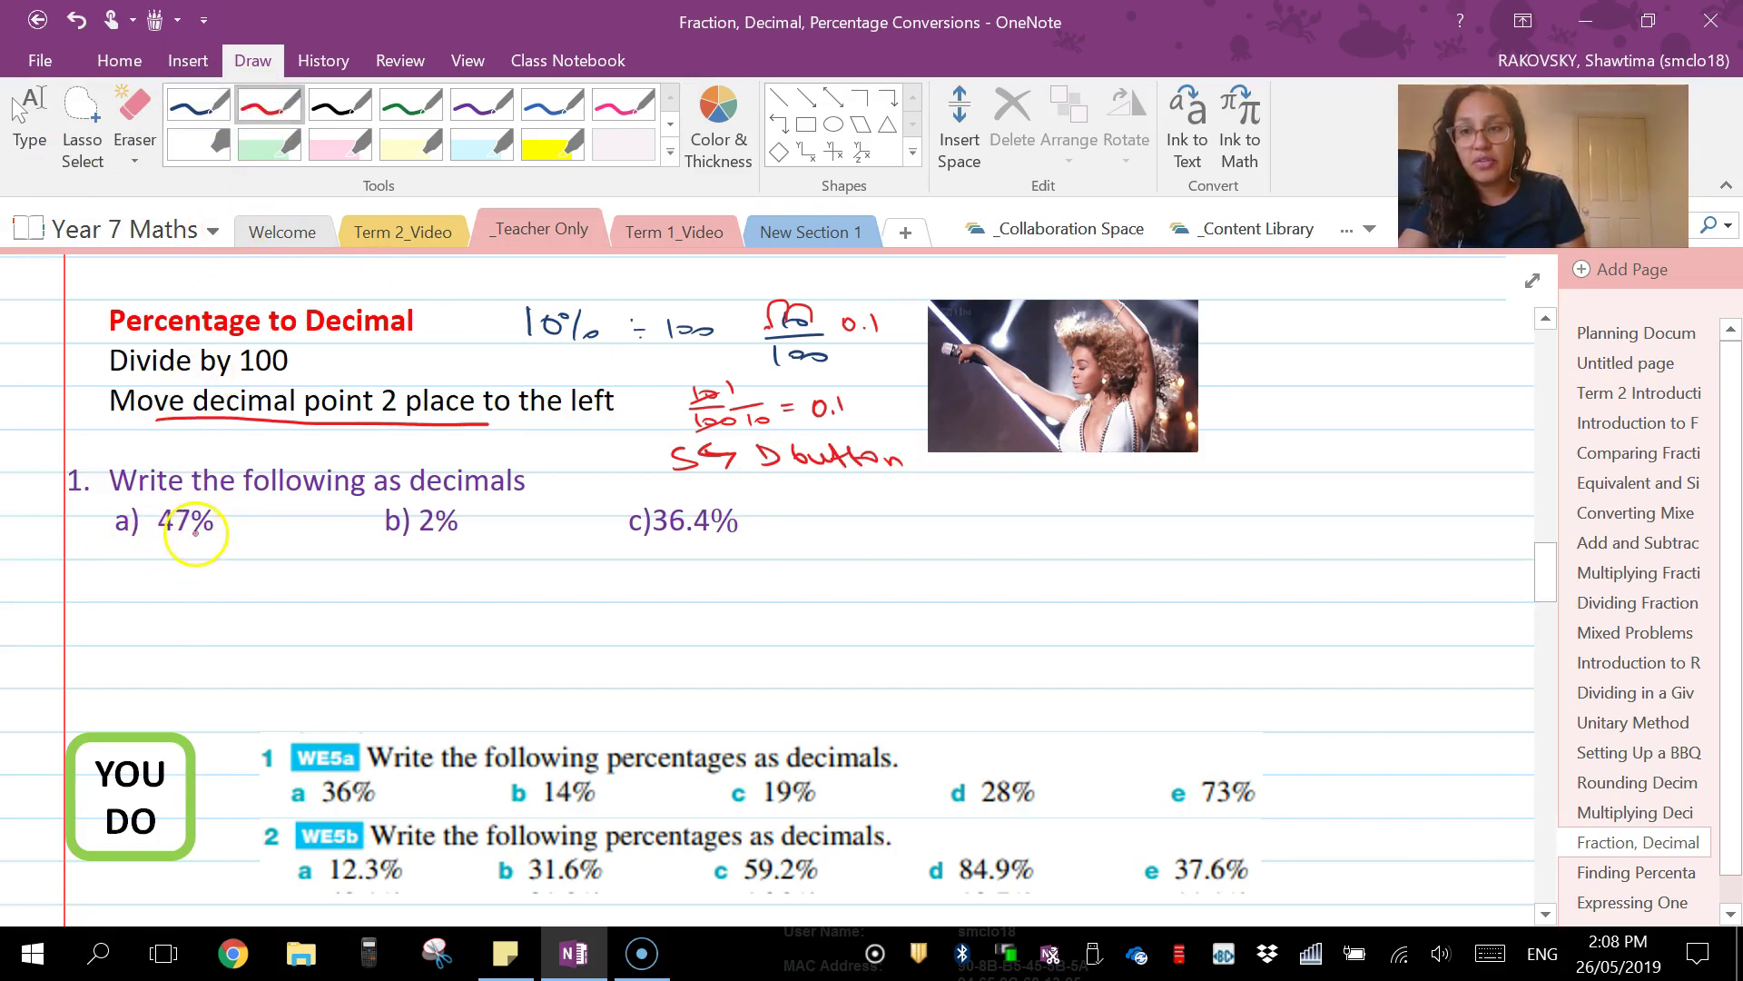
drag(195, 533, 173, 505)
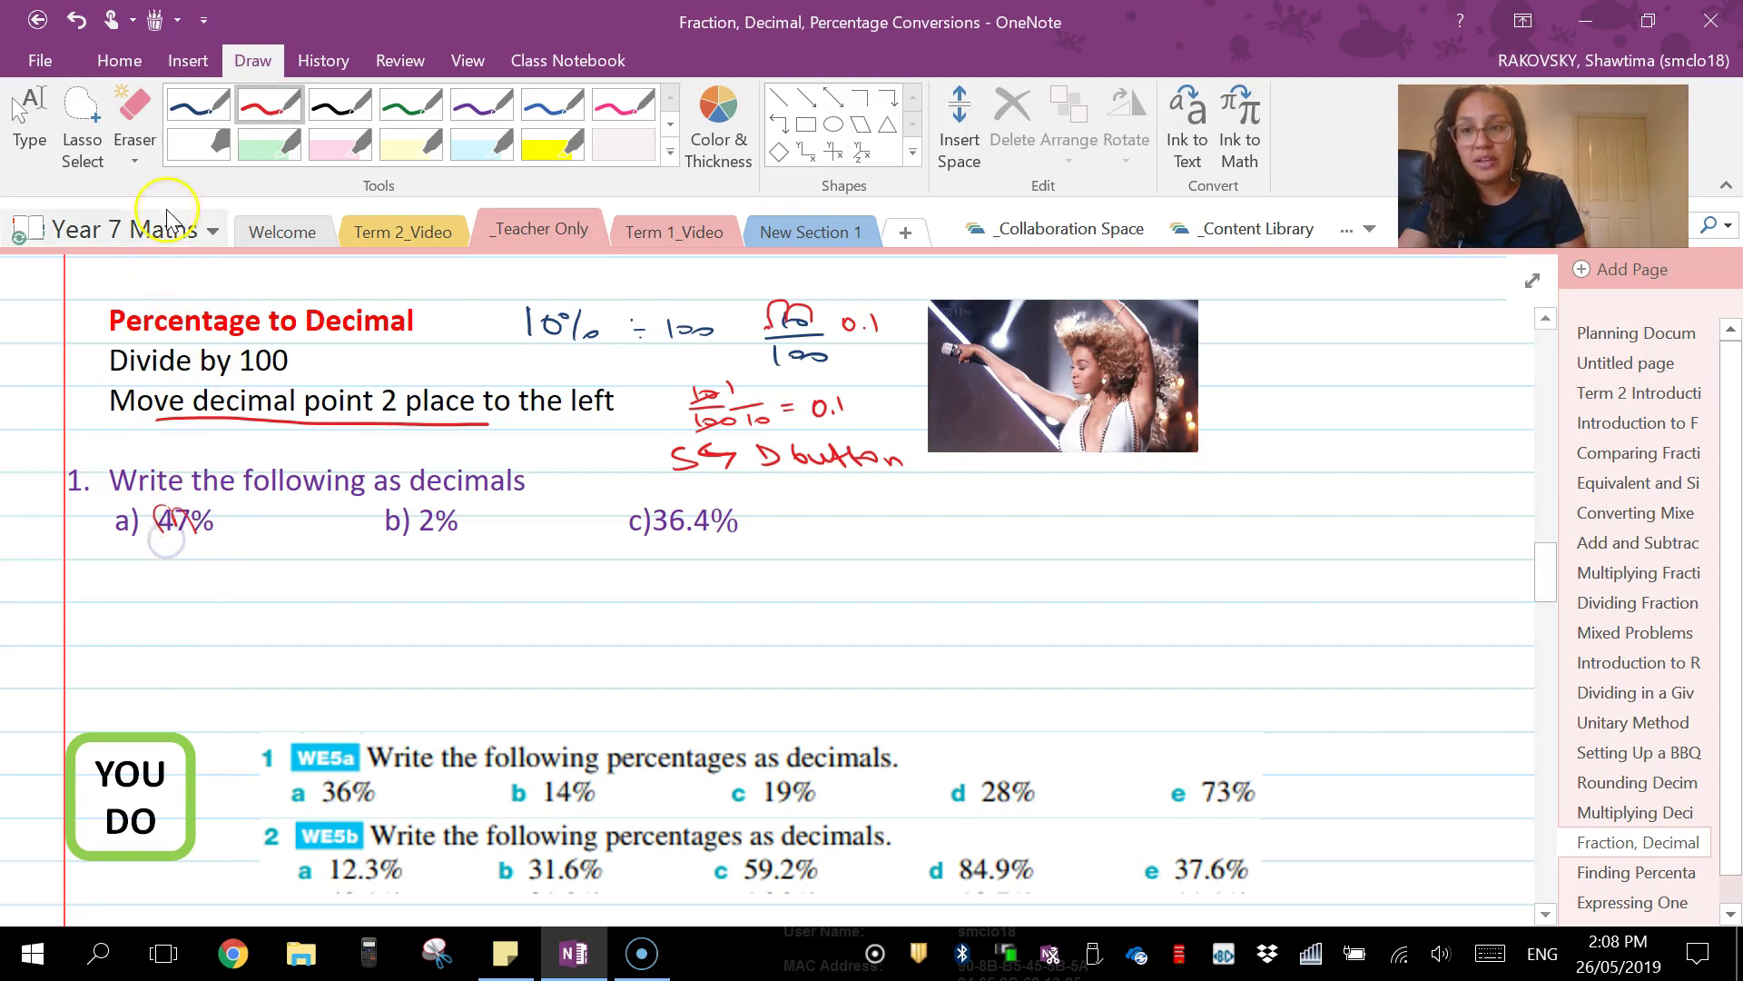
click(198, 106)
drag(128, 570, 143, 569)
drag(128, 580, 174, 576)
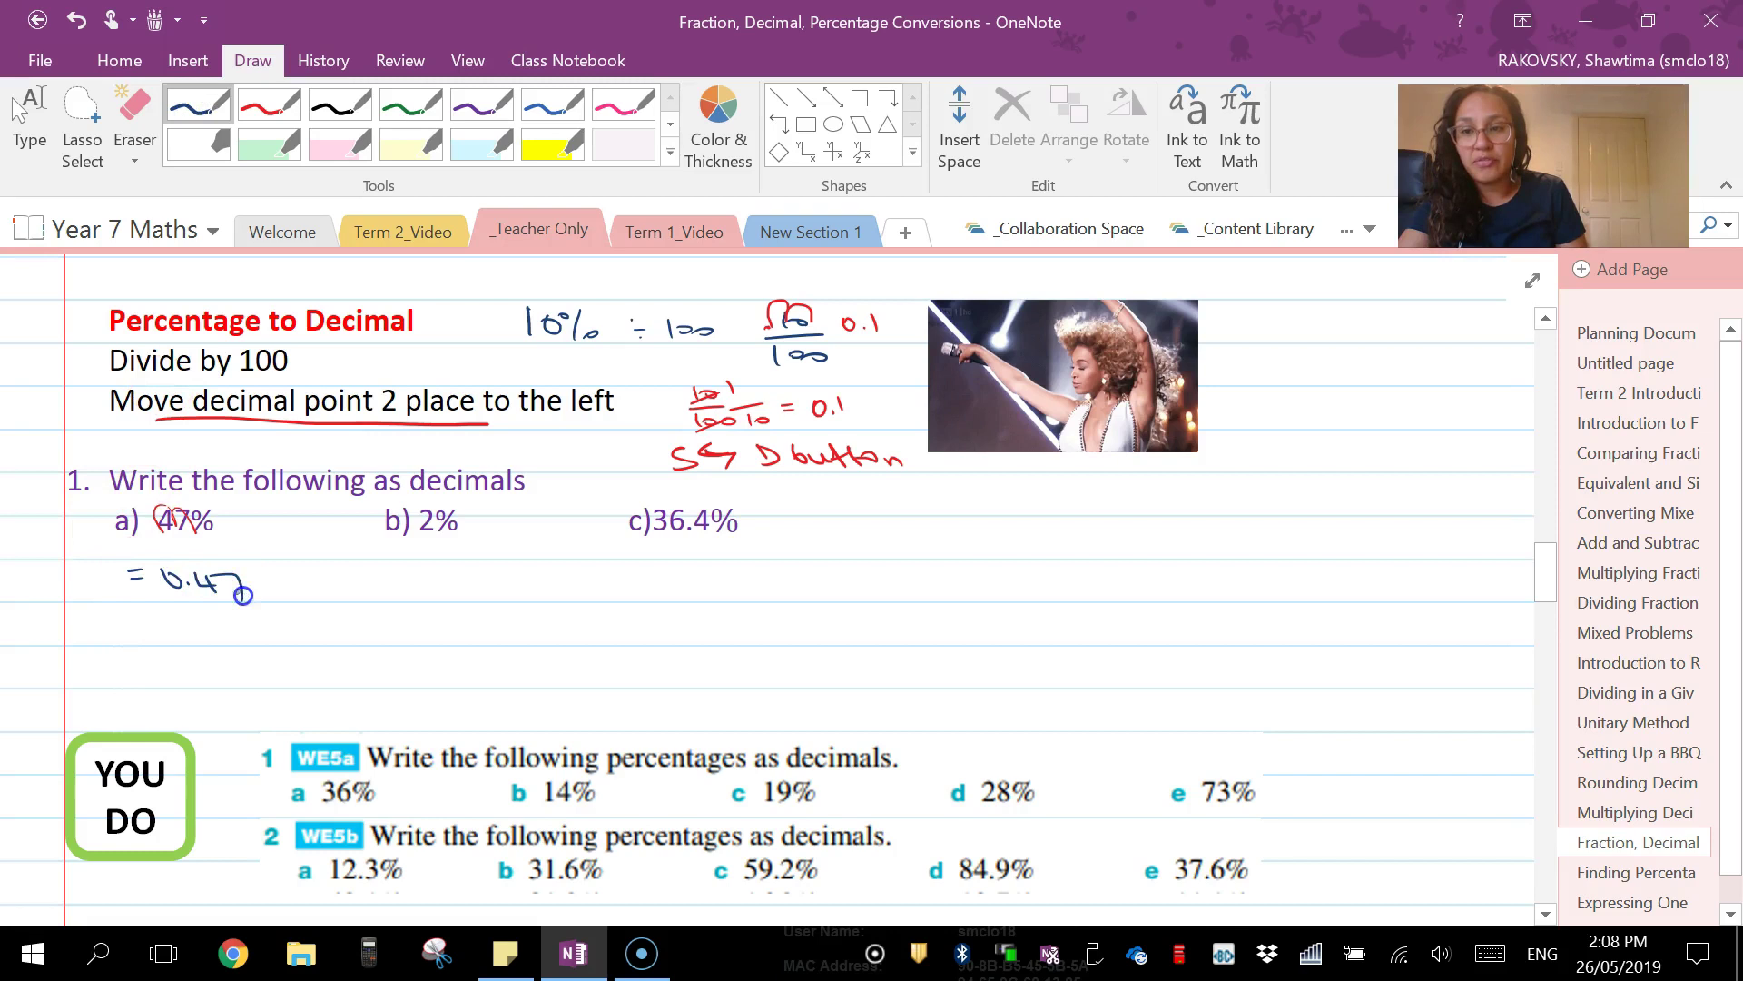
Write 2 under 2% in blue and mark its decimal point shift in red
click(272, 114)
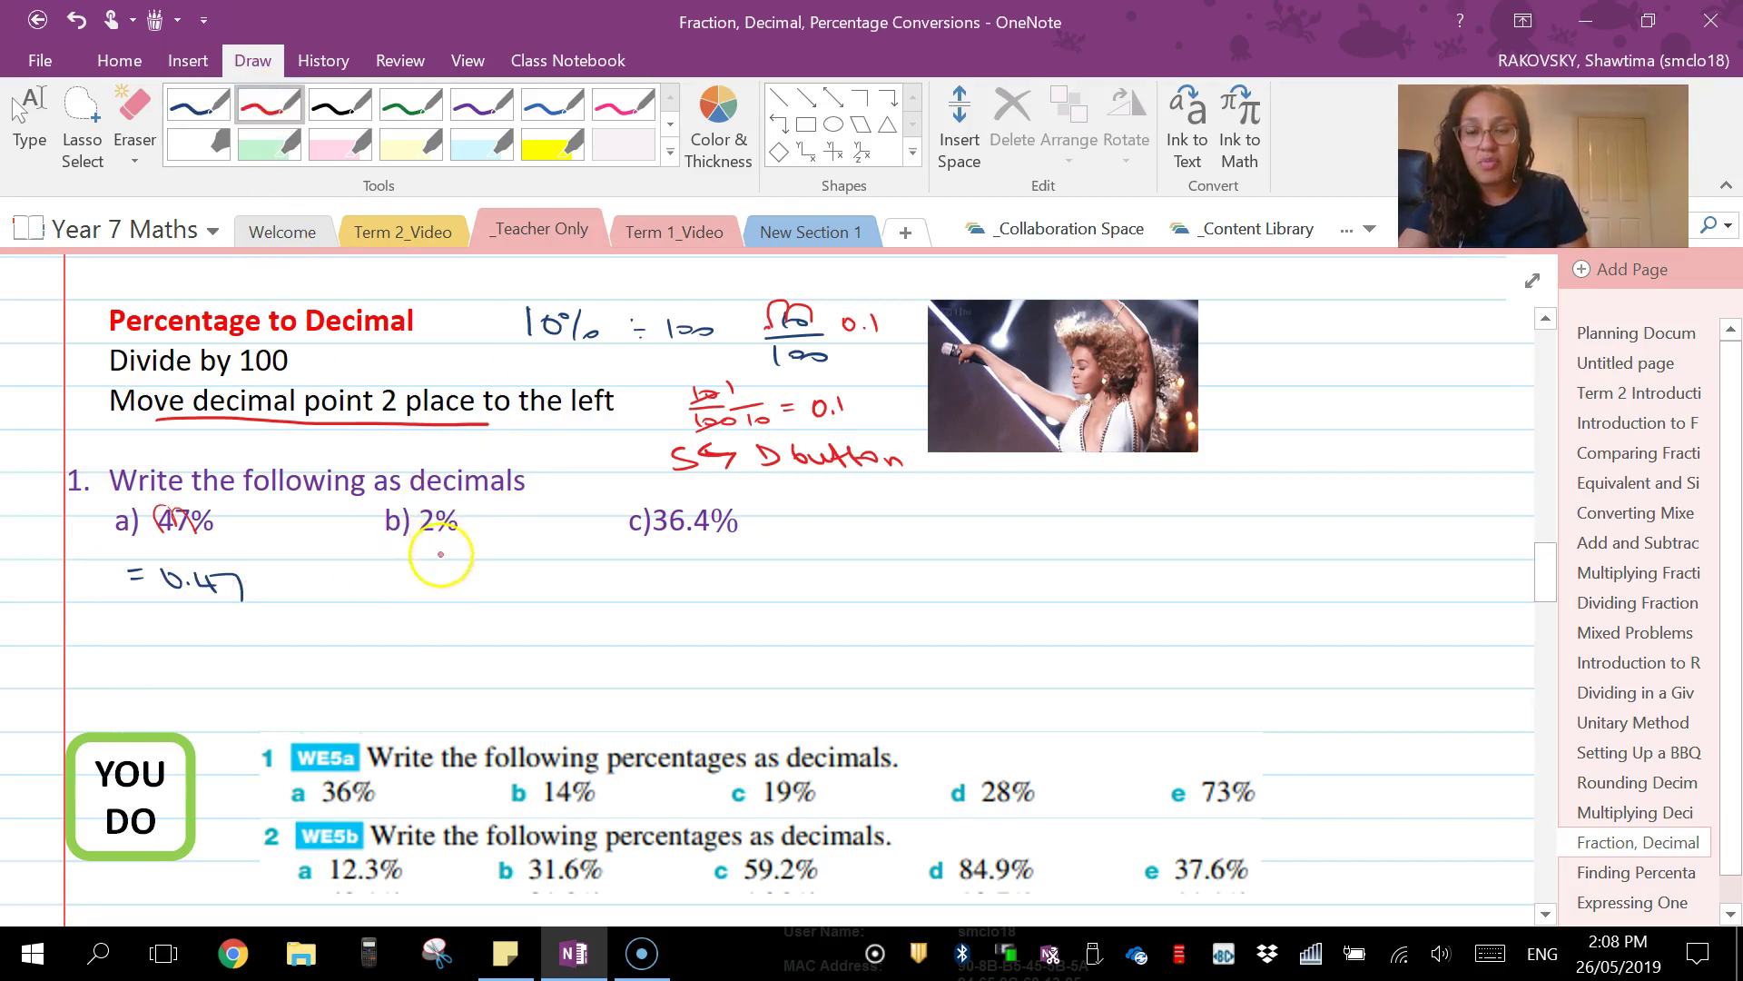
click(197, 107)
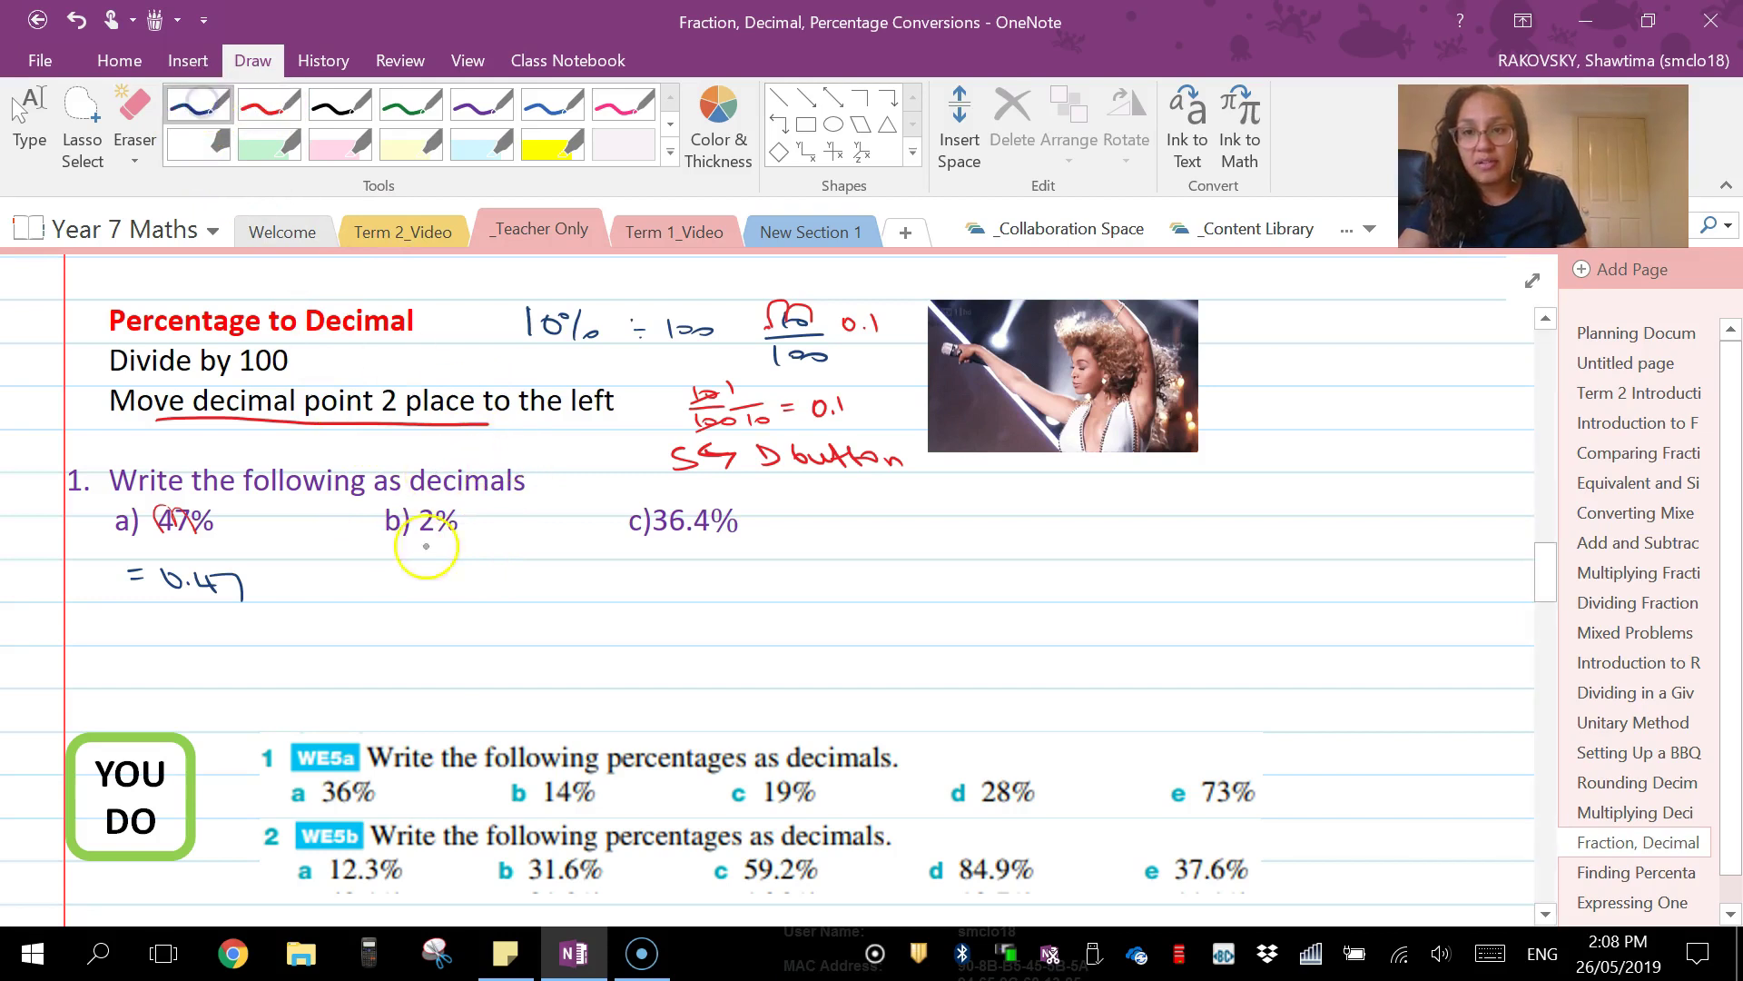
drag(402, 570, 419, 582)
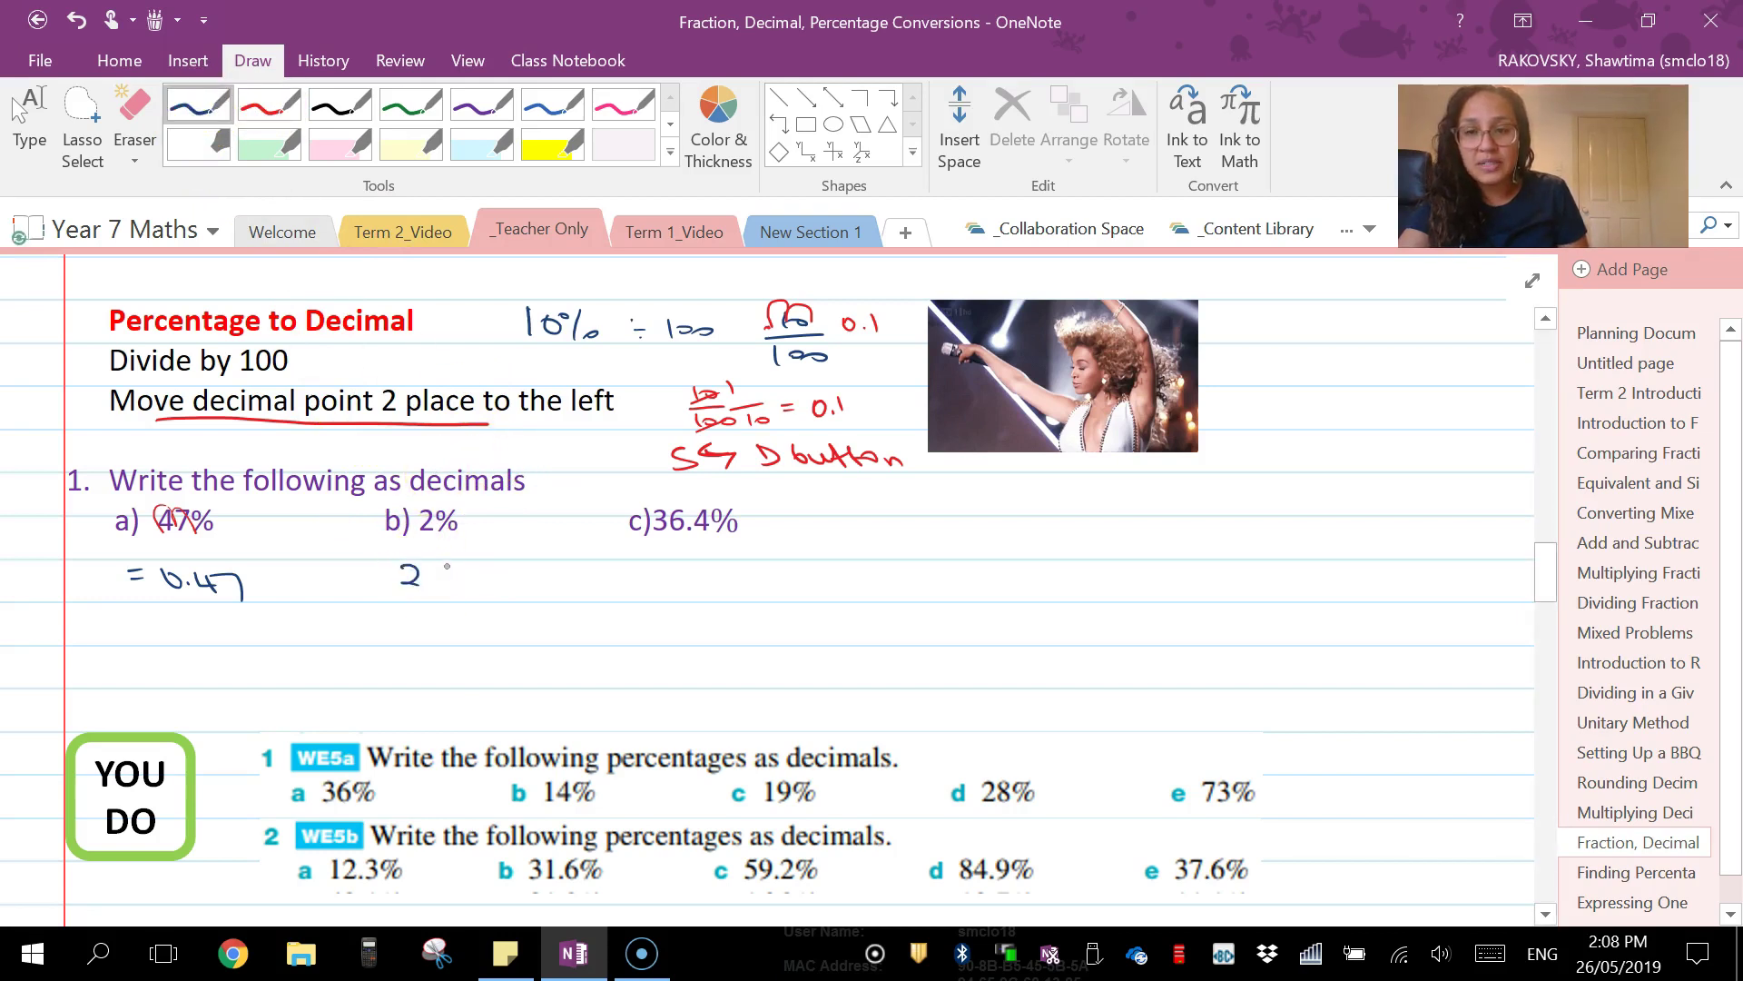
click(427, 586)
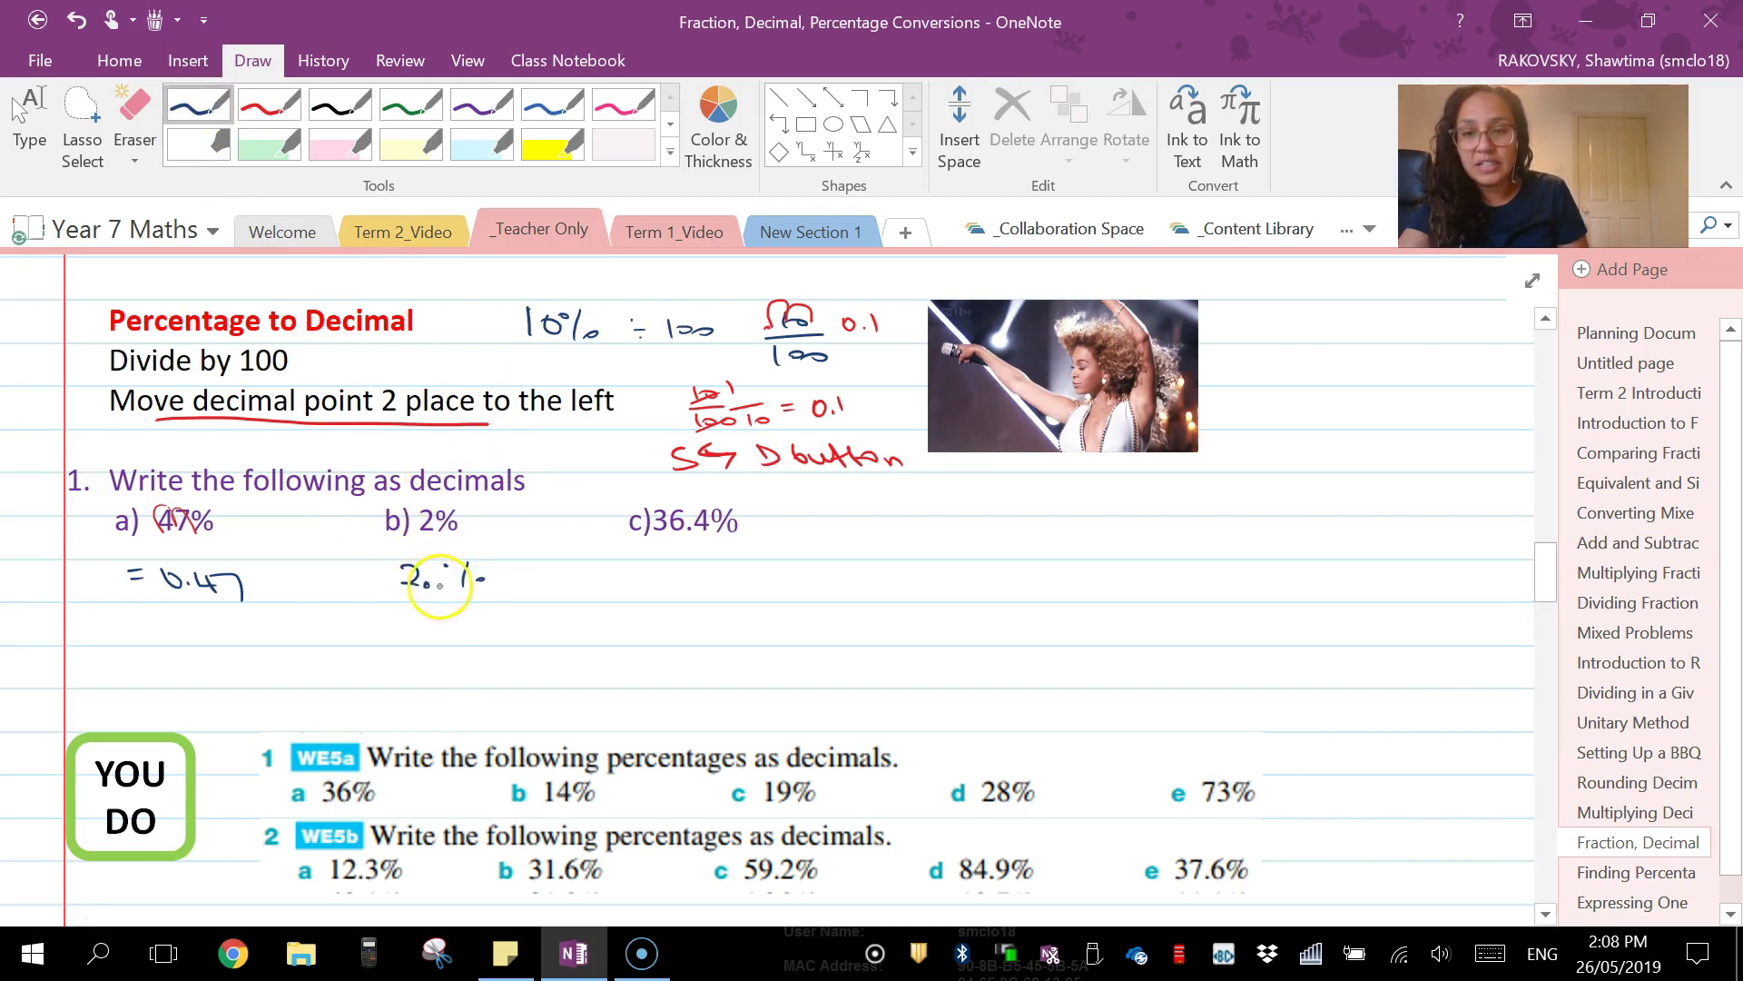
click(275, 107)
click(274, 107)
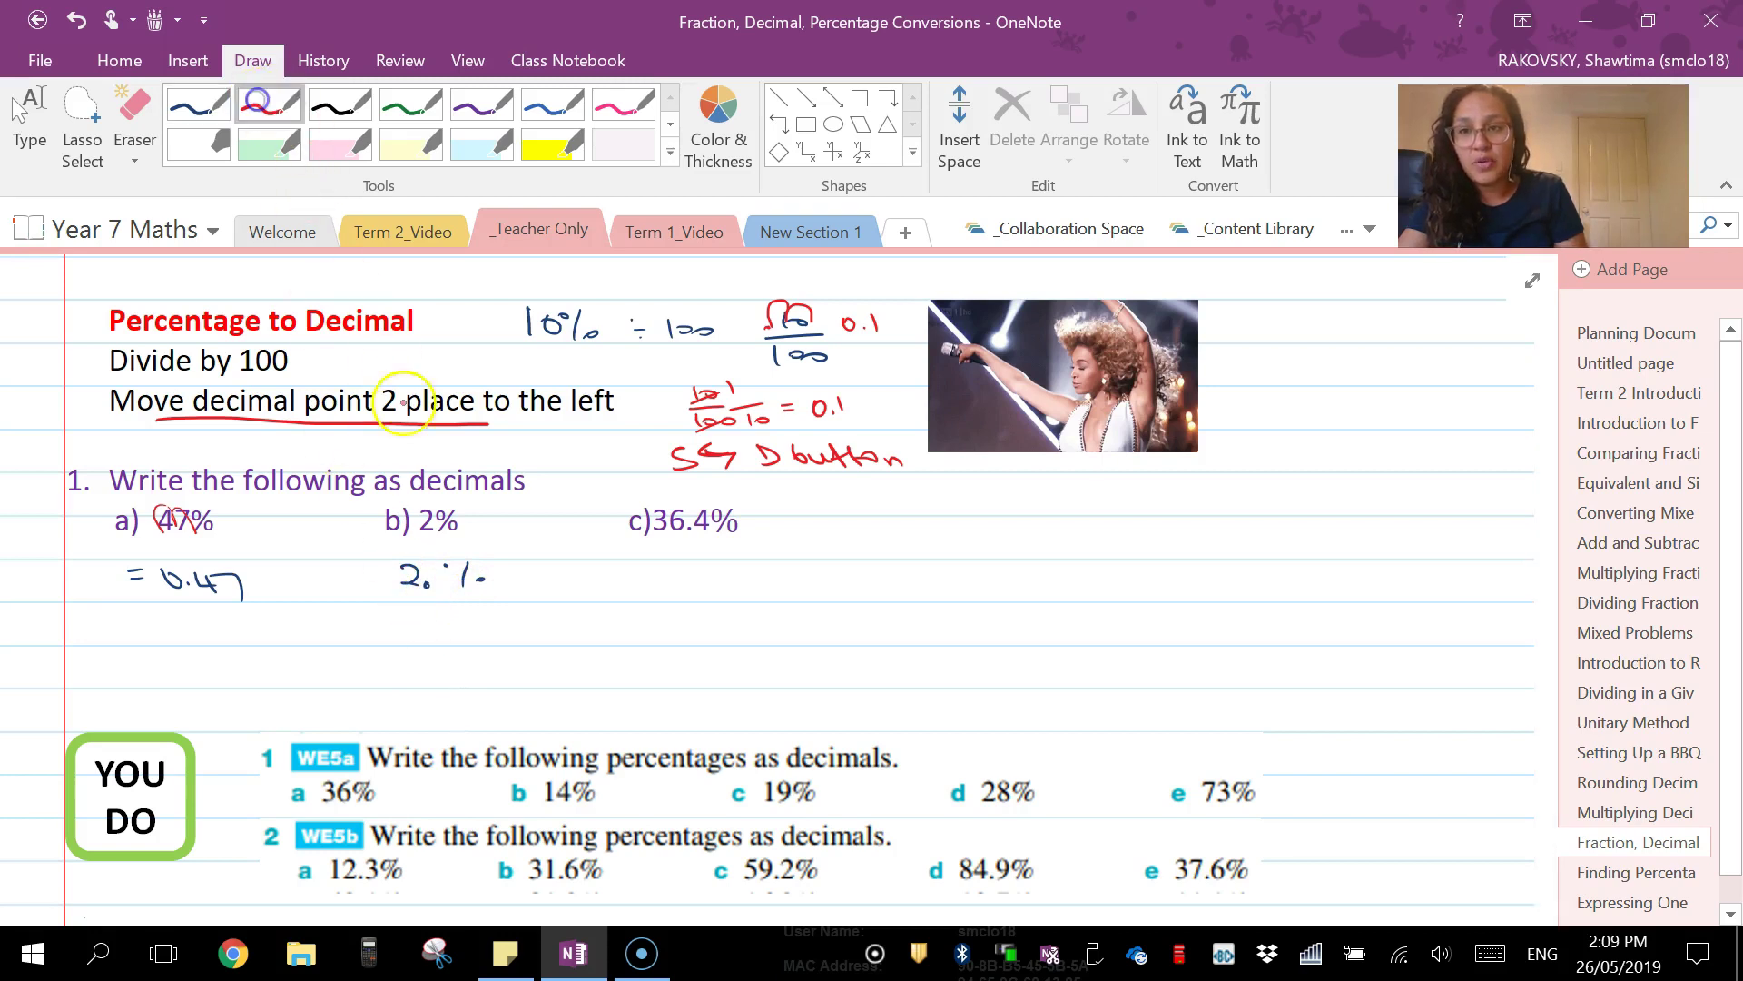
click(427, 582)
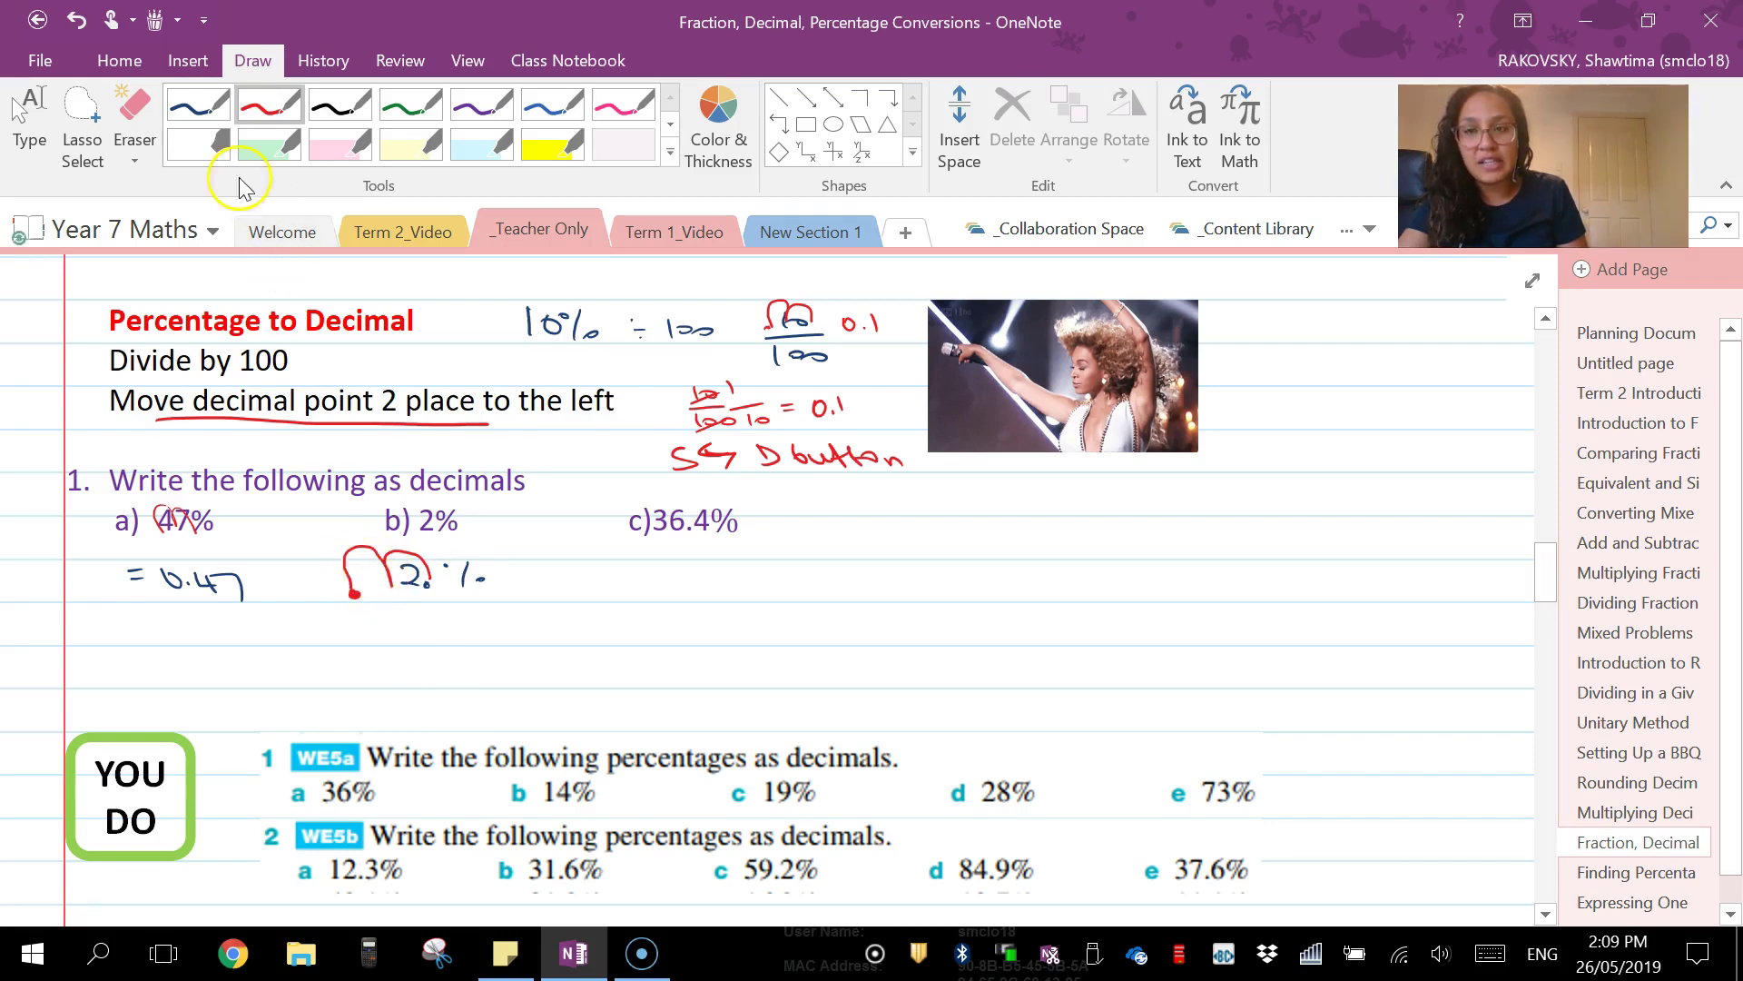
click(216, 110)
Write the answers 0.02 for 2% and 0.364 for 36.4%, then stop inking
mouse_move(385, 561)
mouse_down()
mouse_move(381, 626)
mouse_move(423, 640)
mouse_move(332, 627)
mouse_up()
click(357, 641)
click(482, 635)
click(699, 562)
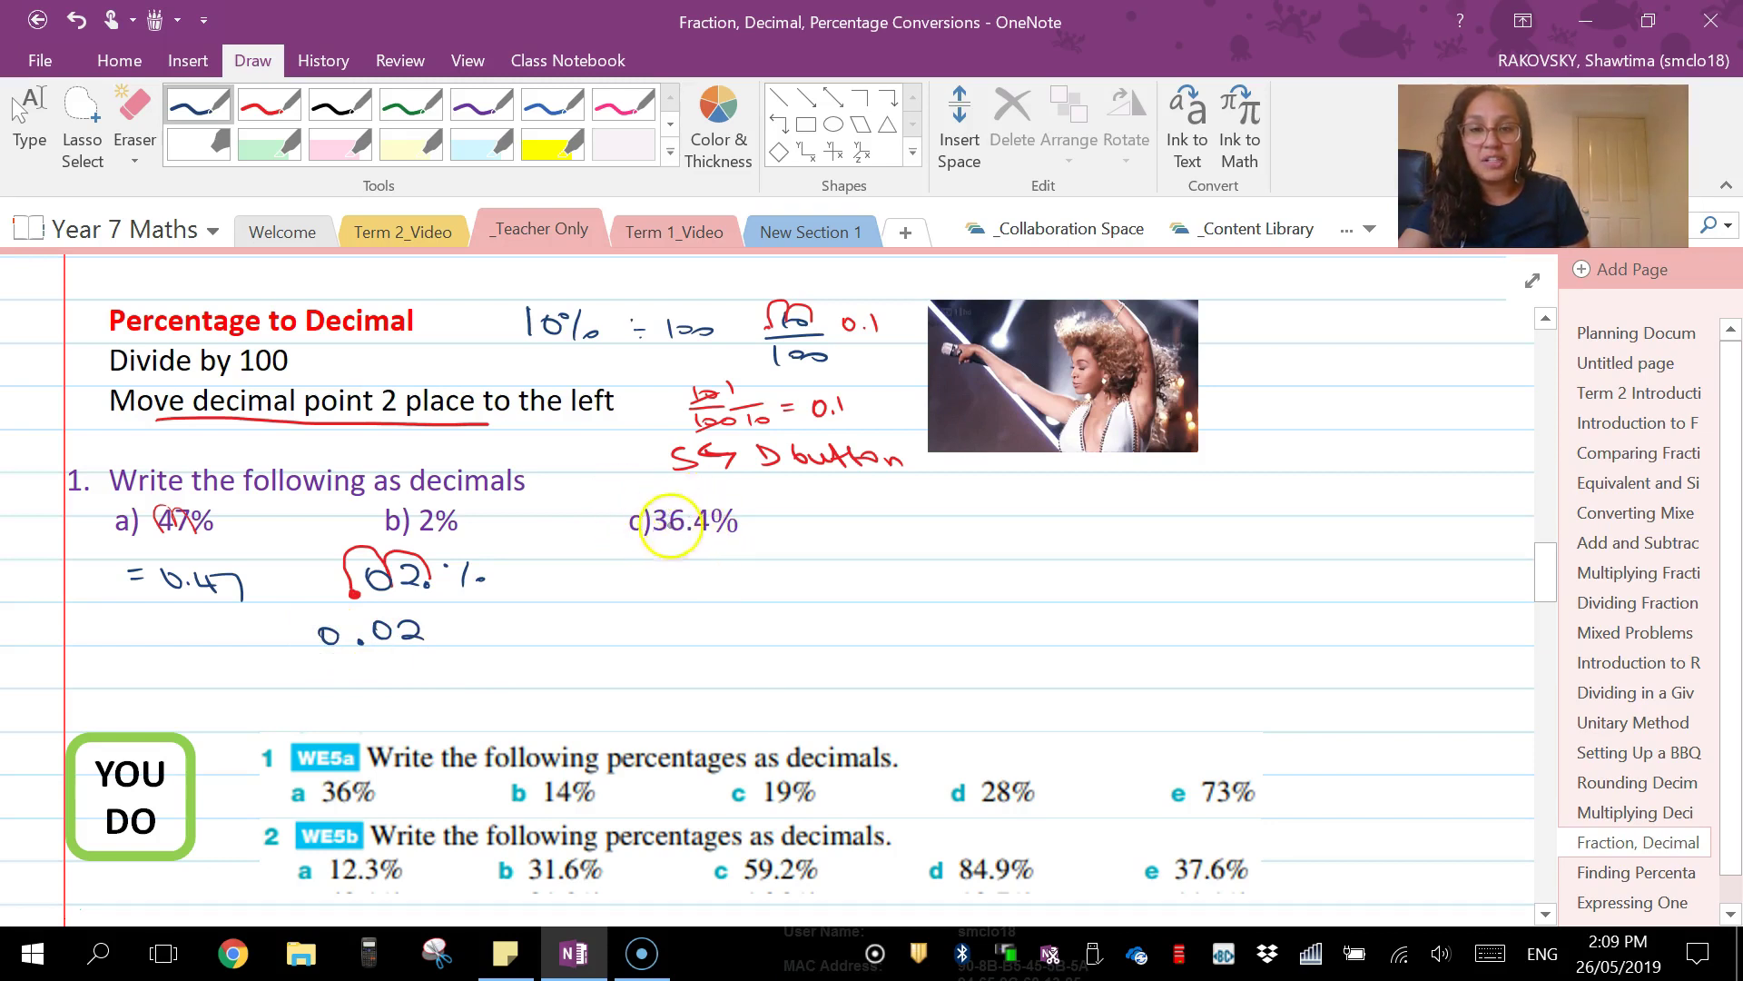
mouse_move(648, 571)
mouse_down()
mouse_move(661, 587)
mouse_move(621, 581)
mouse_move(704, 584)
mouse_move(738, 606)
mouse_up()
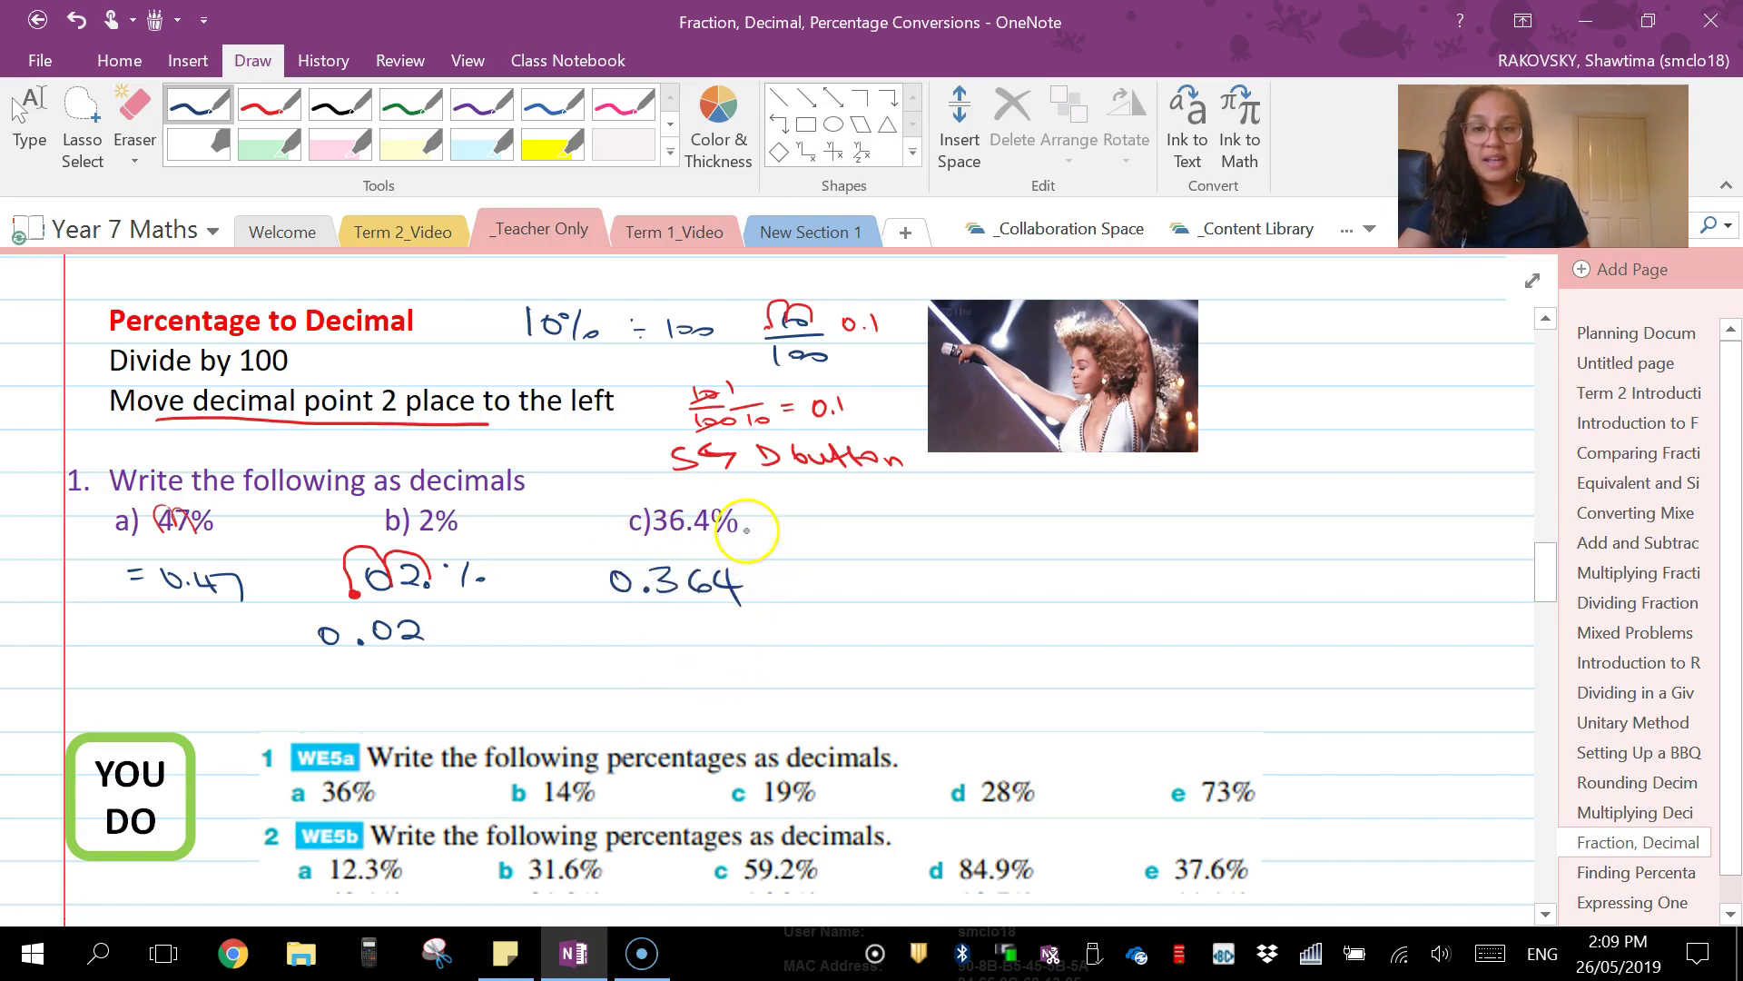
key(Escape)
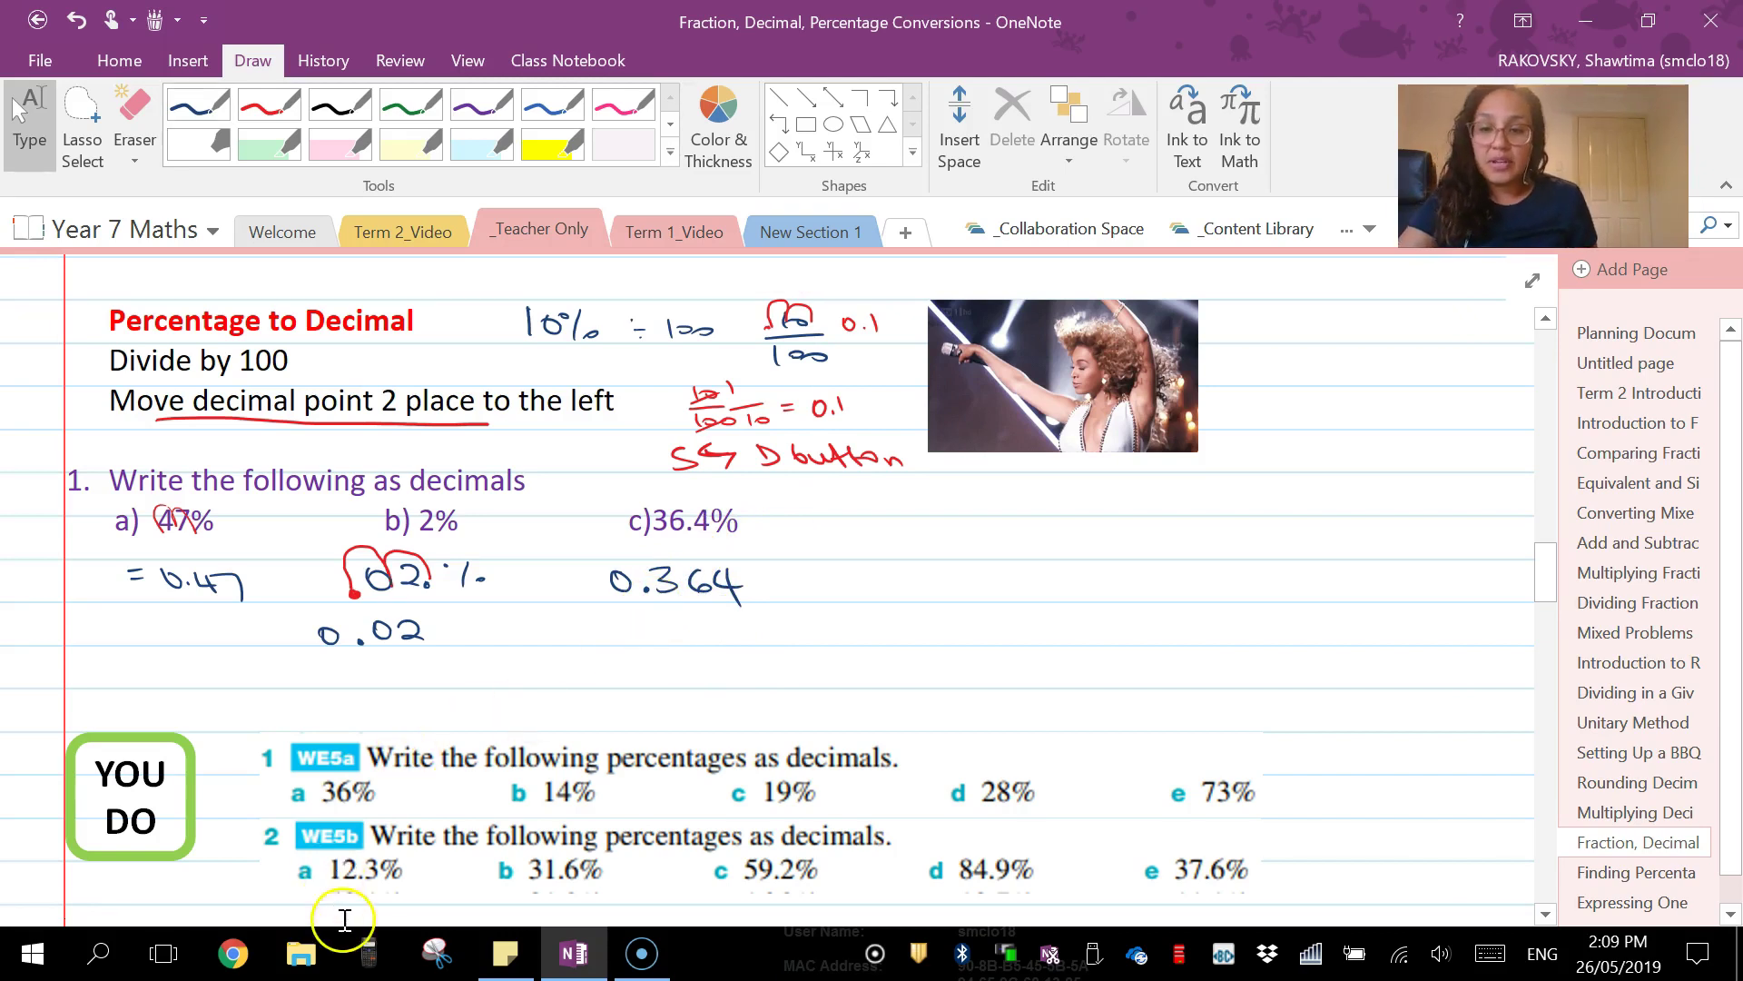
Open the fx-82AU emulator, enter 36.4%, evaluate to 0.364, and convert it to 91/250
click(354, 953)
click(356, 959)
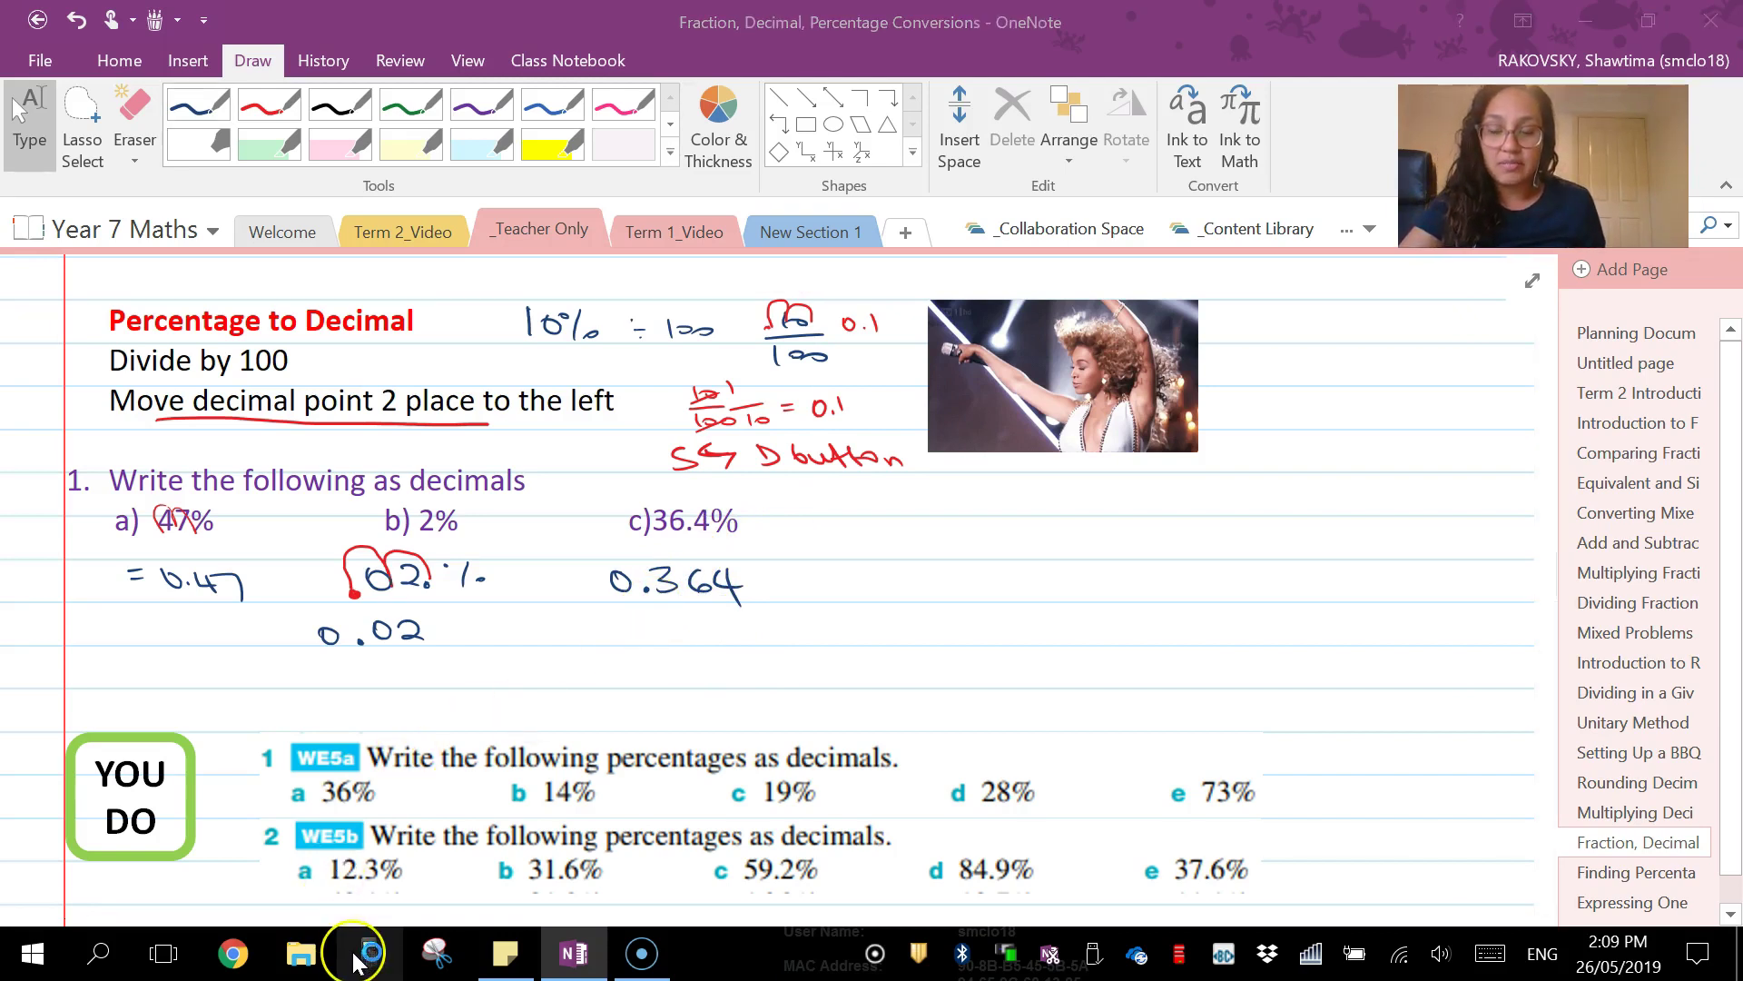
click(876, 389)
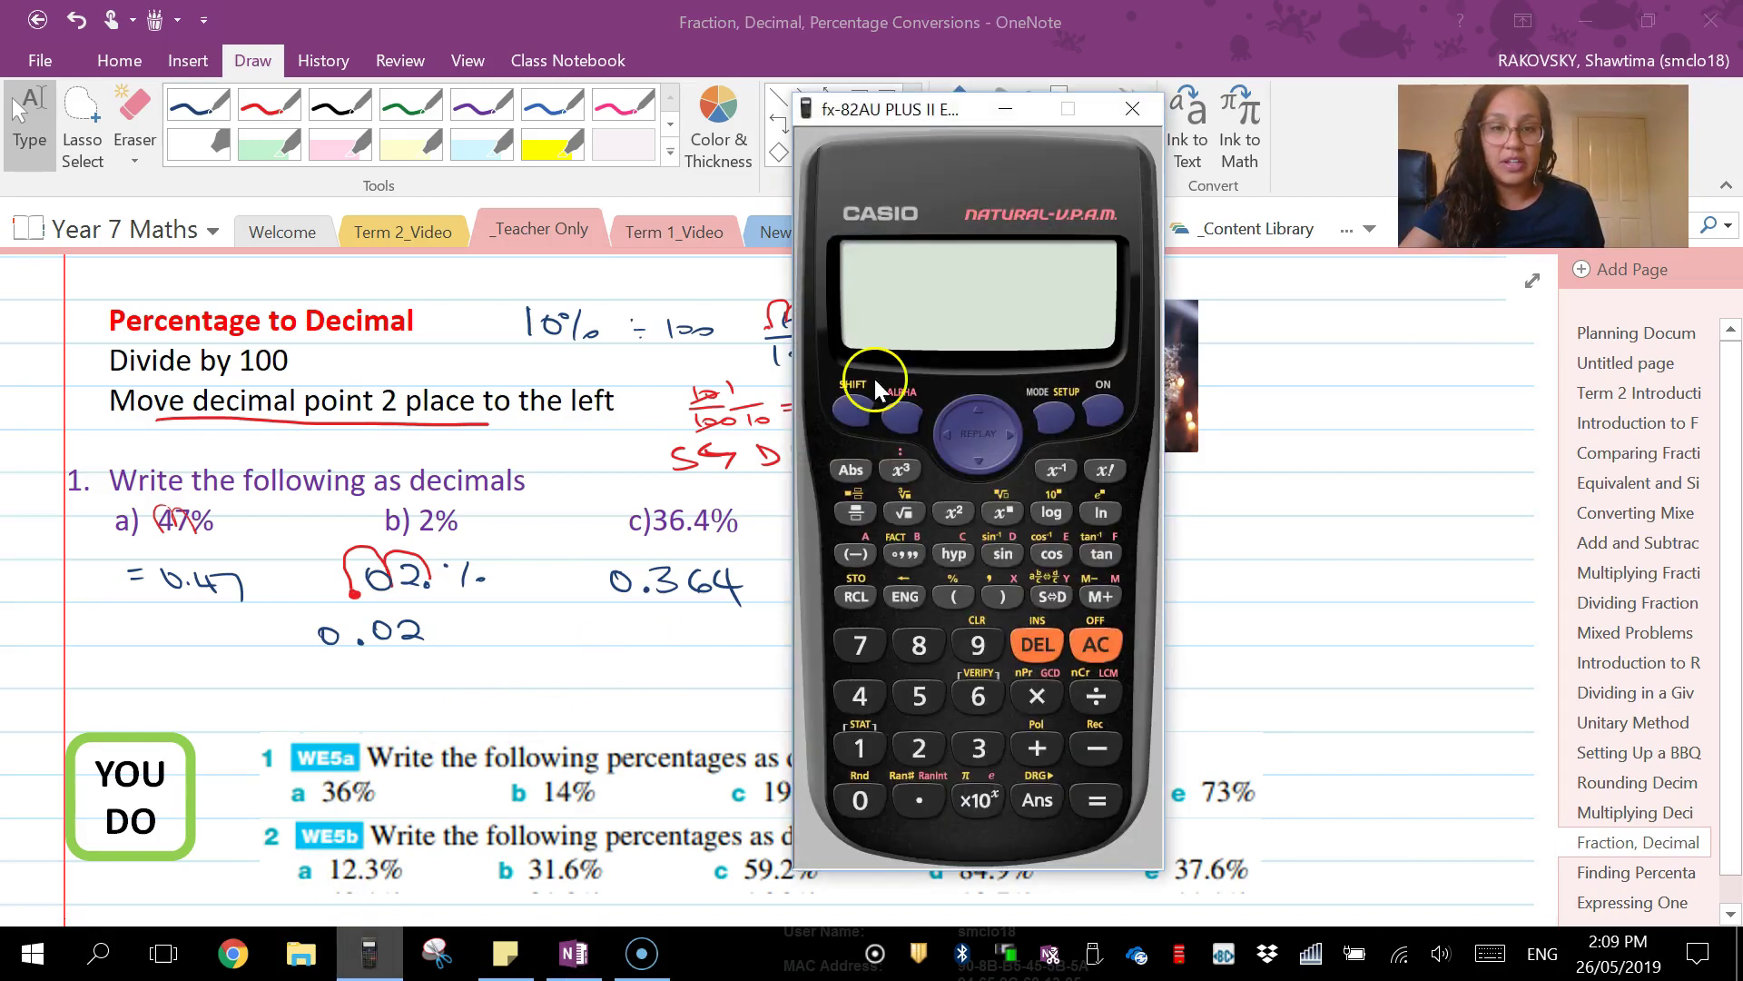
click(972, 700)
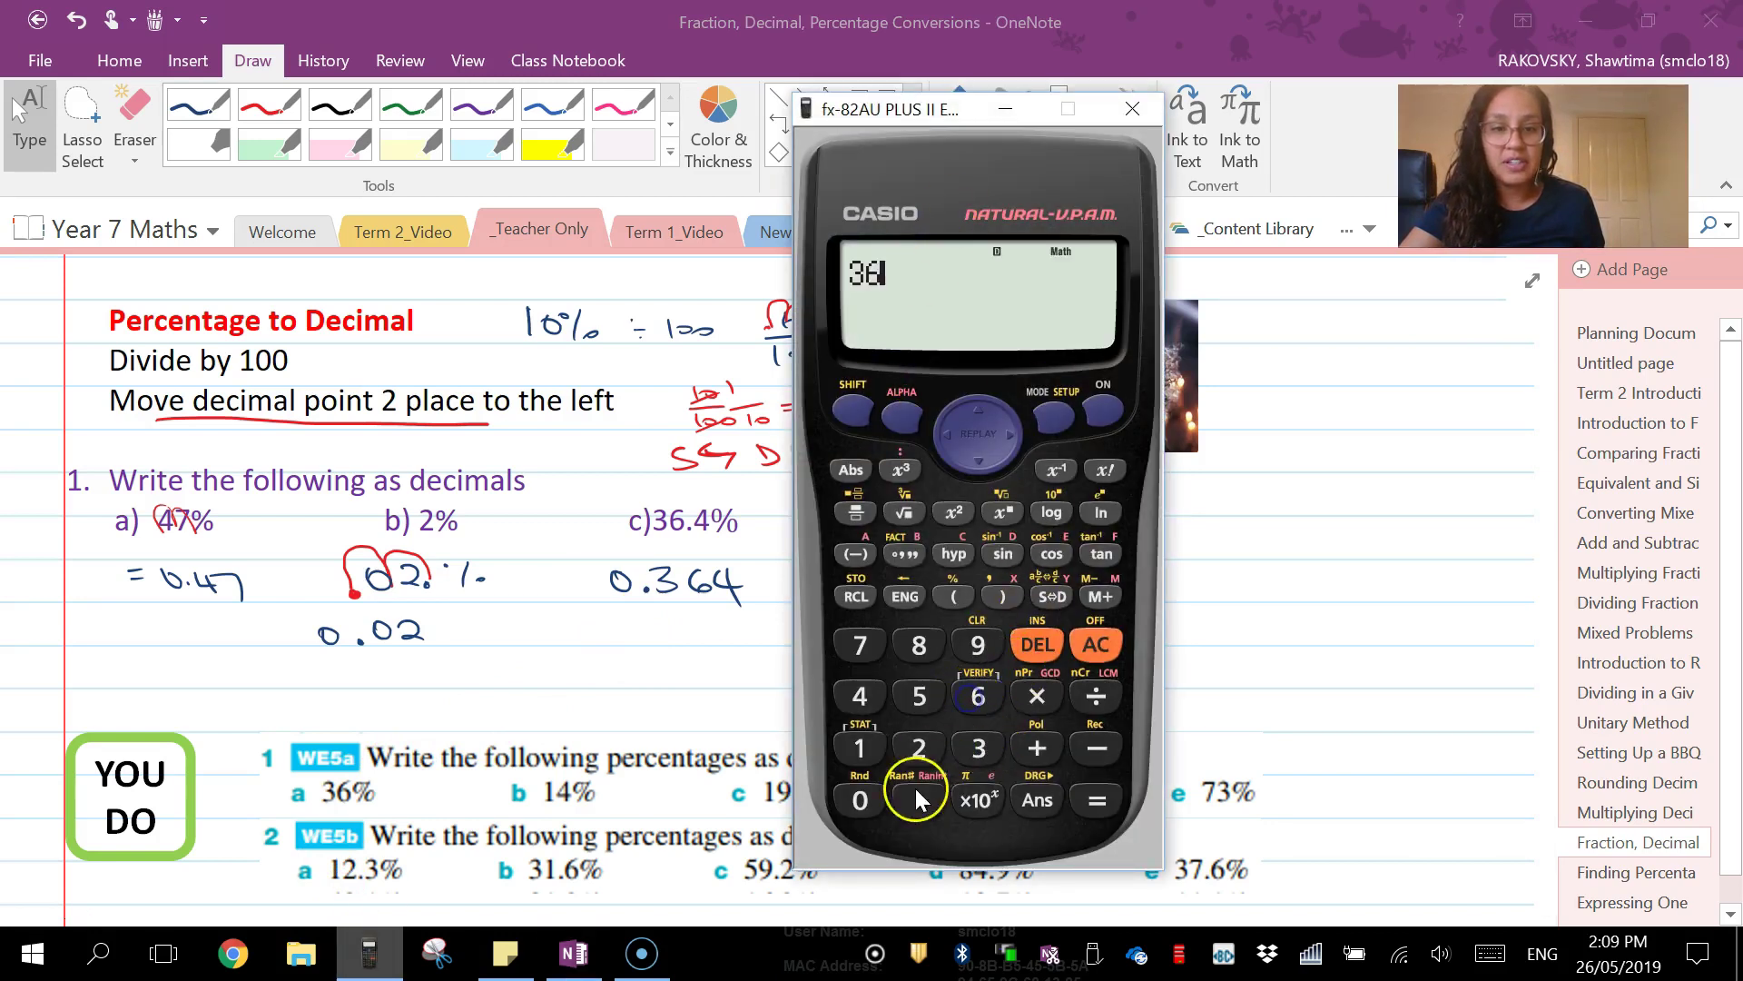
click(861, 690)
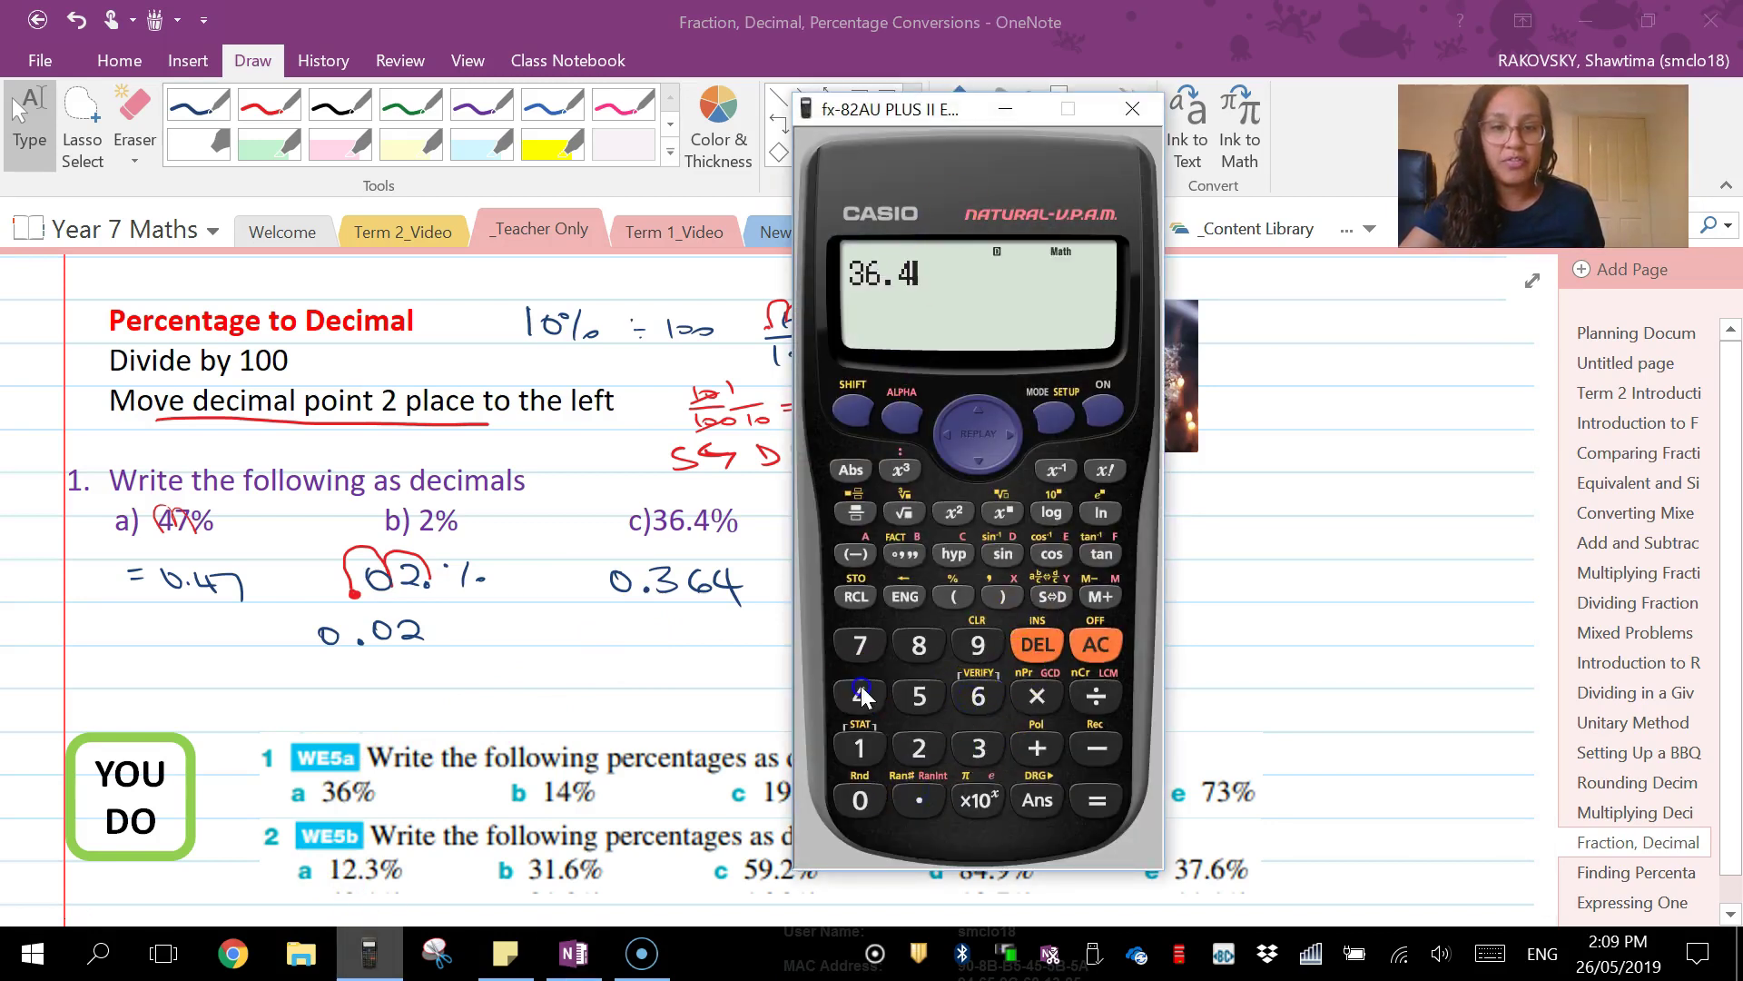
click(843, 418)
click(867, 423)
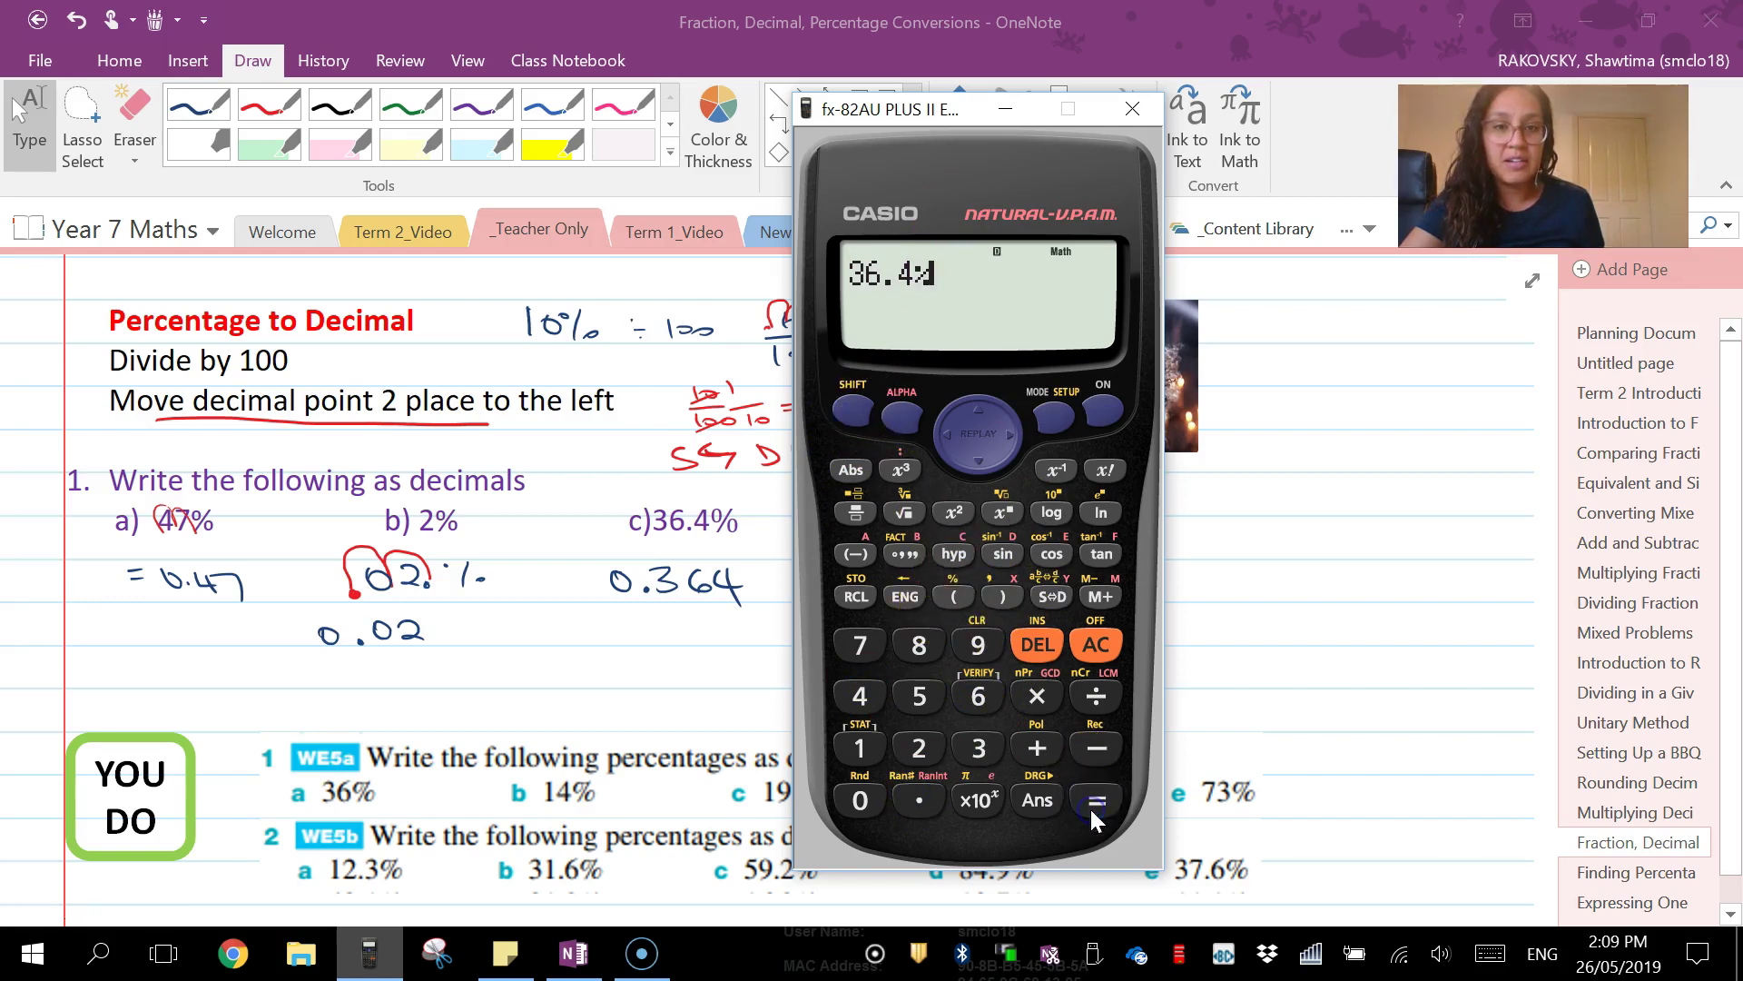
click(1051, 596)
click(1085, 336)
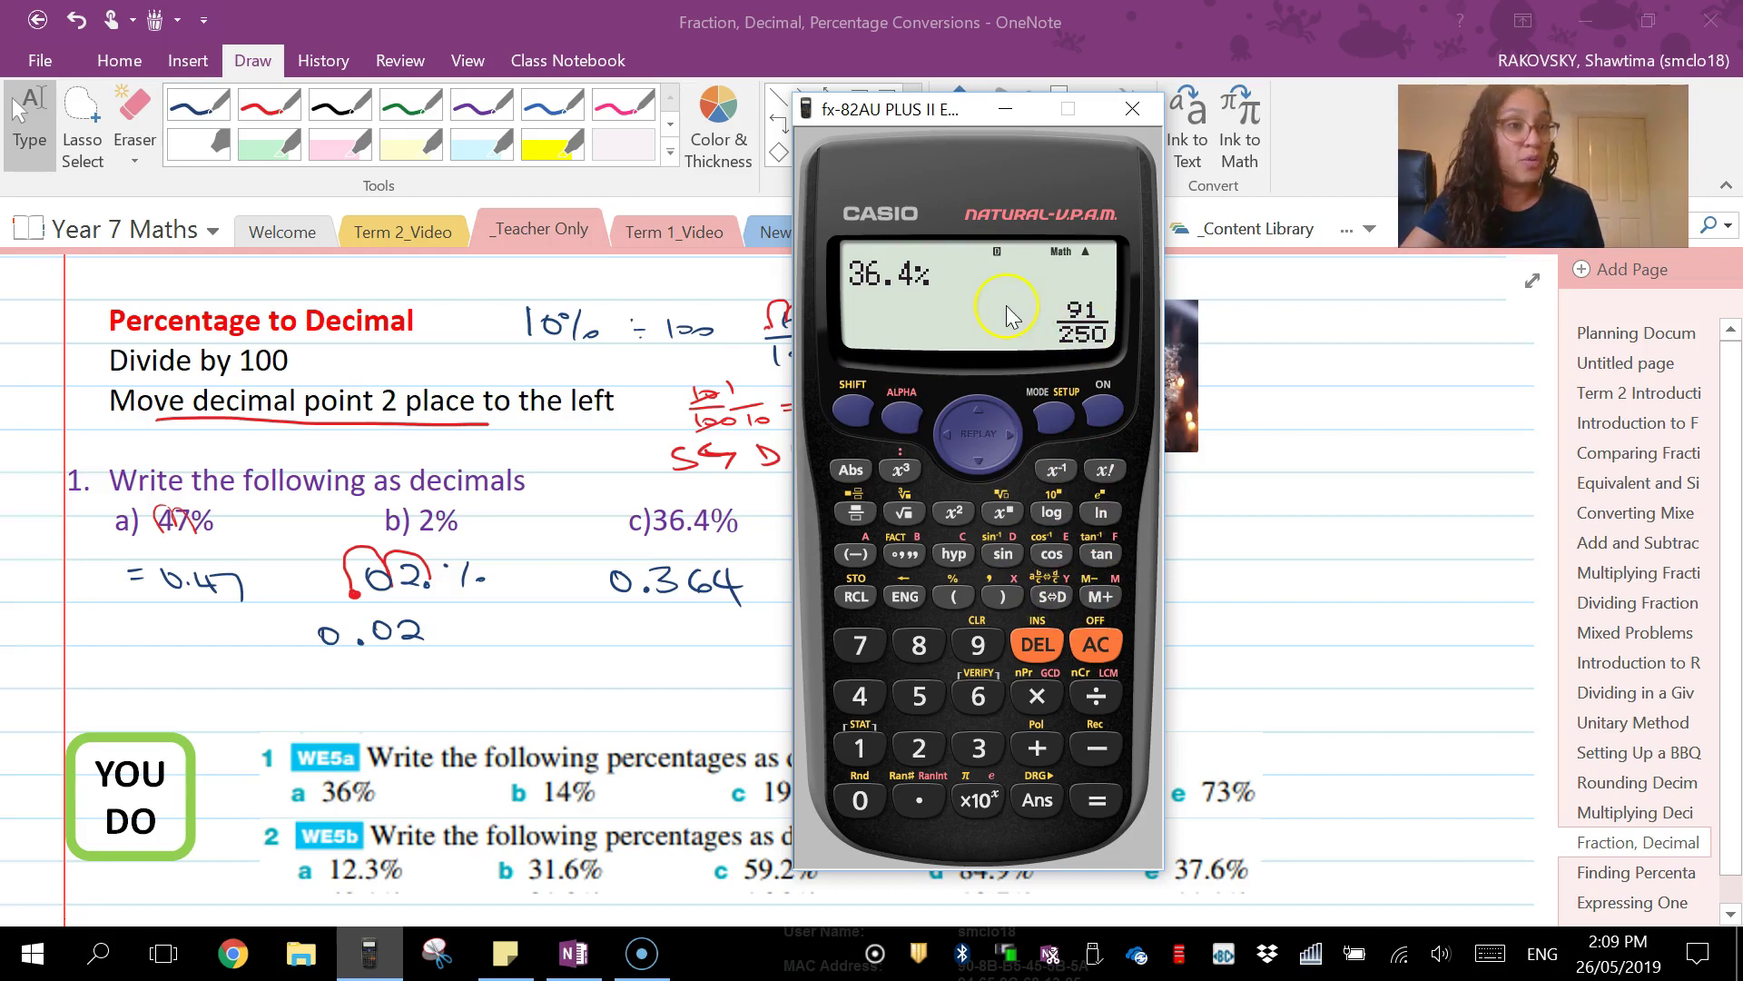
Bring OneNote to the front and scroll down to the 'Decimal to Percentage' notes
click(738, 650)
scroll(774, 623, down, 3)
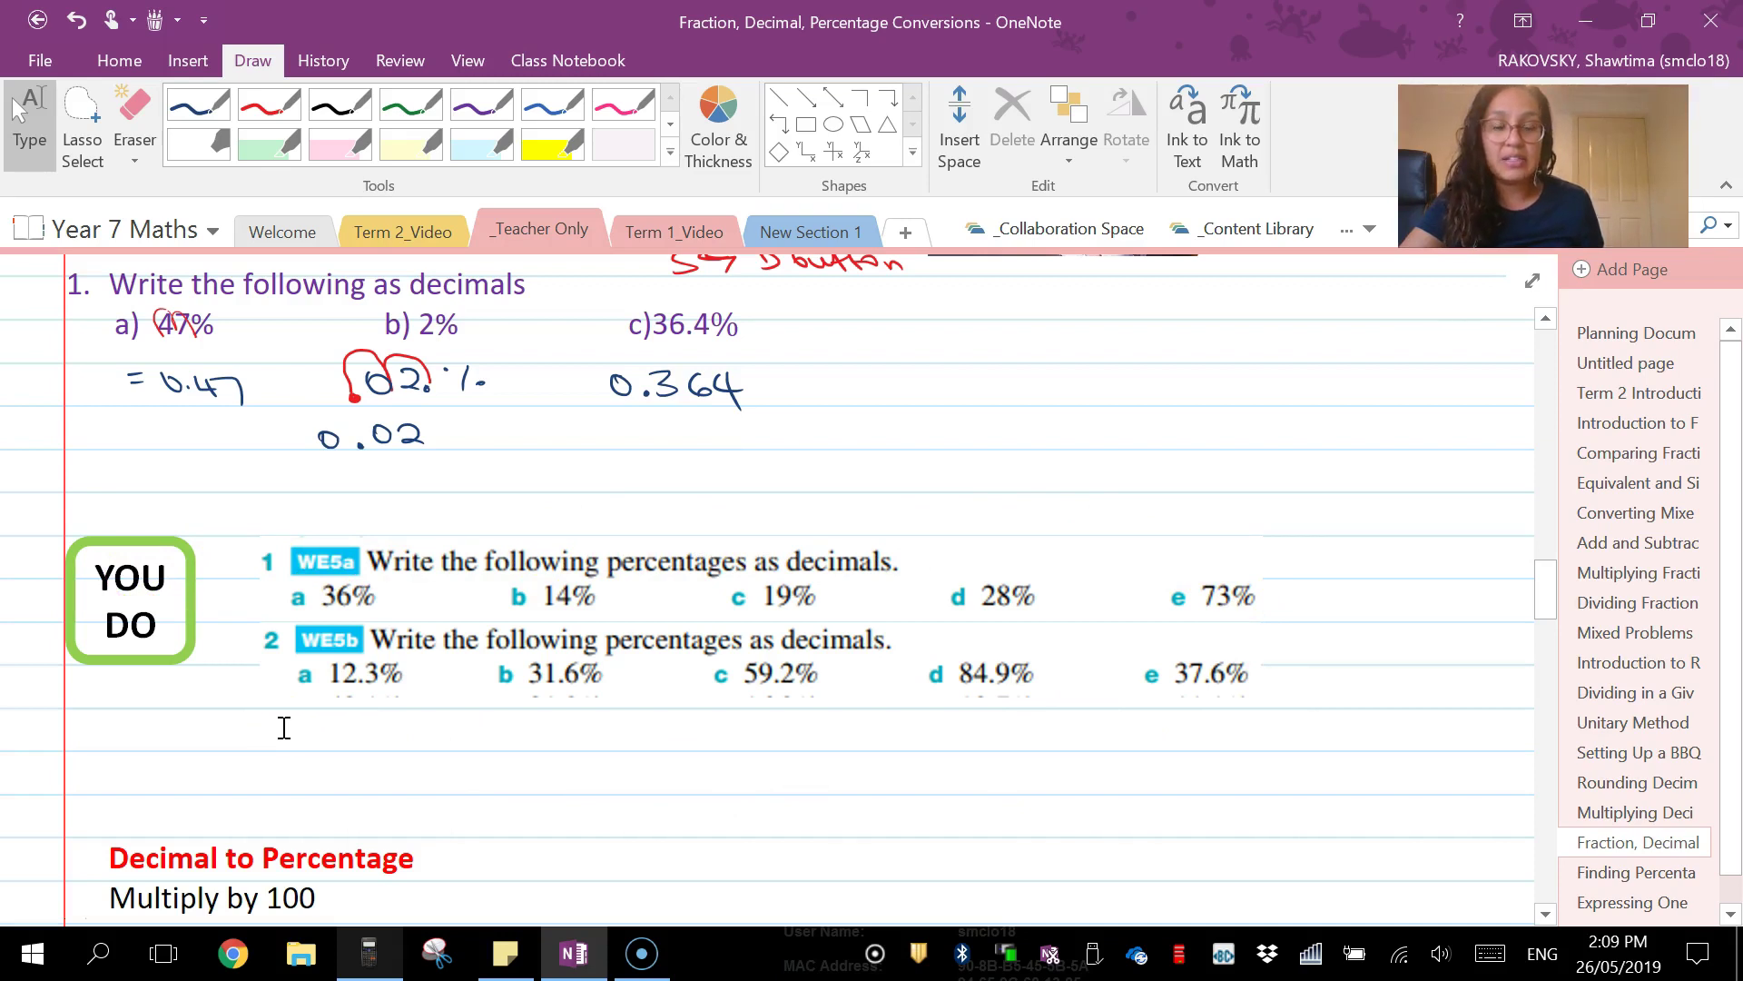
click(221, 837)
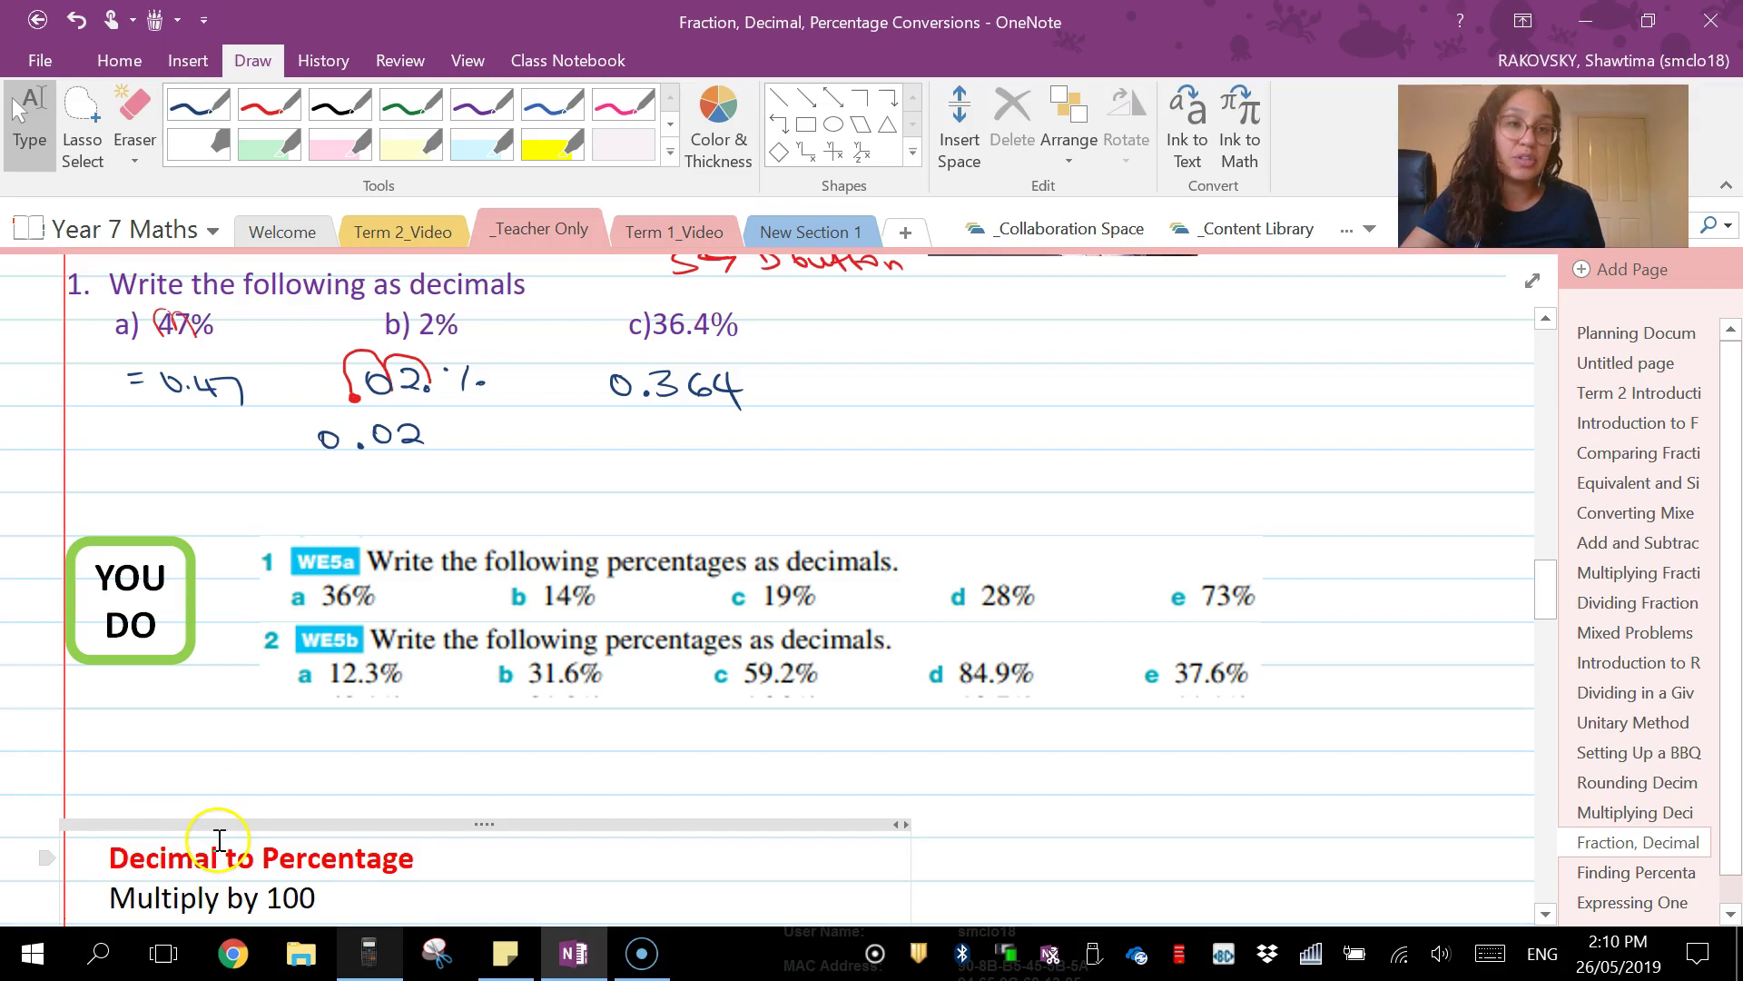